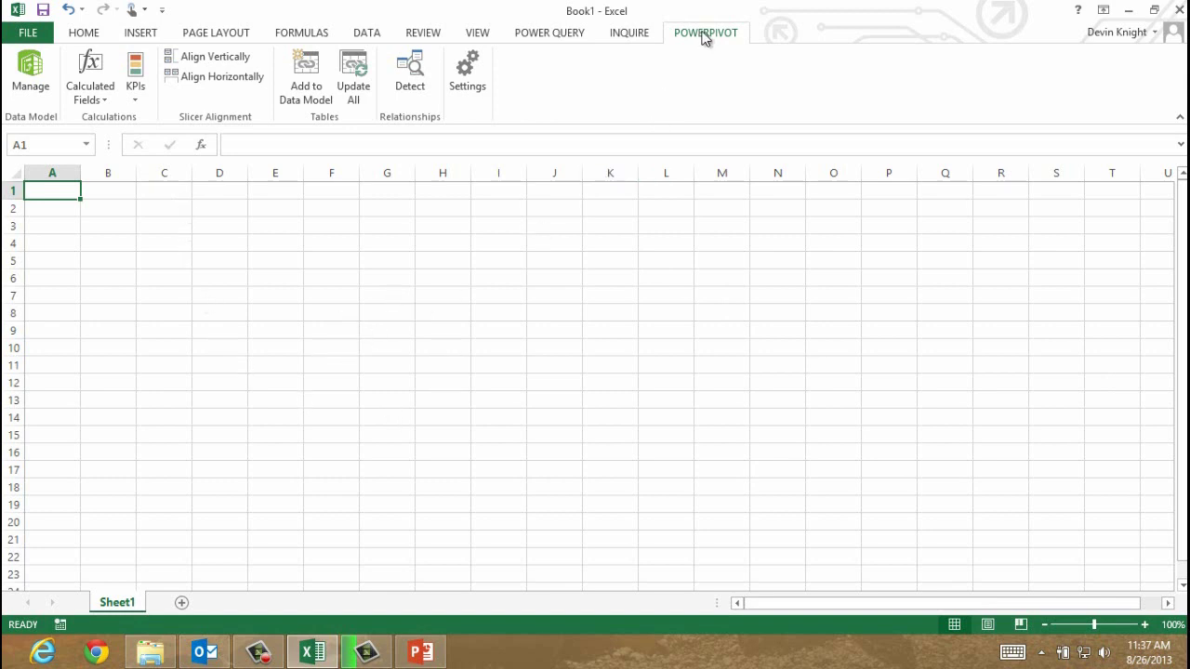
- Open the PowerPivot data model in diagram view and move the Internet Sales and Temp tables below the Product and Sales Territory tables
{"action": "left_click", "coordinate": [46, 93]}
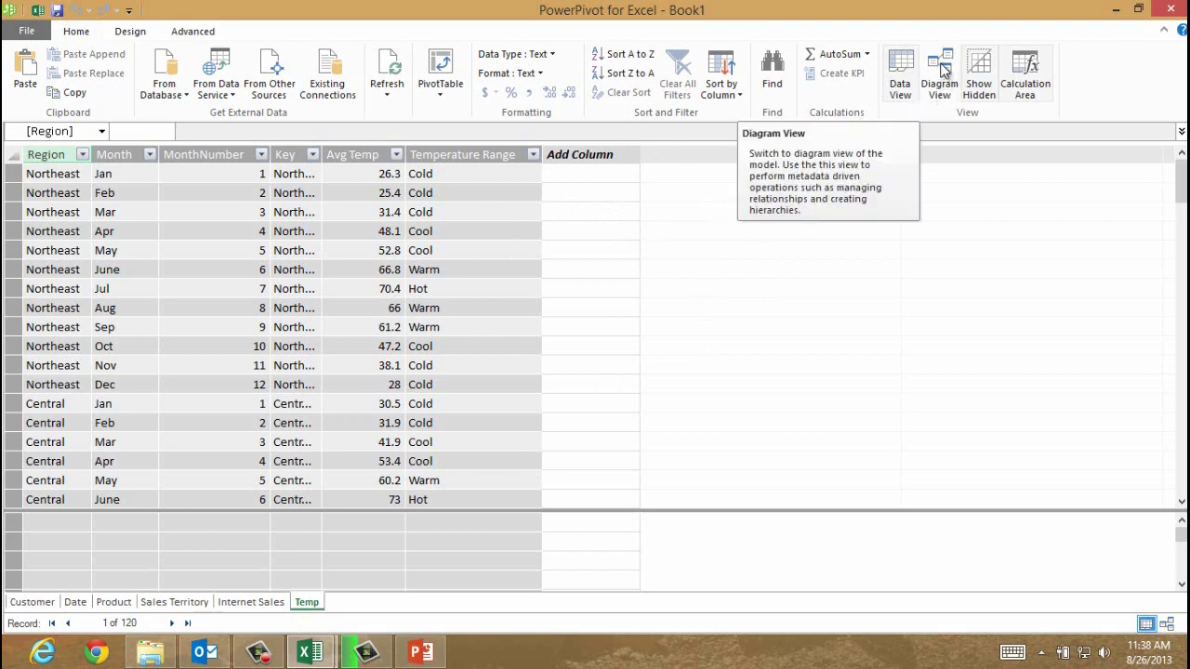
{"action": "left_click", "coordinate": [1163, 625]}
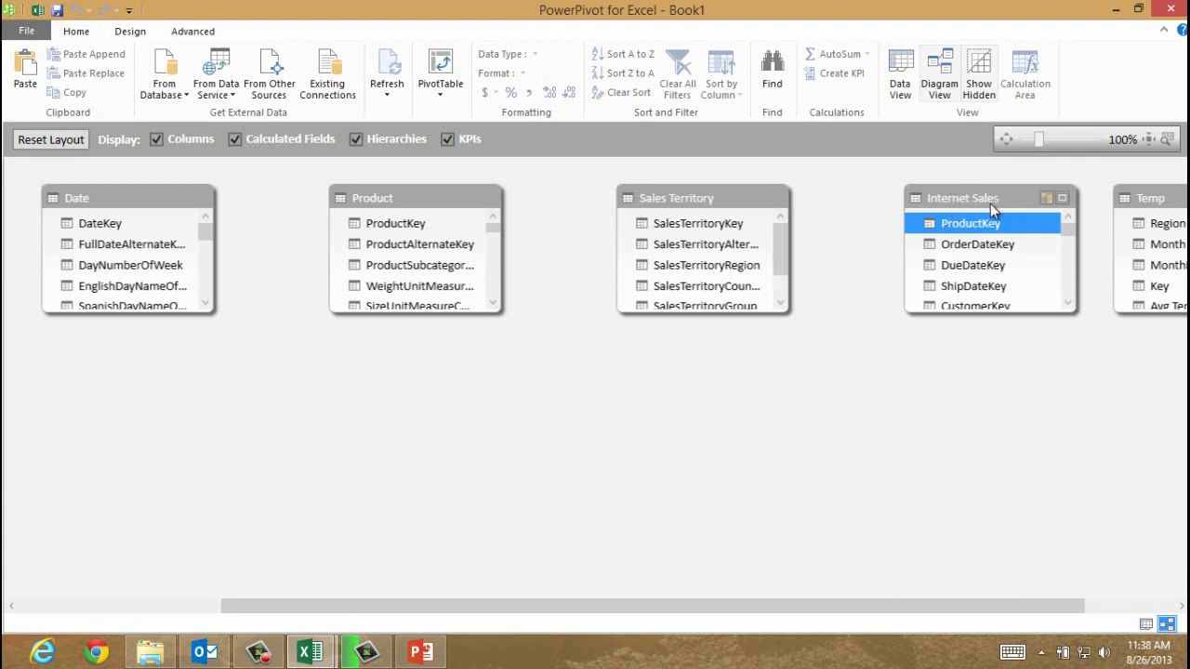
{"action": "left_click_drag", "start_coordinate": [1009, 189], "coordinate": [442, 362]}
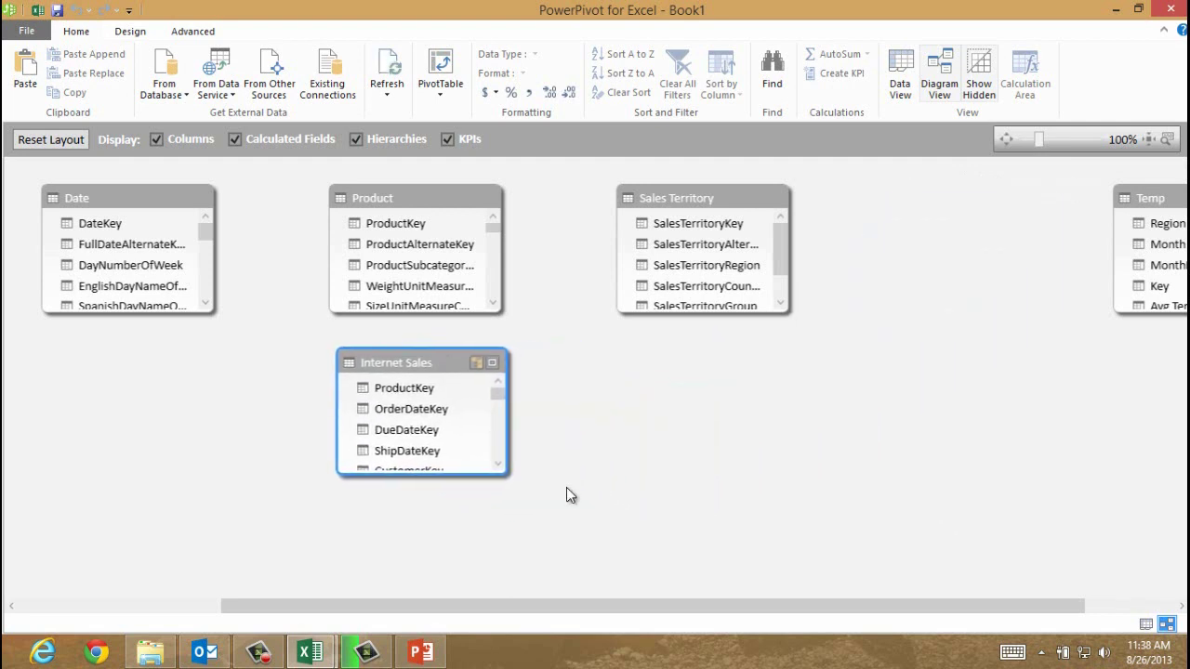
{"action": "left_click_drag", "start_coordinate": [683, 614], "coordinate": [975, 600]}
{"action": "left_click_drag", "start_coordinate": [1059, 206], "coordinate": [582, 357]}
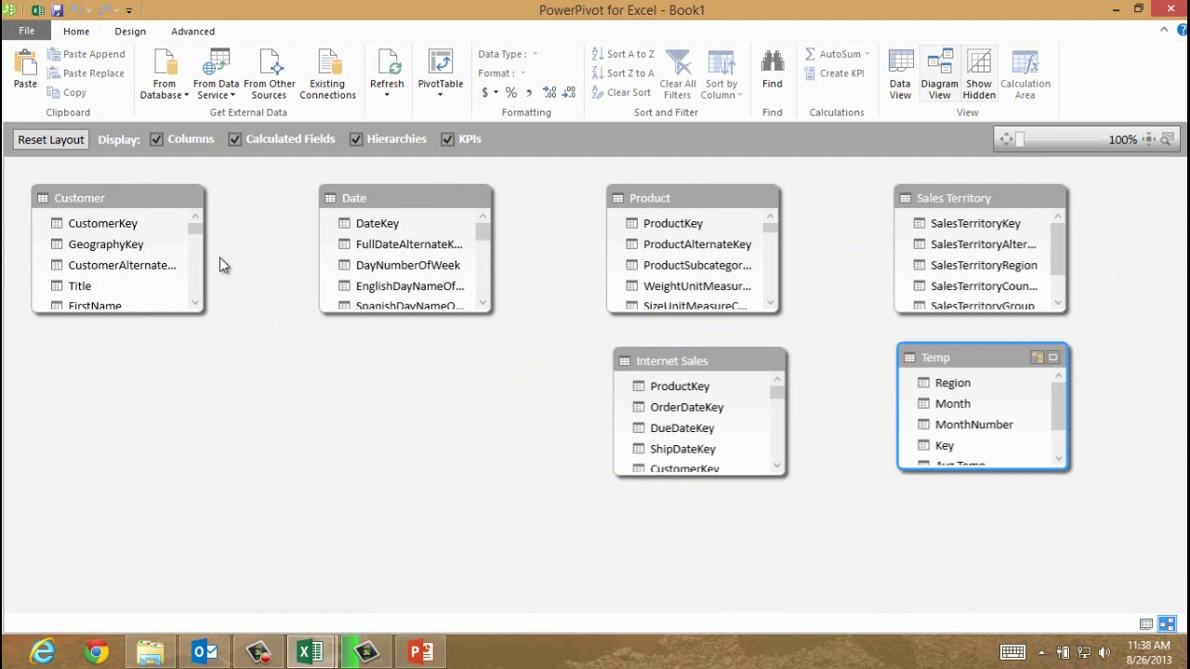
- Arrange the Customer, Temp, Sales Territory and Date tables around the Internet Sales table in the middle of the diagram
{"action": "left_click_drag", "start_coordinate": [136, 198], "coordinate": [476, 456]}
{"action": "left_click_drag", "start_coordinate": [1009, 395], "coordinate": [973, 528]}
{"action": "left_click_drag", "start_coordinate": [984, 200], "coordinate": [962, 265]}
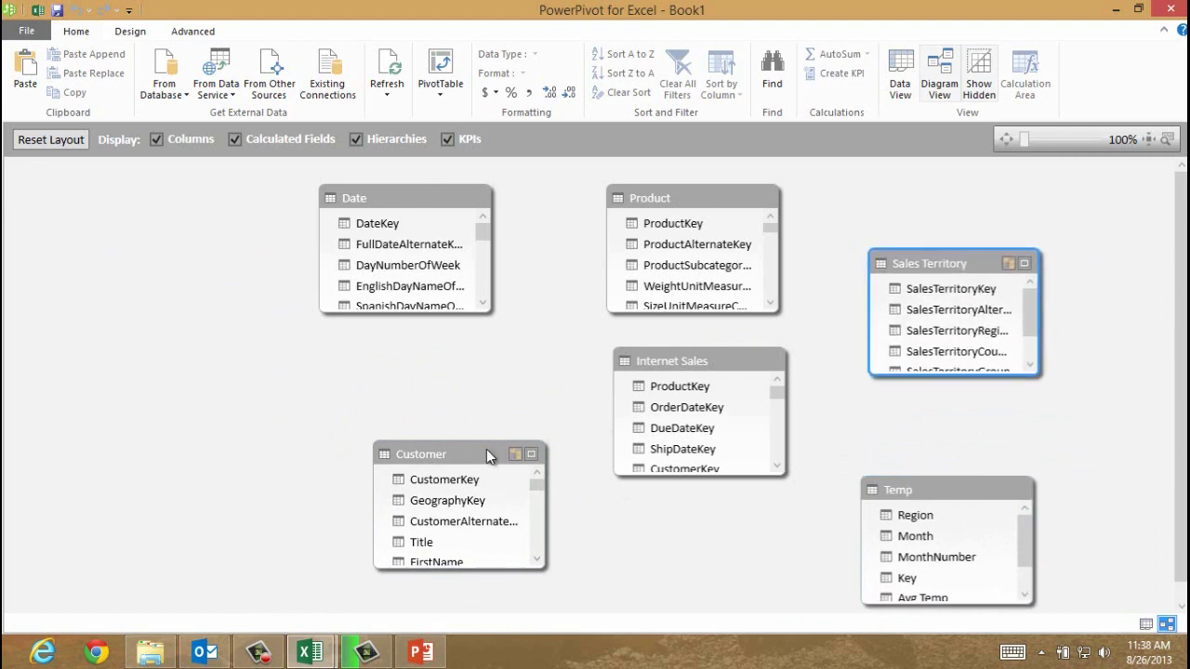
{"action": "left_click_drag", "start_coordinate": [504, 450], "coordinate": [531, 497]}
{"action": "left_click_drag", "start_coordinate": [412, 207], "coordinate": [486, 302]}
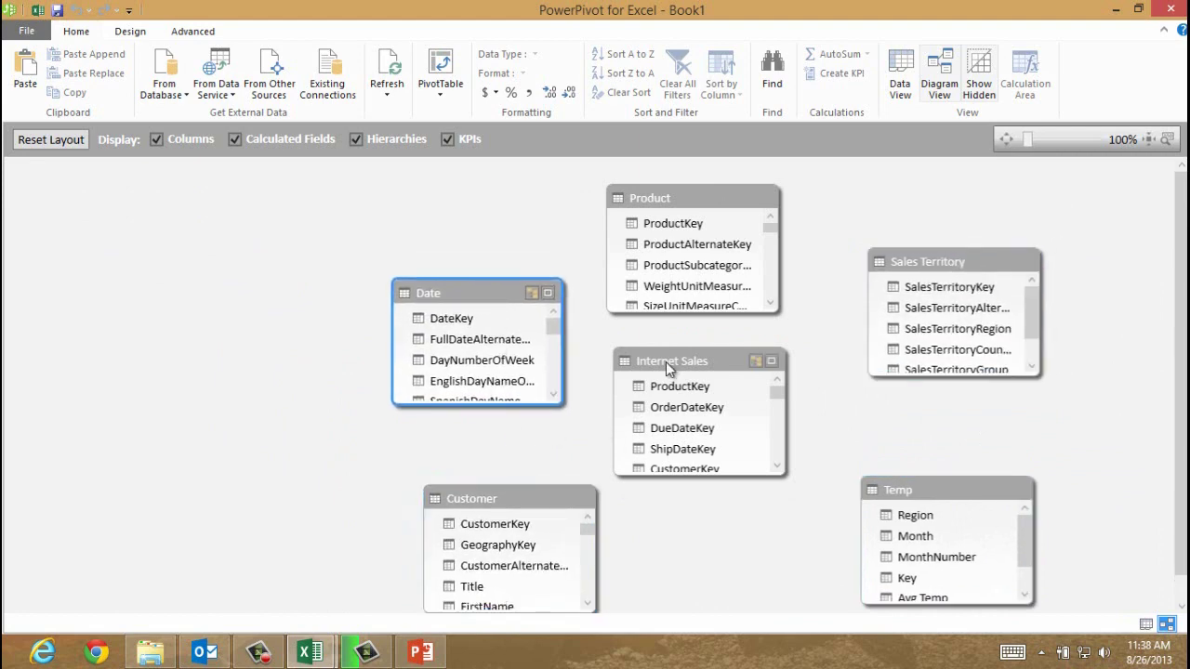
{"action": "left_click_drag", "start_coordinate": [665, 362], "coordinate": [707, 388]}
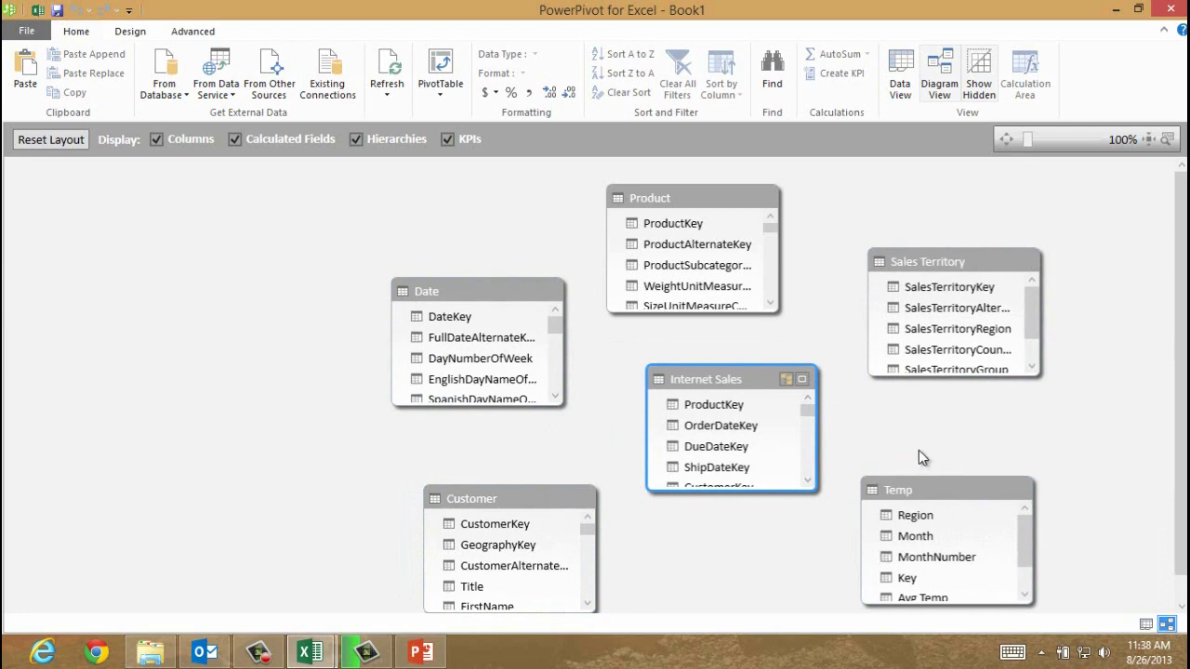
- Examine the key columns of the Internet Sales table from ProductKey through SalesTerritoryKey
{"action": "left_click", "coordinate": [717, 406]}
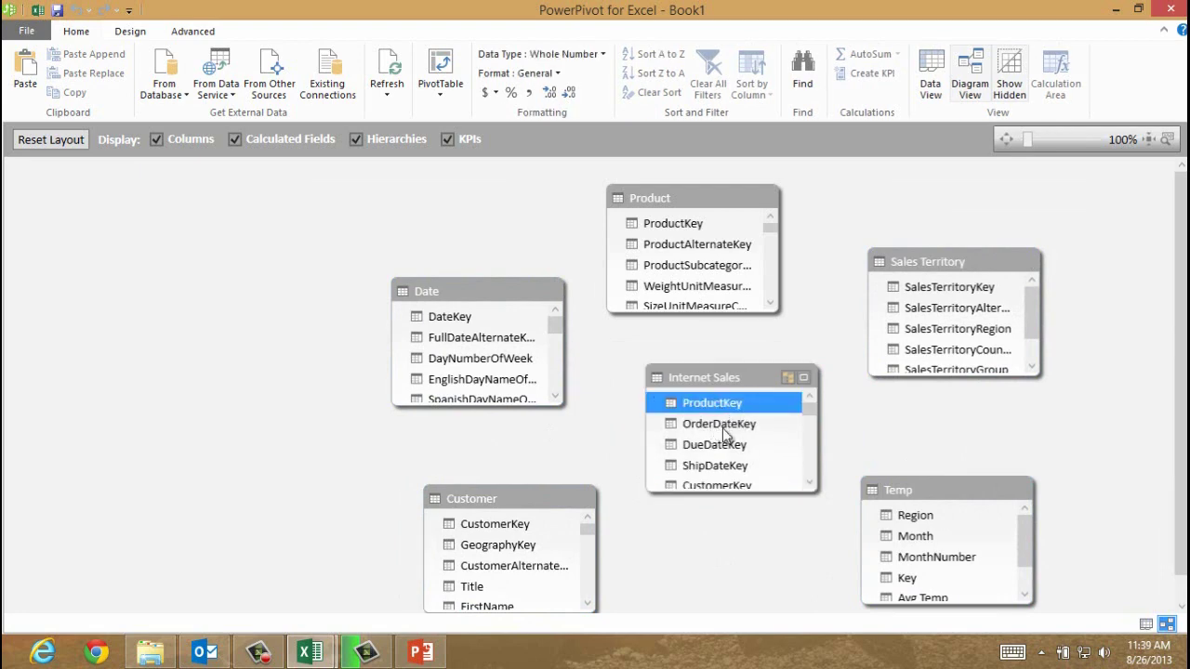
{"action": "left_click", "coordinate": [705, 428]}
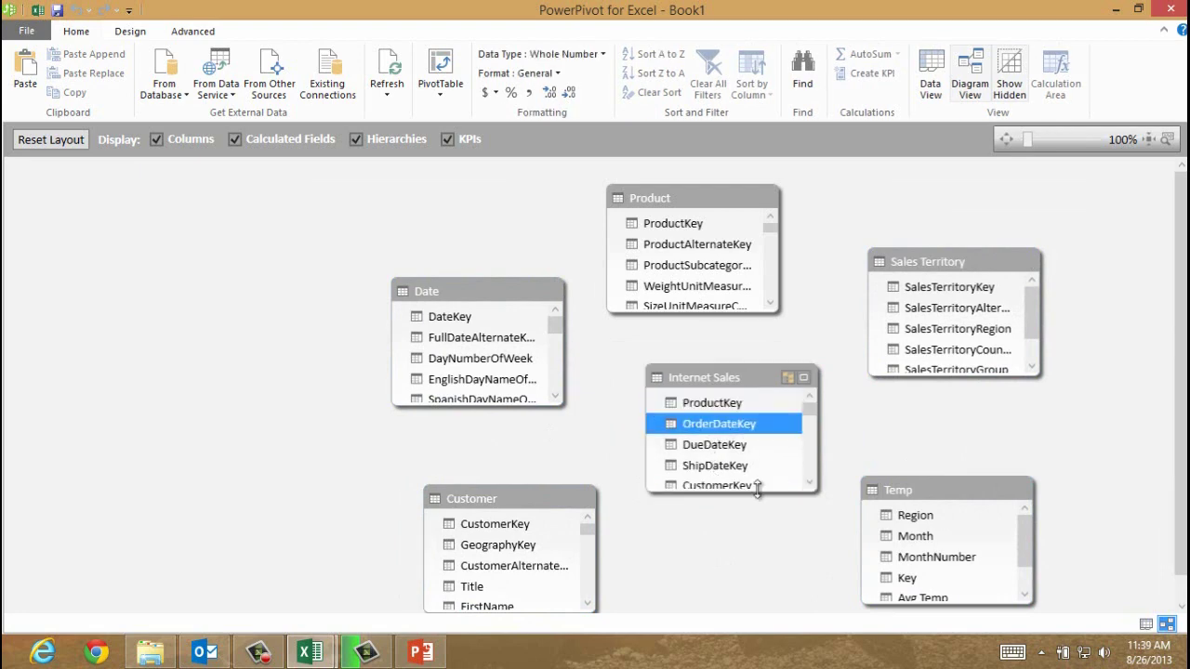
{"action": "left_click", "coordinate": [735, 484]}
{"action": "left_click", "coordinate": [809, 482]}
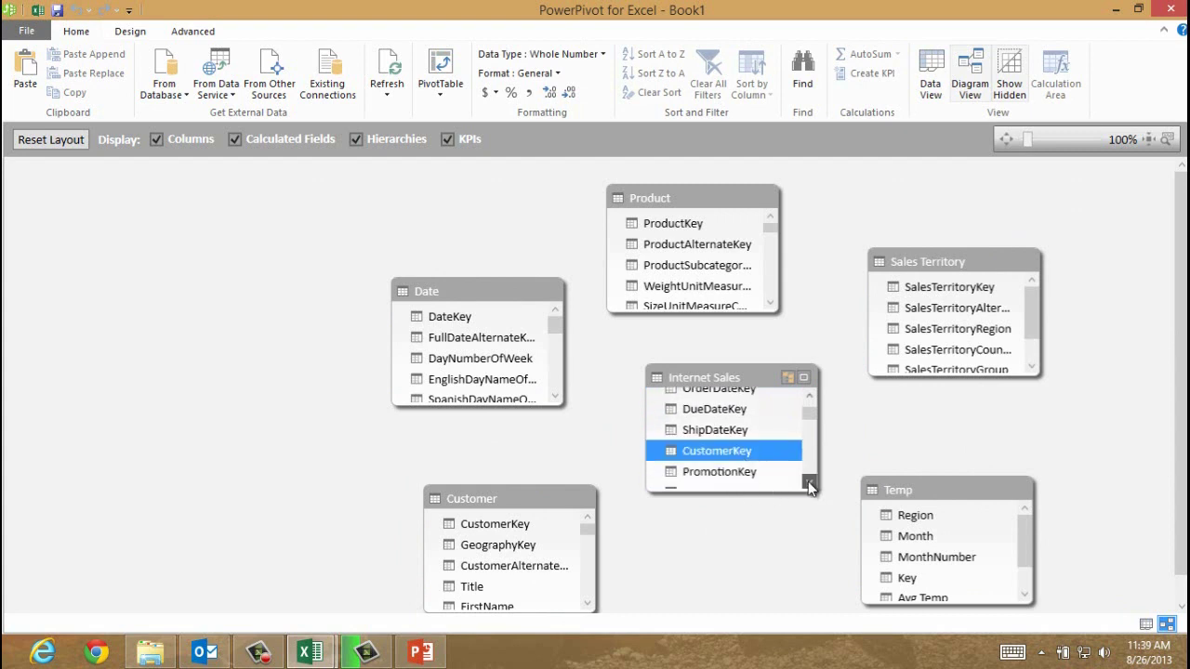
{"action": "left_click", "coordinate": [808, 482]}
{"action": "left_click", "coordinate": [807, 482]}
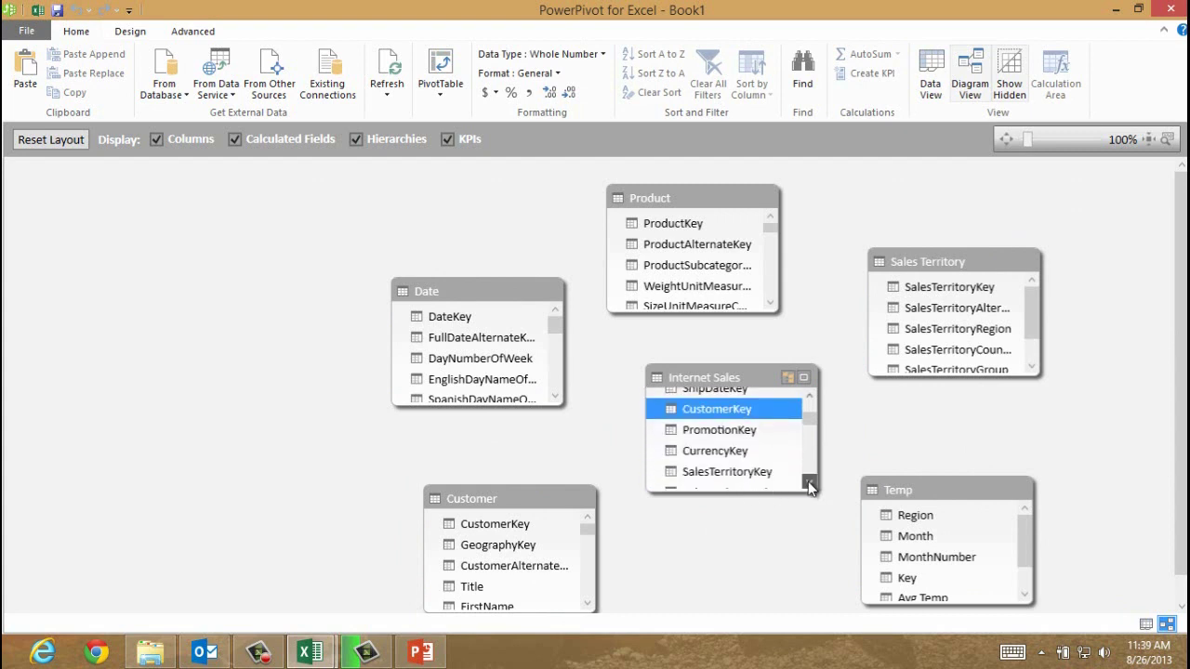
{"action": "left_click", "coordinate": [812, 411]}
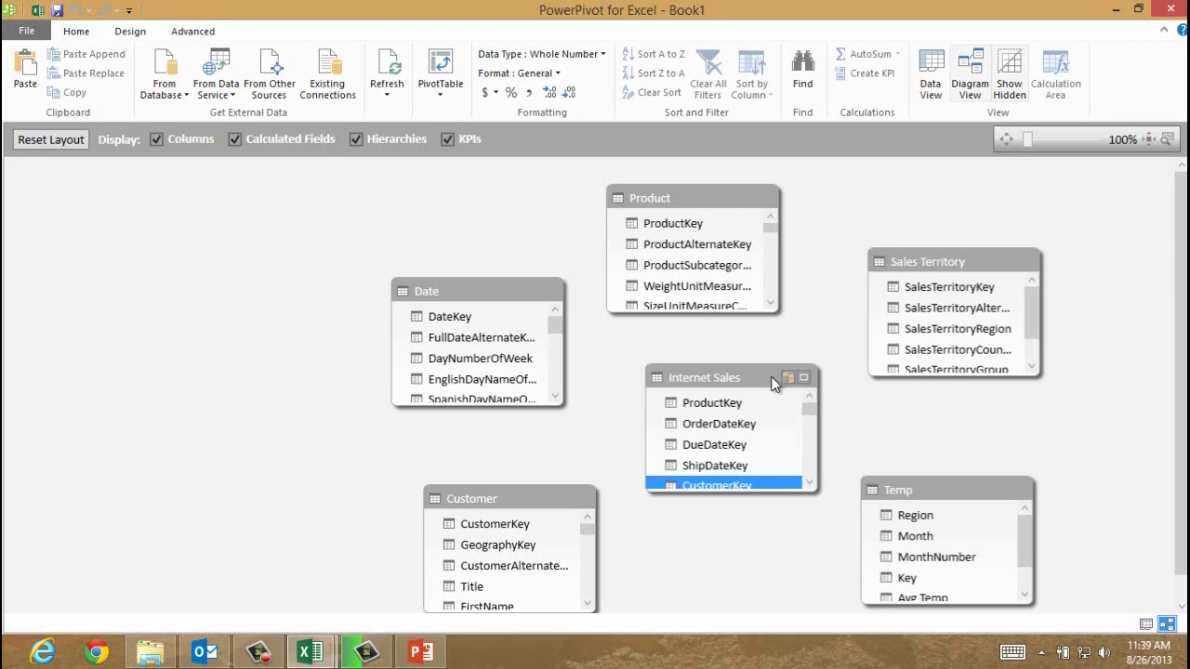
- Compare the ProductKey column in the Internet Sales table with the ProductKey column in the Product table
{"action": "left_click", "coordinate": [749, 407]}
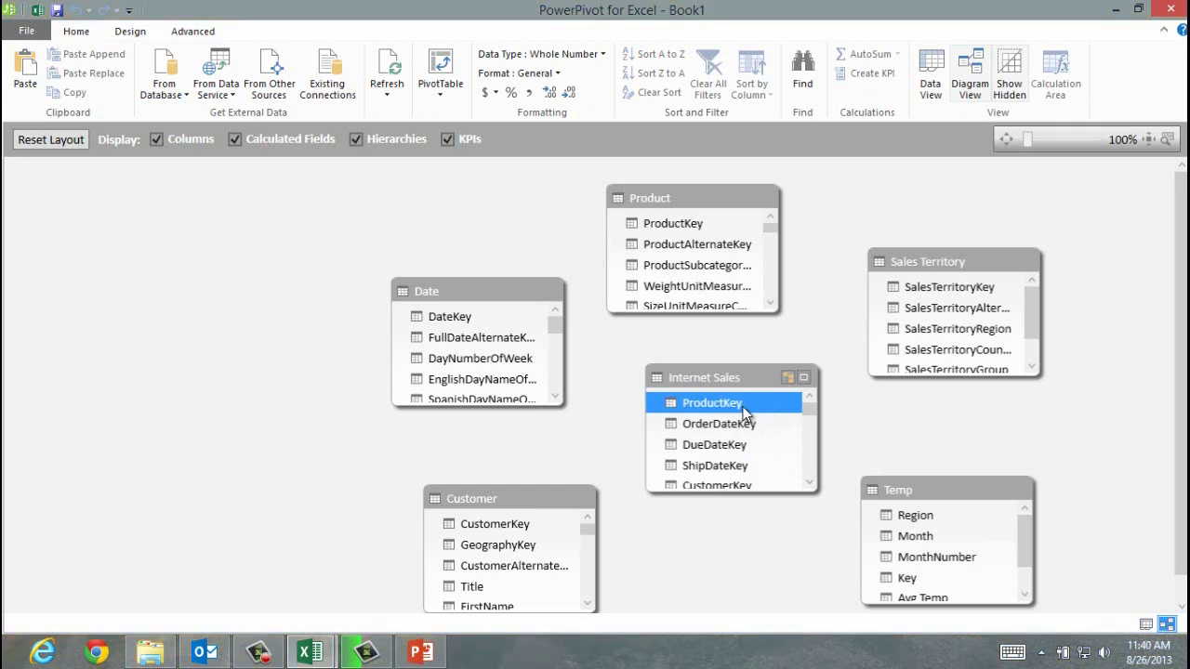
{"action": "left_click", "coordinate": [677, 225]}
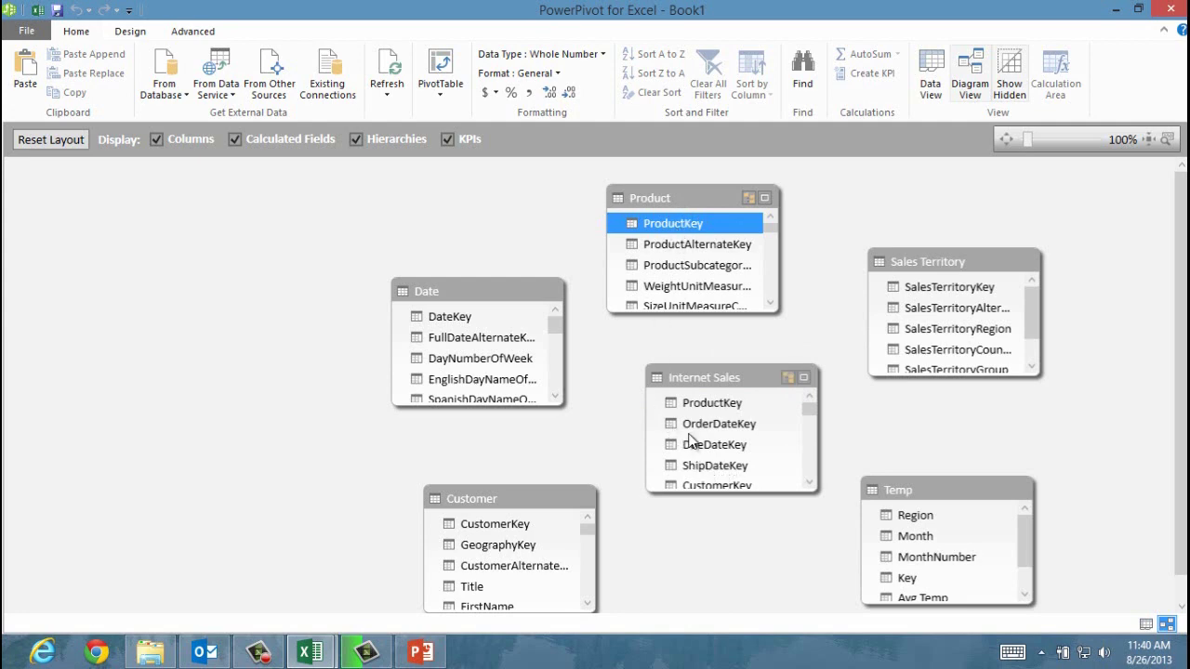
{"action": "left_click", "coordinate": [702, 406]}
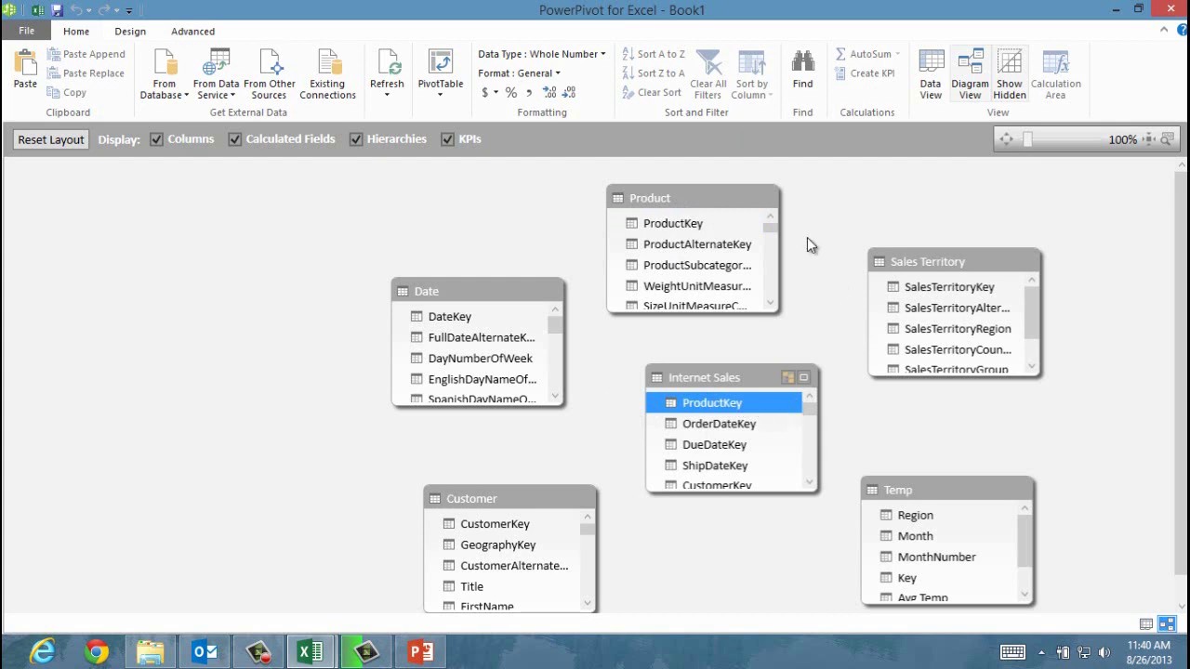
{"action": "left_click", "coordinate": [660, 221]}
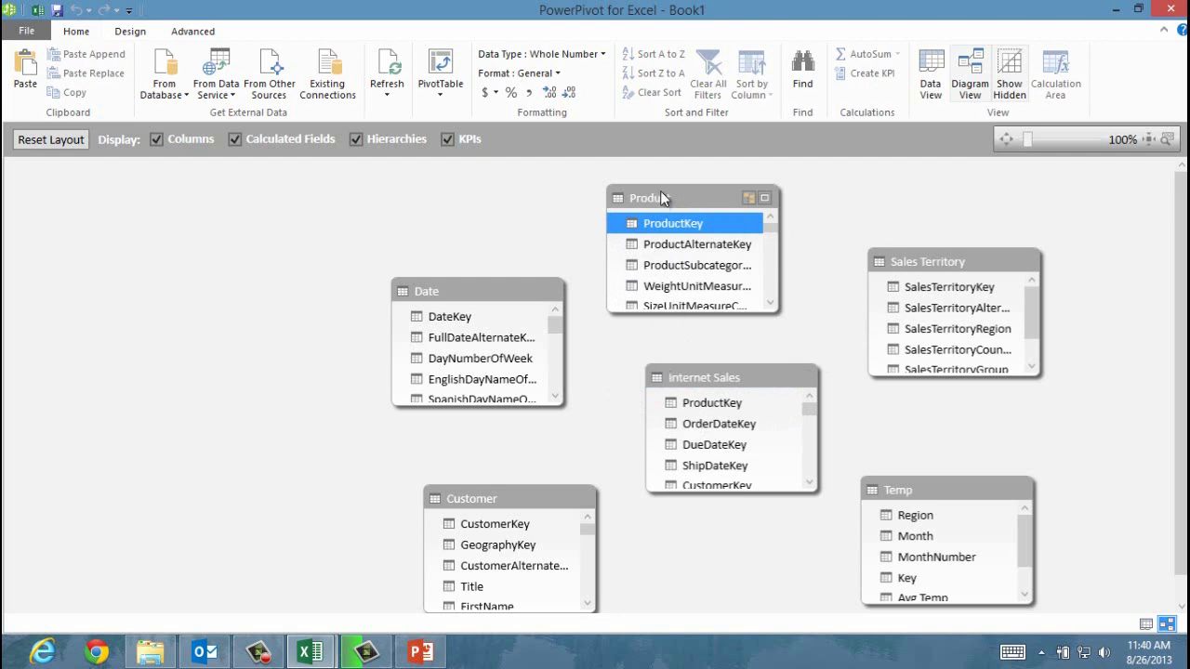
{"action": "left_click", "coordinate": [695, 405]}
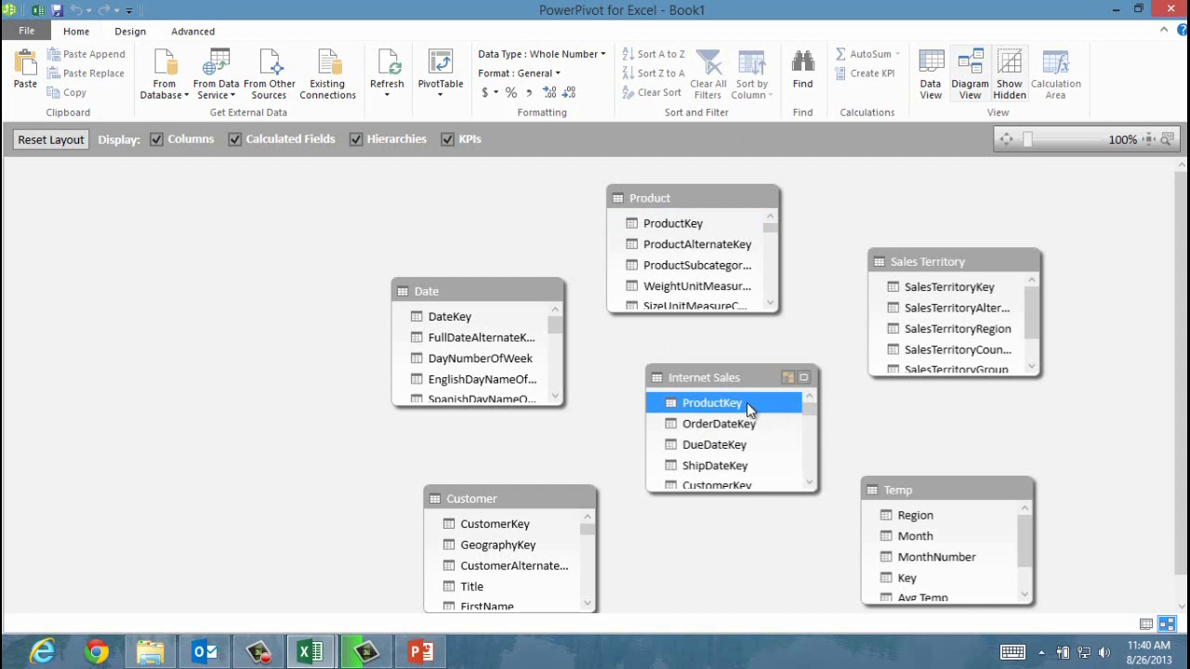
{"action": "left_click", "coordinate": [689, 206]}
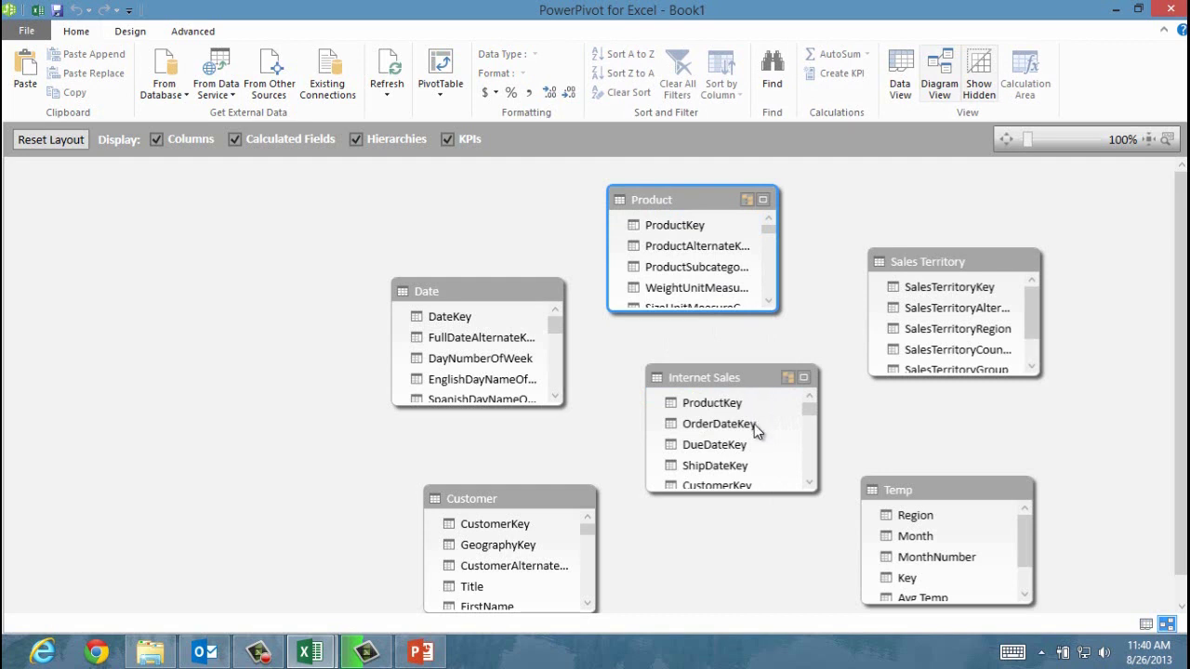
{"action": "left_click", "coordinate": [765, 386]}
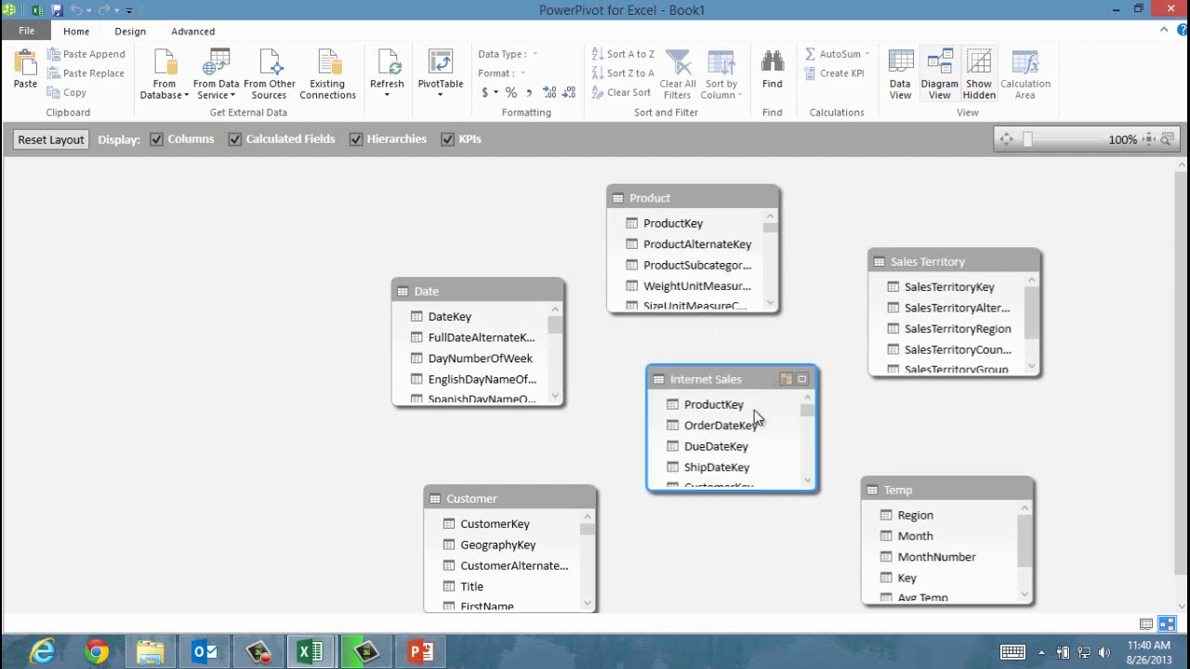
- Create a relationship from ProductKey in the Internet Sales table to ProductKey in the Product table
{"action": "left_click", "coordinate": [721, 412]}
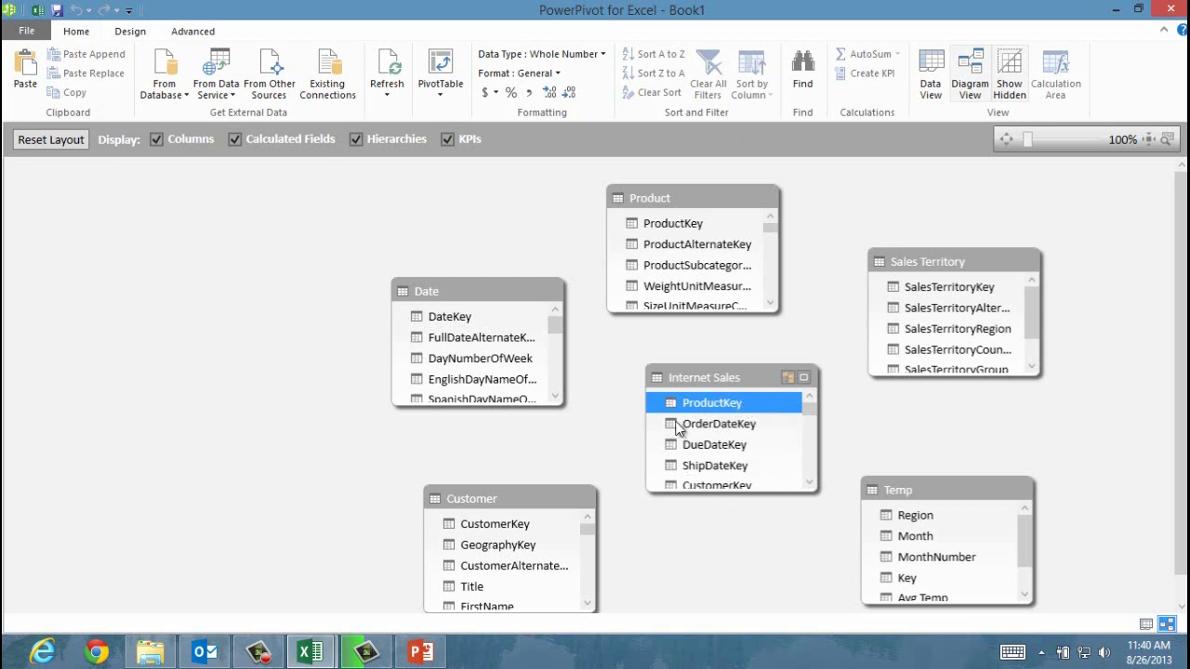
{"action": "left_click_drag", "start_coordinate": [676, 405], "coordinate": [661, 225]}
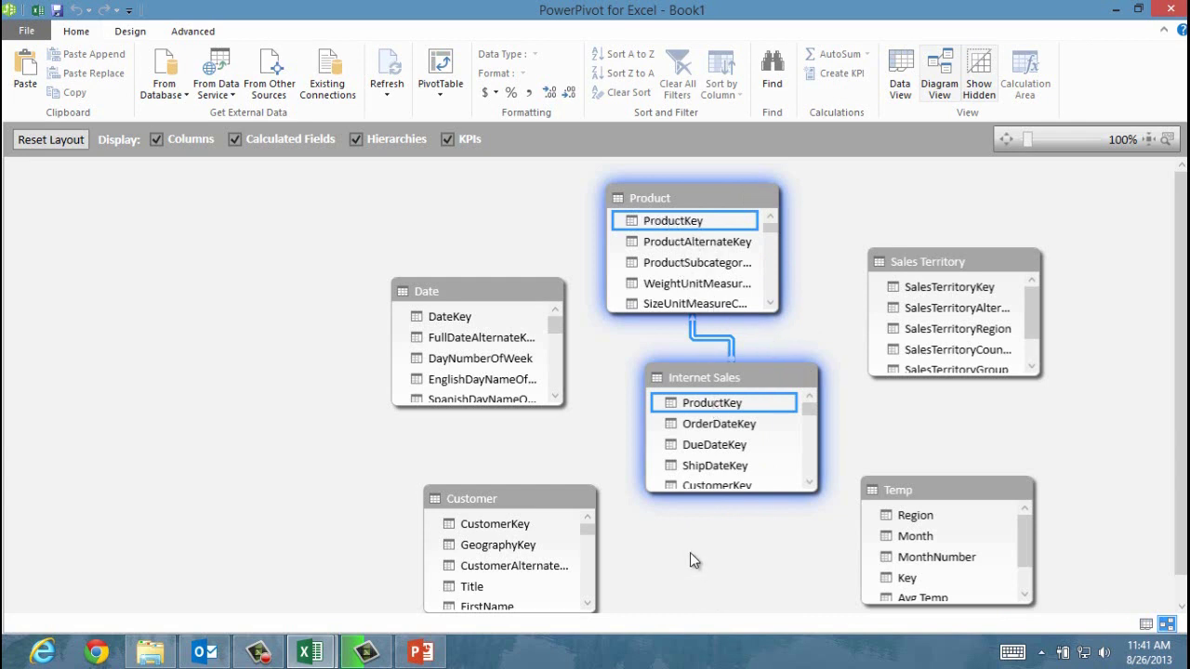
{"action": "left_click", "coordinate": [558, 539]}
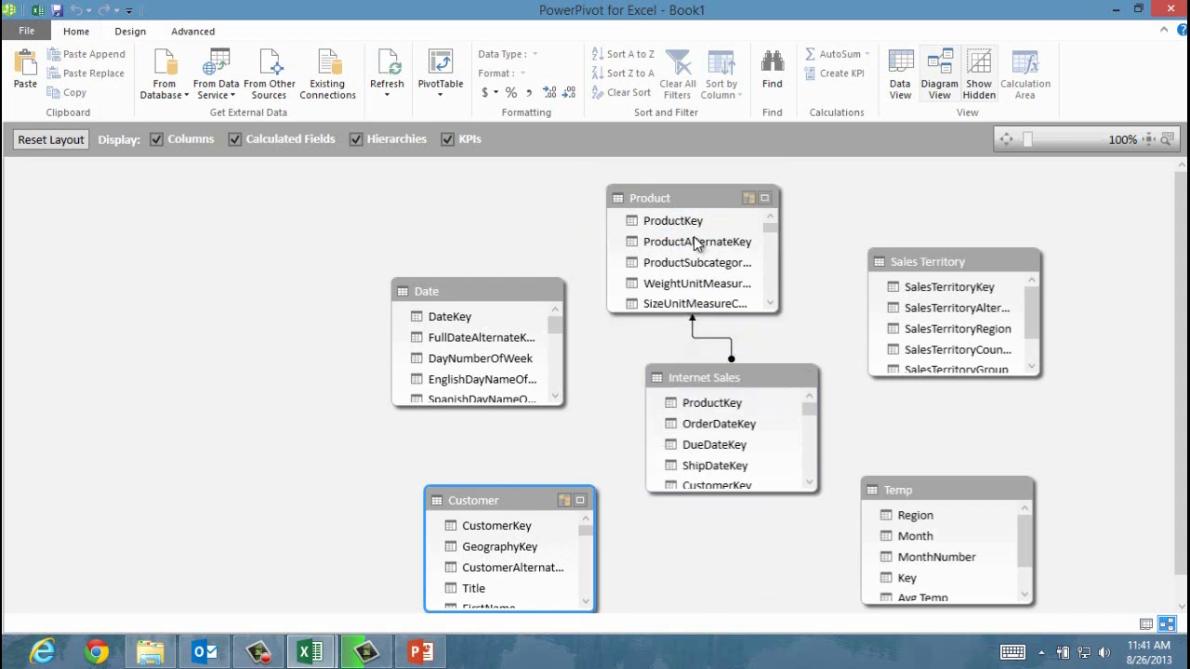
- Review the tables, columns and Active setting of the relationship between Internet Sales and Product
{"action": "left_click", "coordinate": [712, 339]}
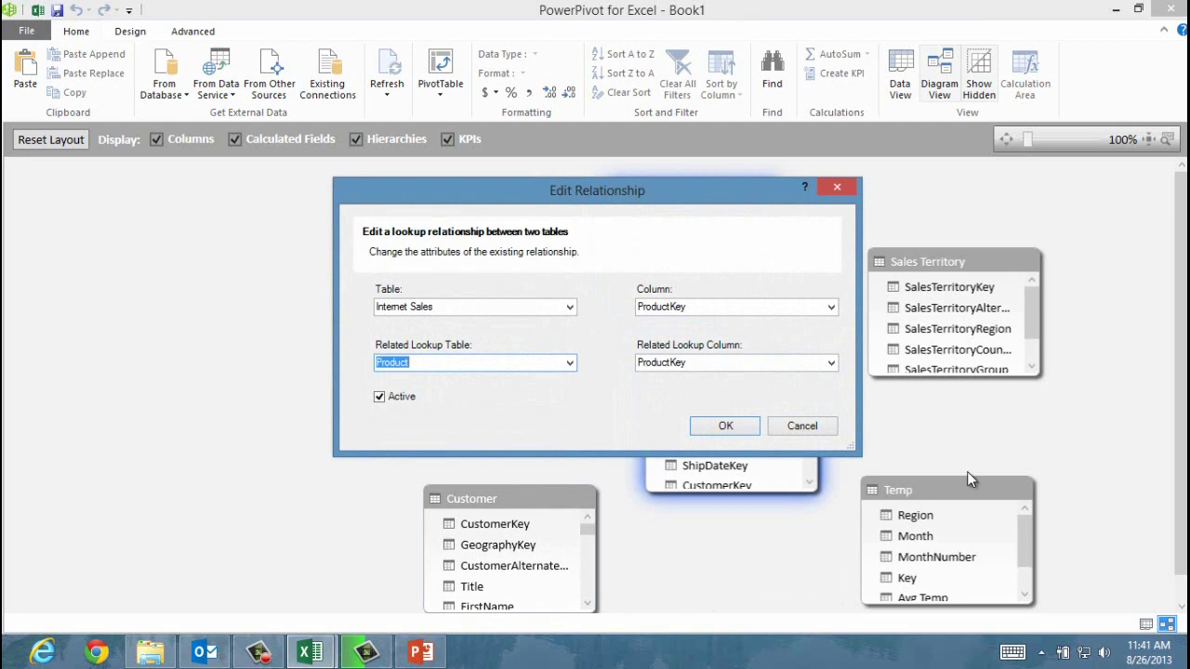
{"action": "left_click", "coordinate": [817, 425]}
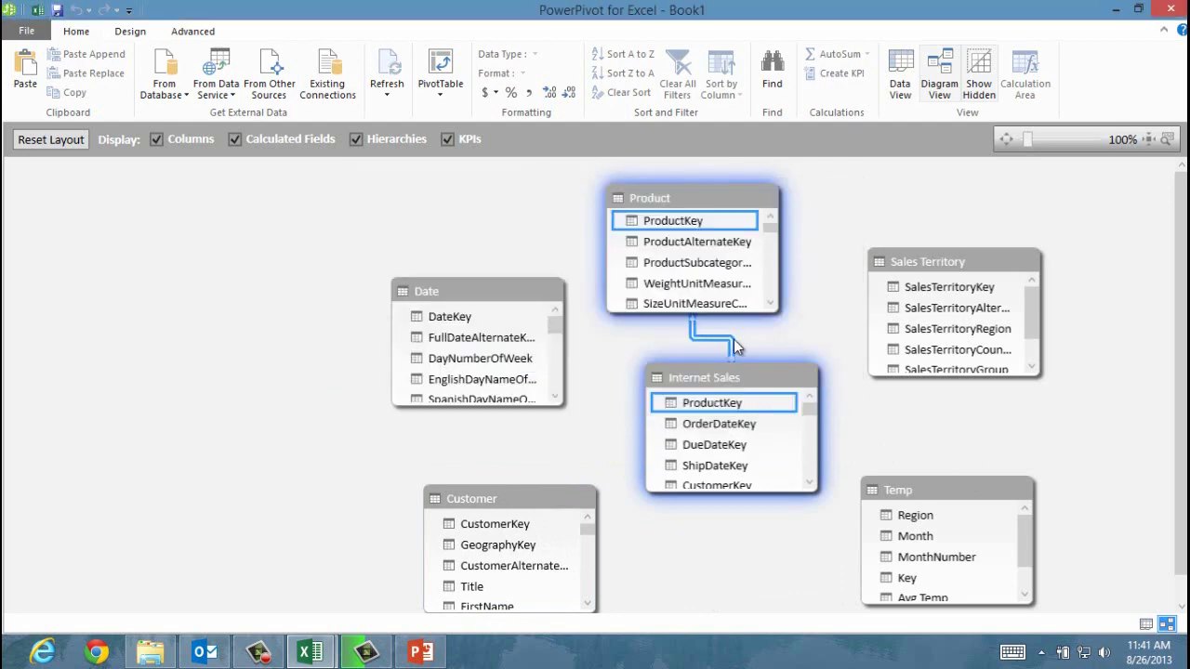
{"action": "right_click", "coordinate": [716, 347]}
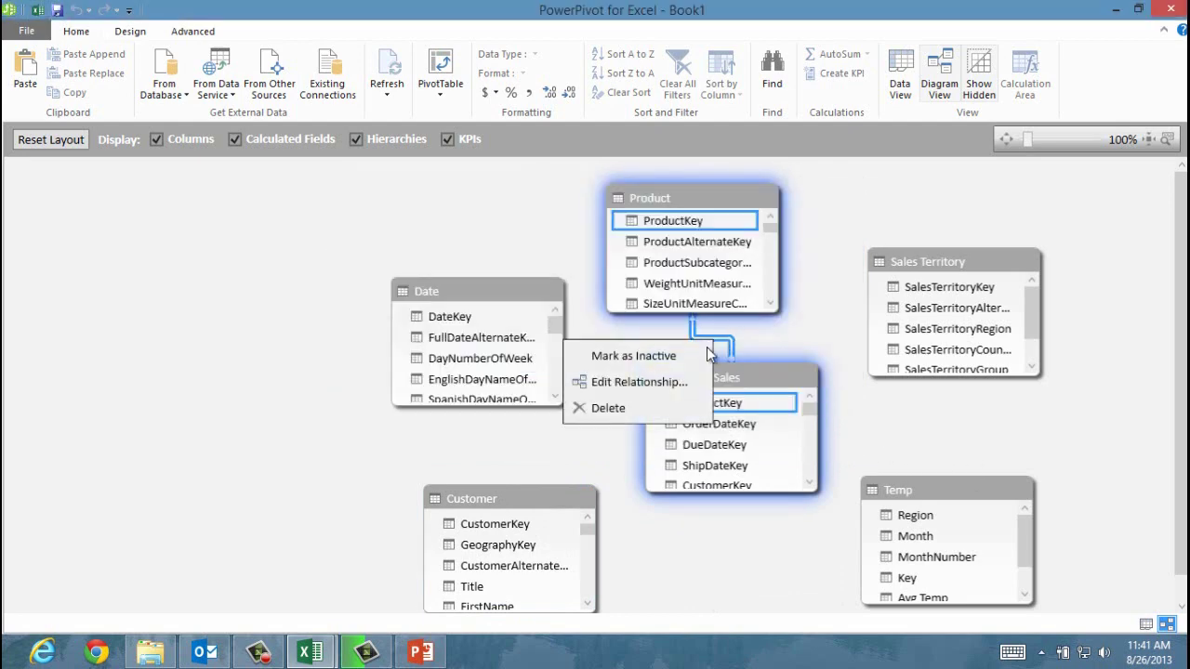
{"action": "left_click", "coordinate": [667, 388]}
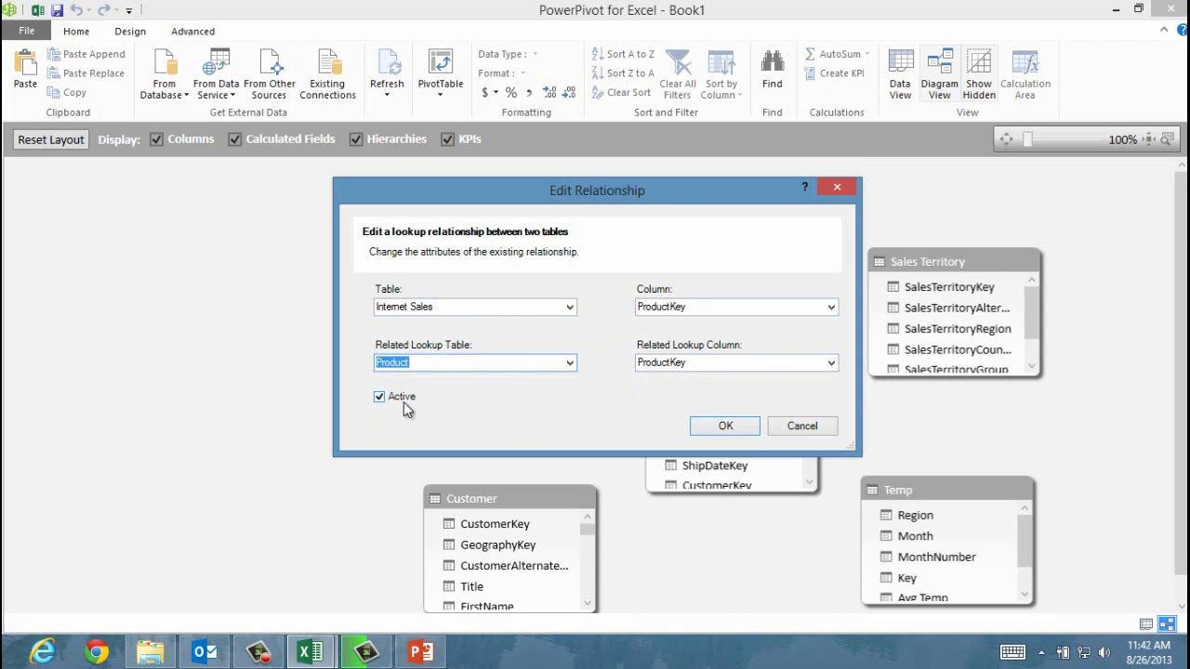
{"action": "left_click", "coordinate": [726, 428]}
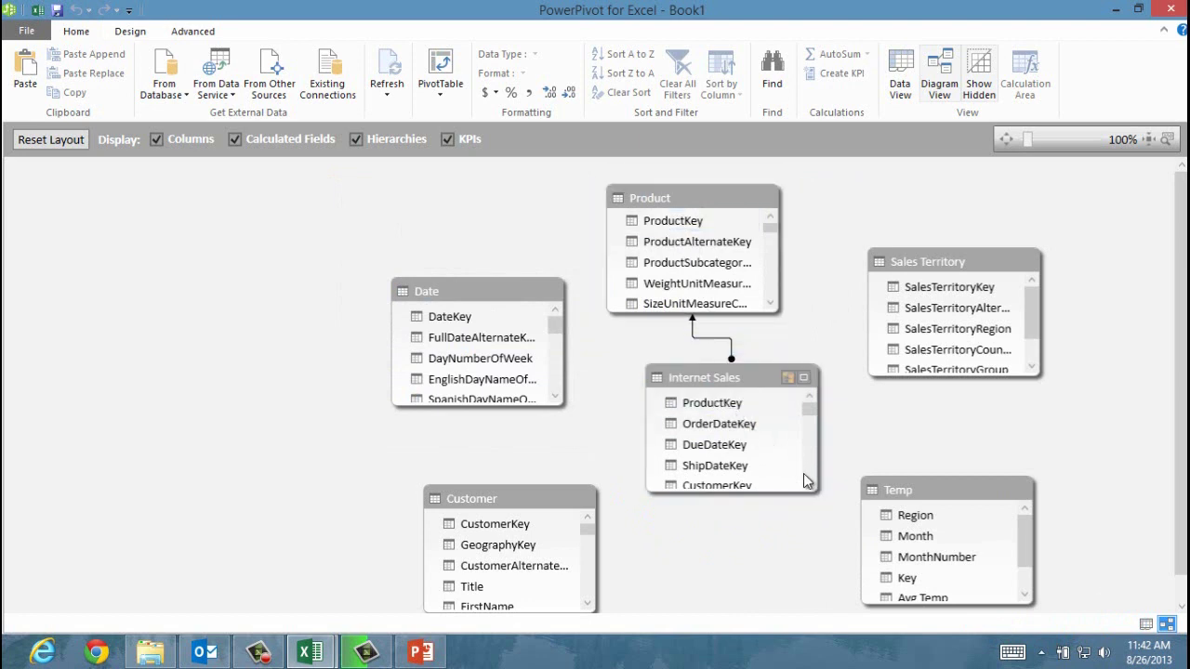
- Make the Internet Sales table tall enough to show PromotionKey and select its OrderDateKey, DueDateKey and ShipDateKey columns
{"action": "mouse_move", "coordinate": [804, 493]}
{"action": "left_mouse_down"}
{"action": "mouse_move", "coordinate": [804, 568]}
{"action": "mouse_move", "coordinate": [784, 523]}
{"action": "mouse_move", "coordinate": [790, 591]}
{"action": "mouse_move", "coordinate": [794, 477]}
{"action": "left_mouse_up"}
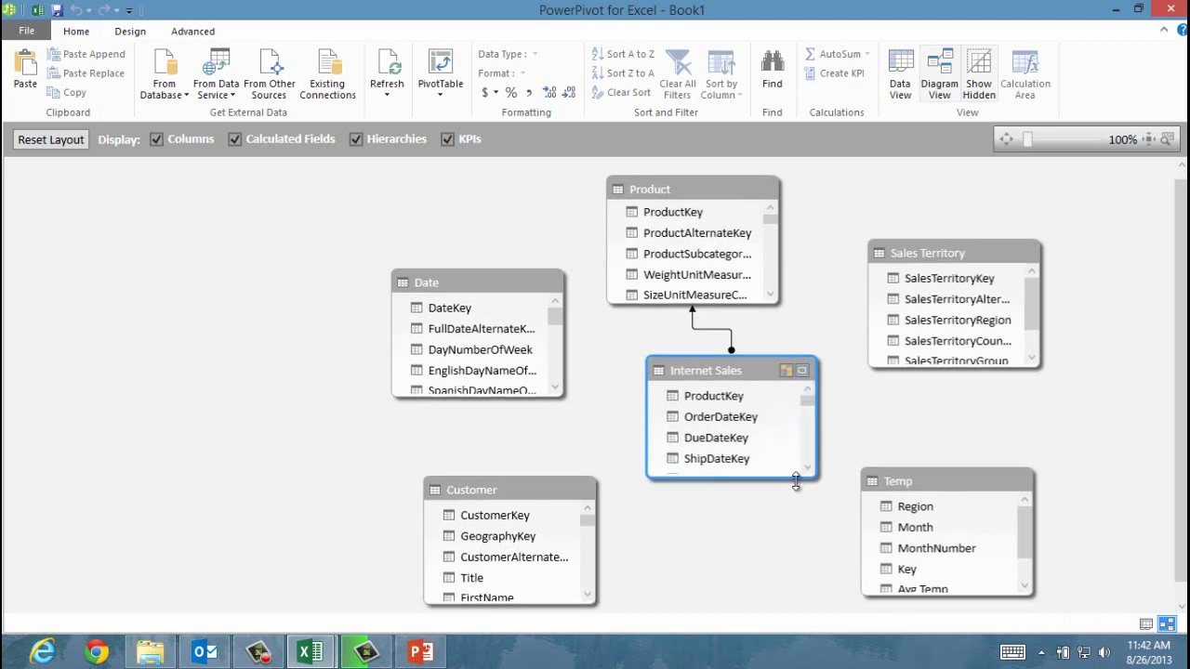
{"action": "left_click_drag", "start_coordinate": [796, 478], "coordinate": [797, 509]}
{"action": "left_click", "coordinate": [725, 416]}
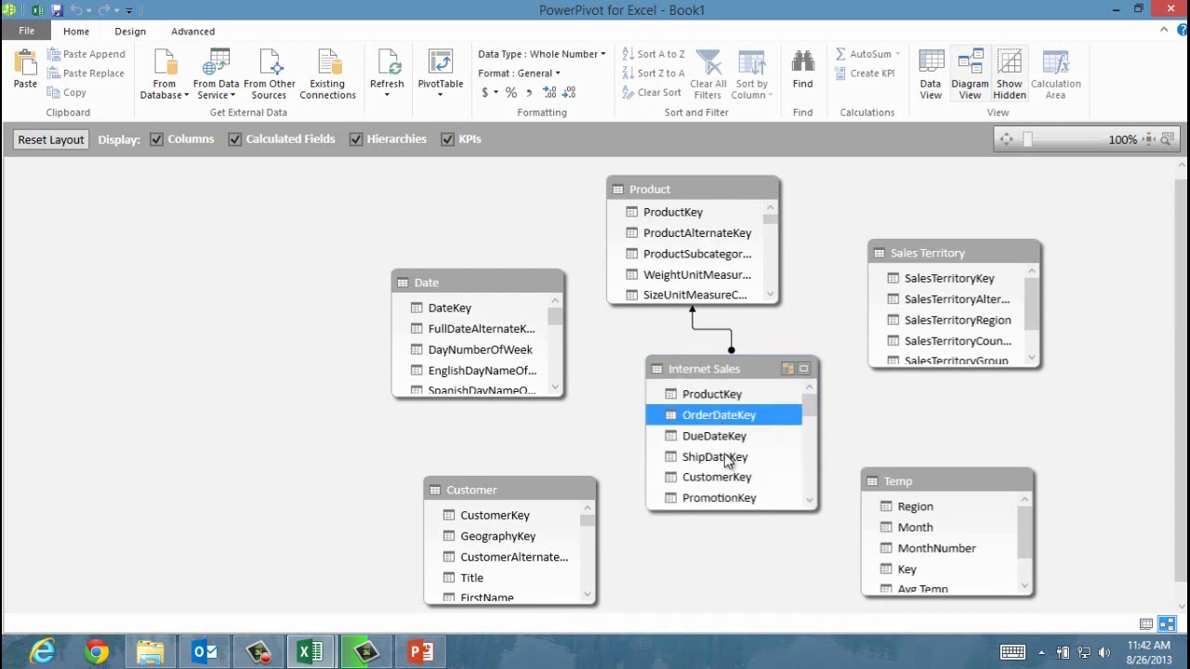
{"action": "left_click", "coordinate": [728, 457], "text": "shift"}
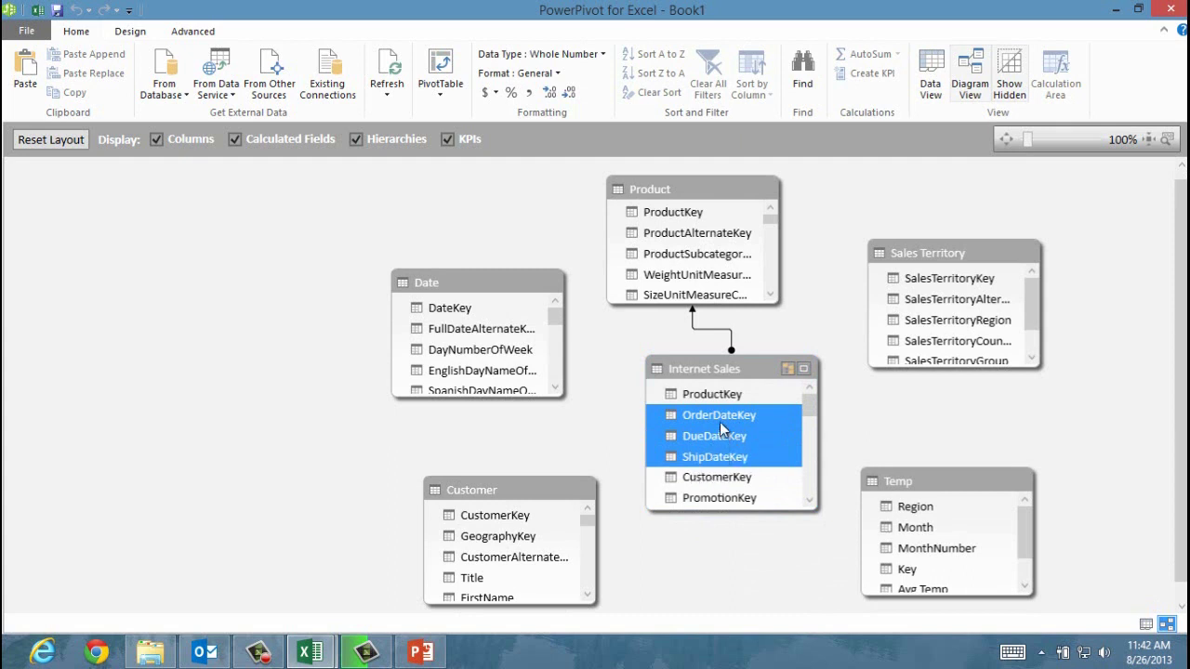
- Compare the OrderDateKey column in the Internet Sales table with the DateKey column in the Date table
{"action": "left_click", "coordinate": [738, 414]}
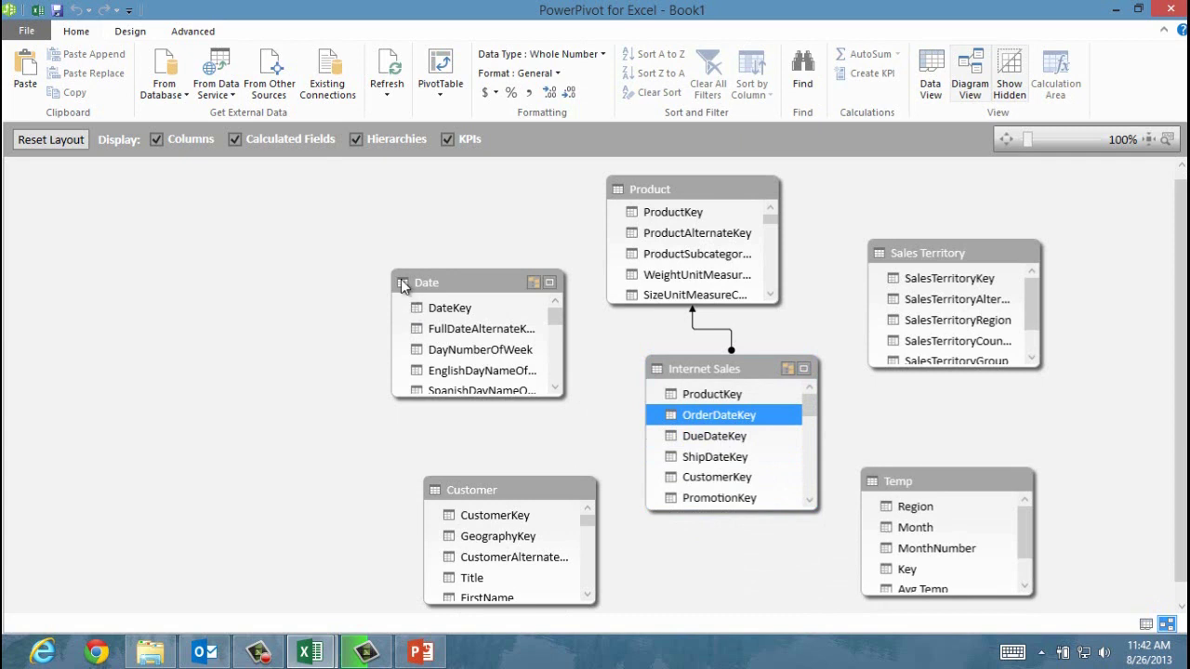
{"action": "left_click", "coordinate": [442, 288]}
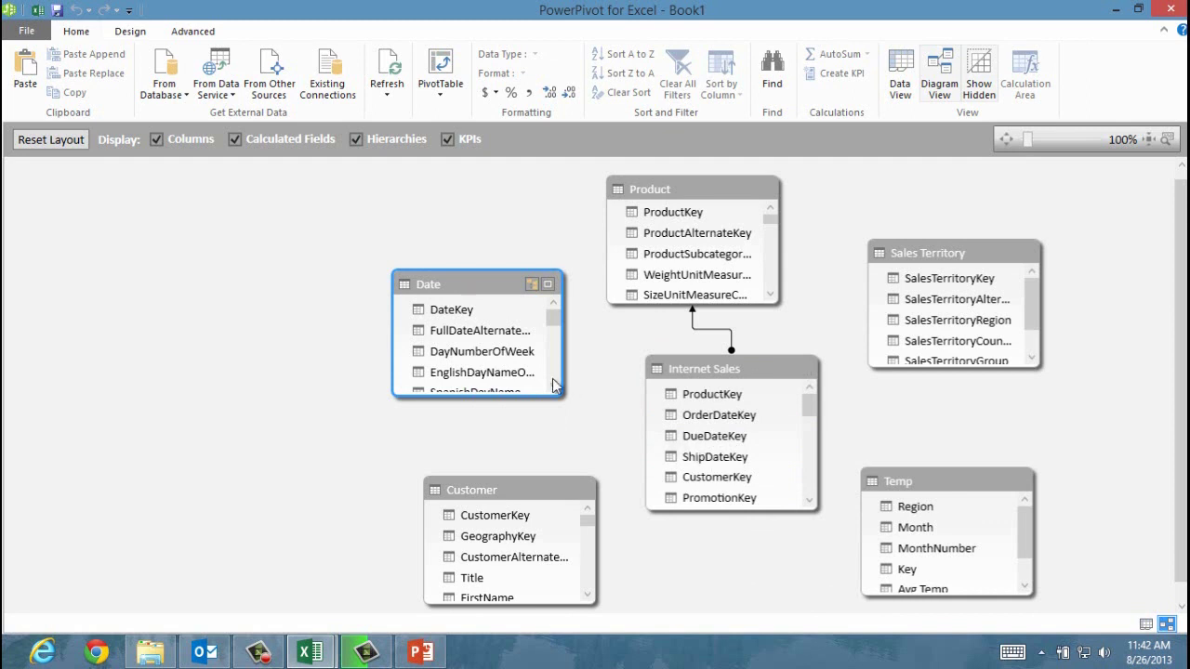
{"action": "left_click", "coordinate": [442, 311]}
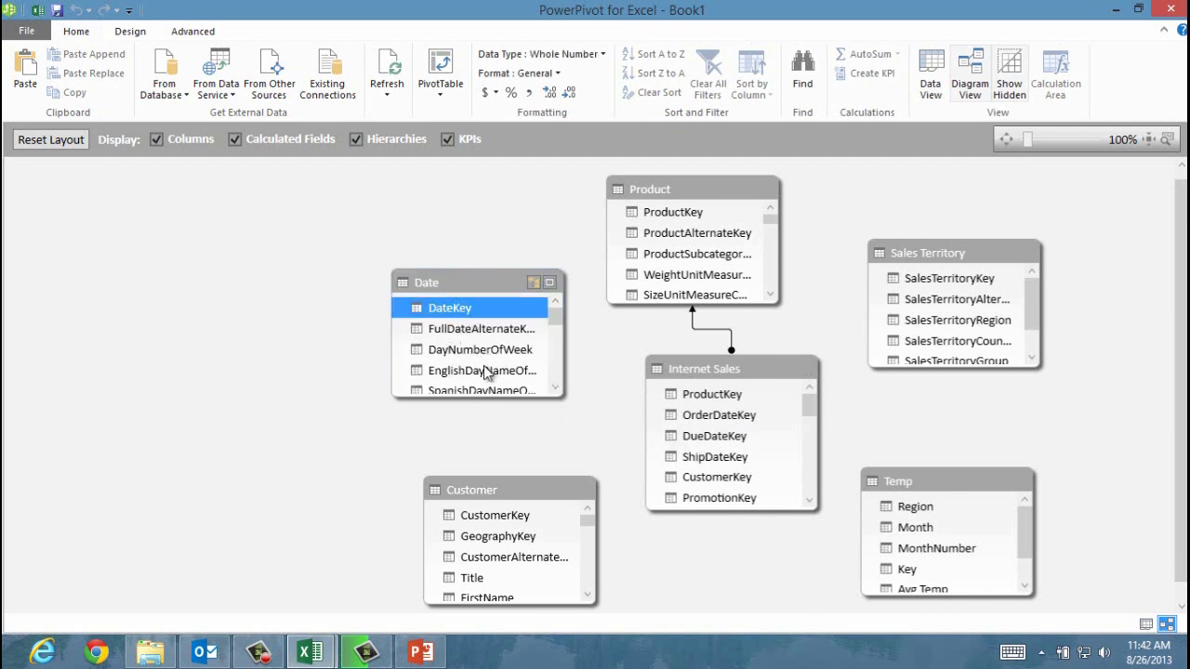
{"action": "left_click", "coordinate": [438, 283]}
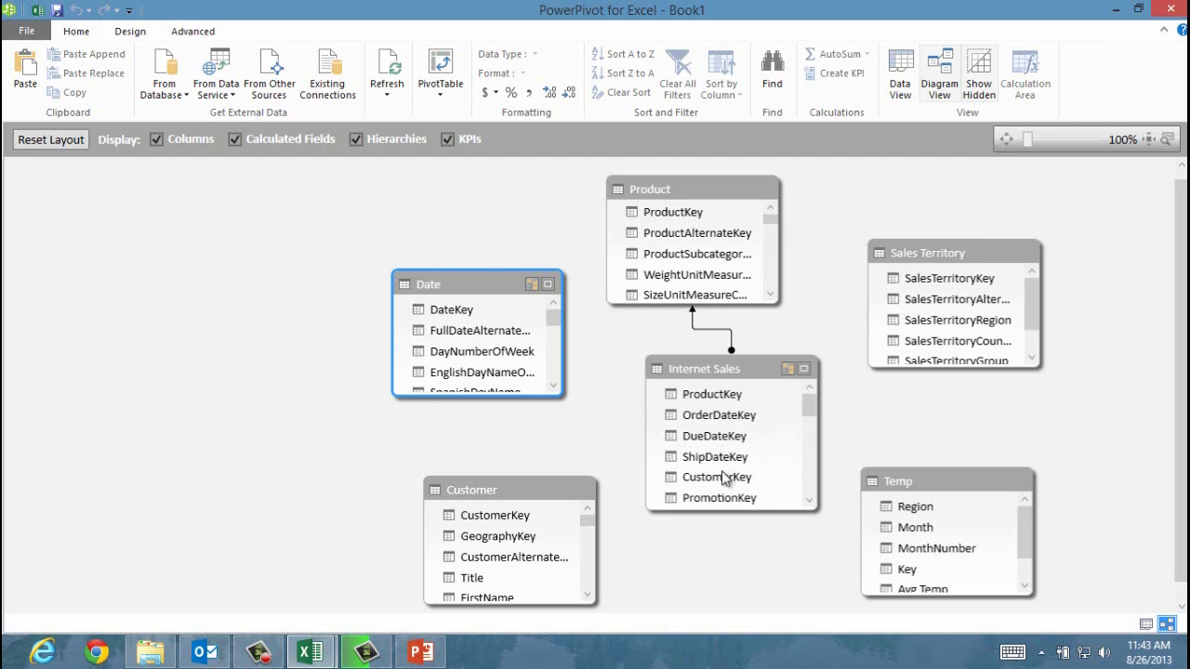
{"action": "left_click", "coordinate": [704, 416]}
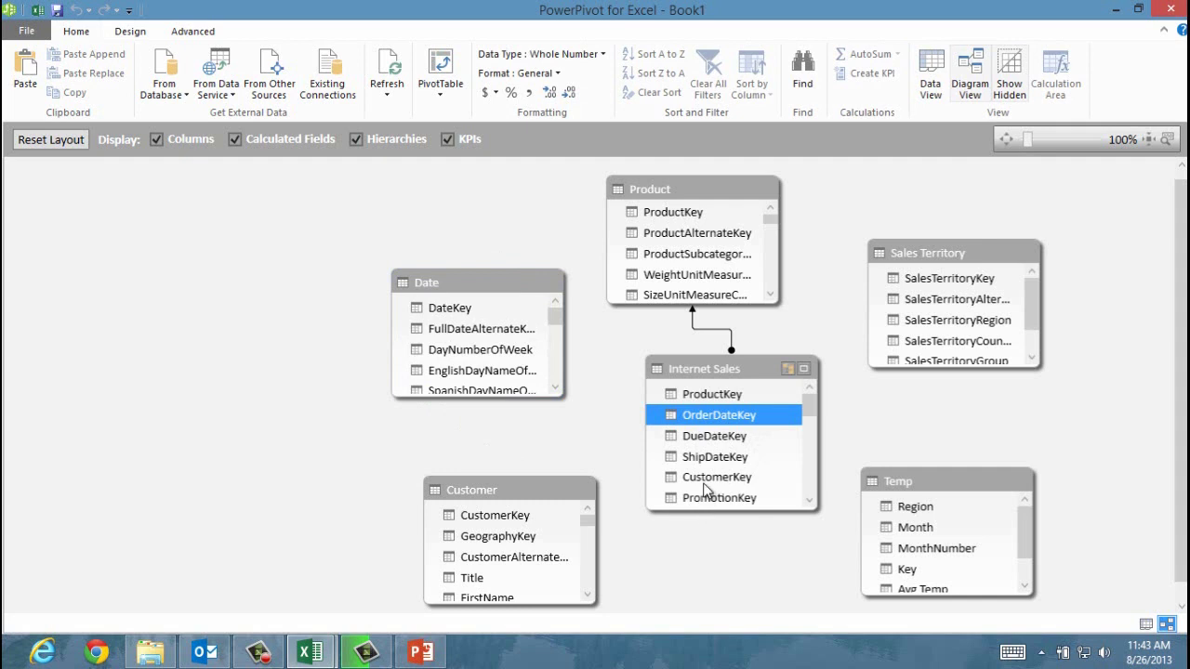
- Create a relationship from OrderDateKey in the Internet Sales table to DateKey in the Date table
{"action": "left_click_drag", "start_coordinate": [733, 415], "coordinate": [462, 314]}
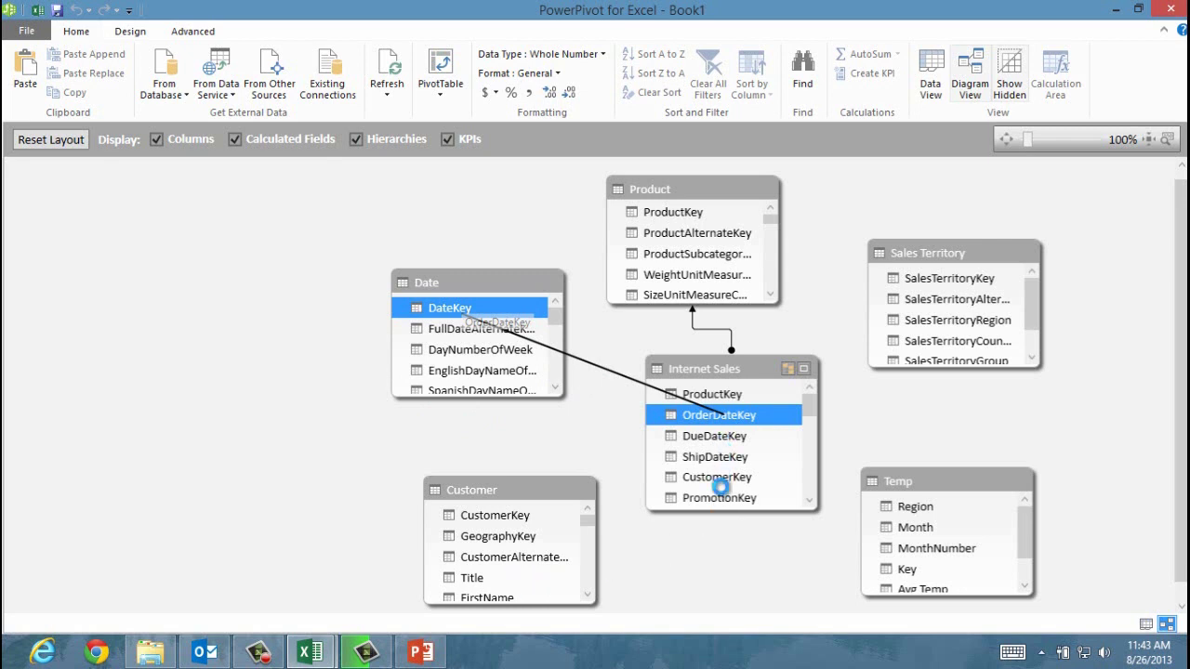
- Create a second relationship to the Date table, from DueDateKey in Internet Sales to DateKey
{"action": "left_click", "coordinate": [714, 445]}
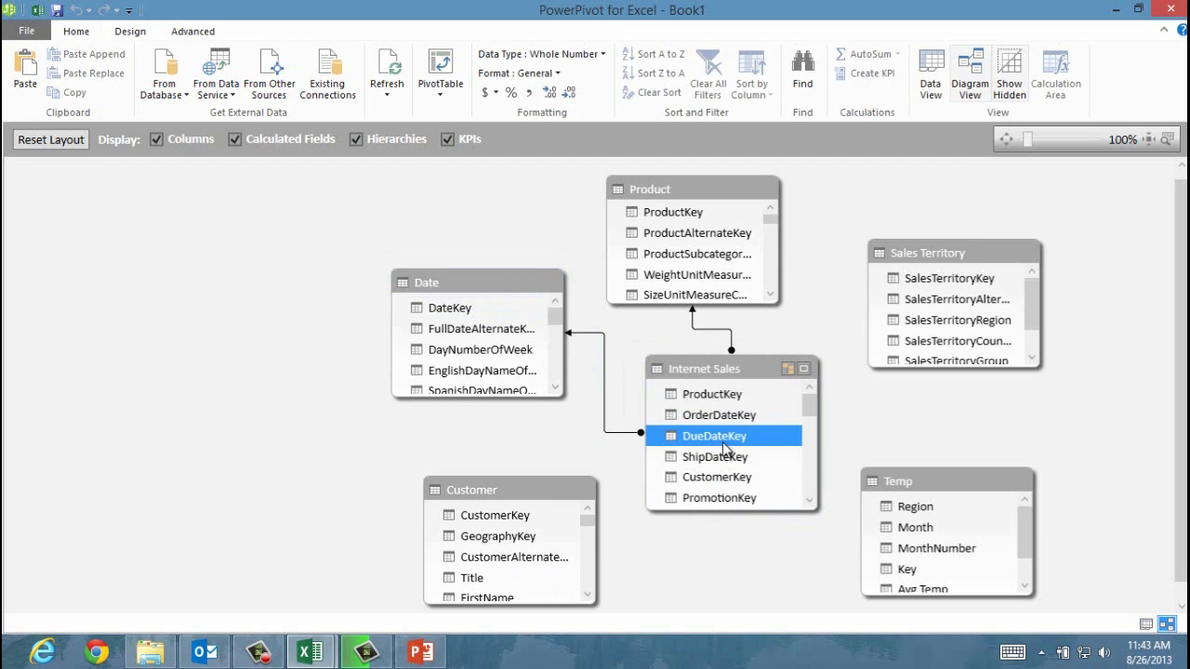
{"action": "left_click_drag", "start_coordinate": [716, 451], "coordinate": [469, 311]}
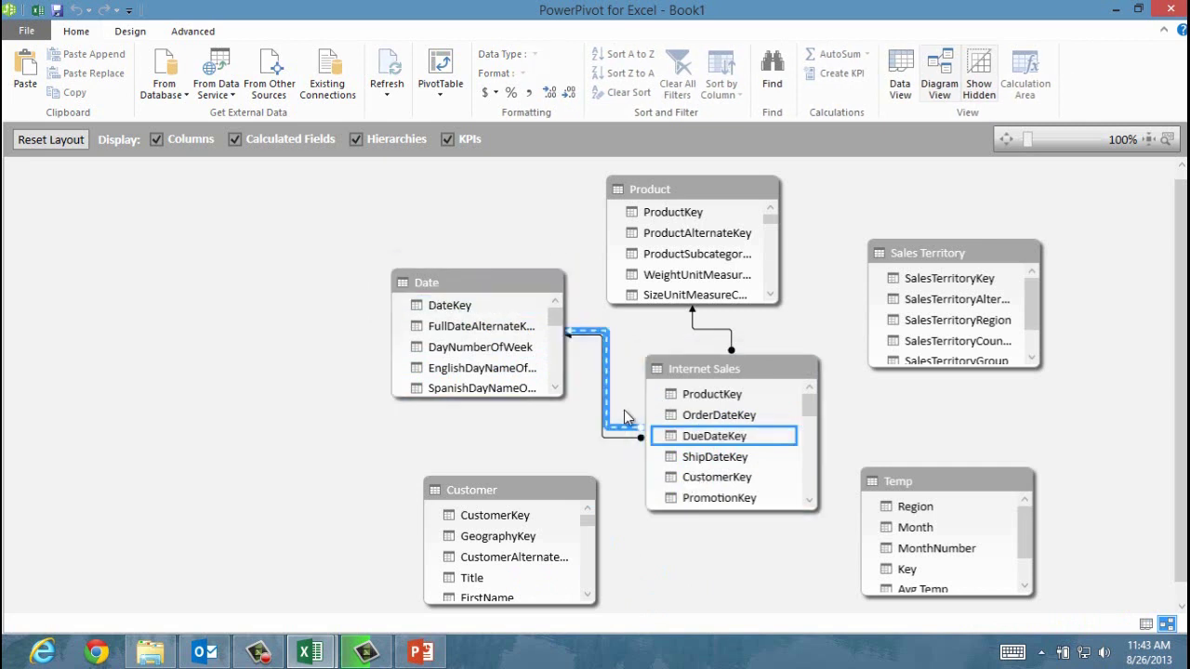
- Compare the solid and dashed relationship lines between Internet Sales and the Product and Date tables, checking which columns each one links
{"action": "left_click", "coordinate": [699, 332]}
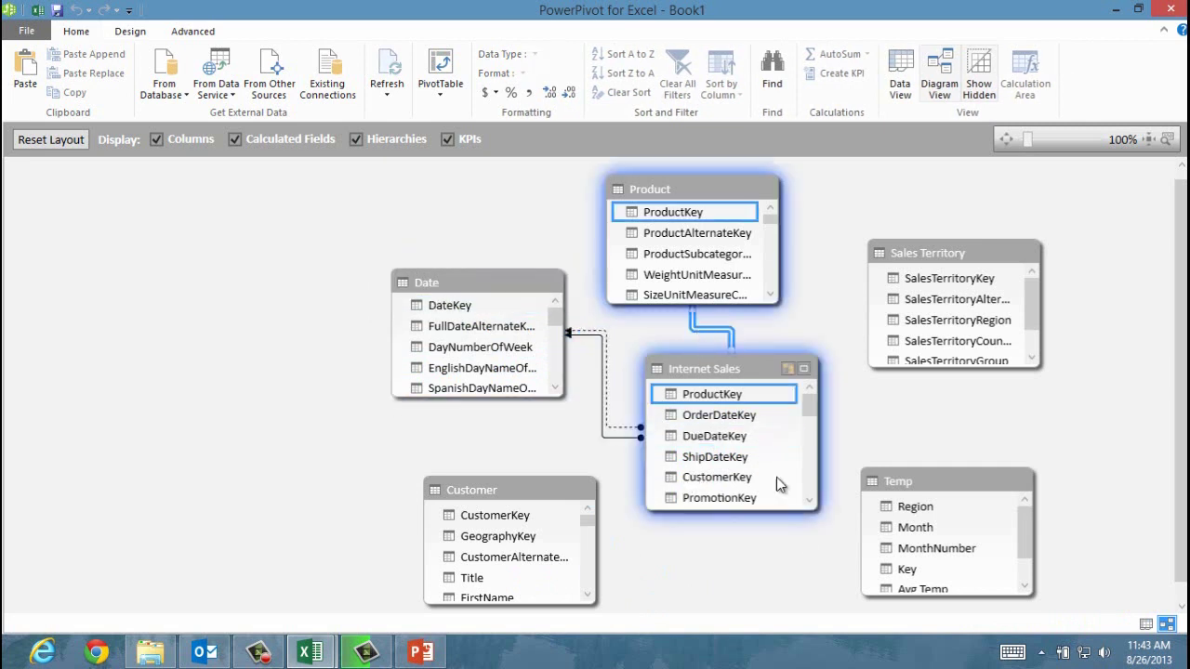
{"action": "left_click", "coordinate": [602, 368]}
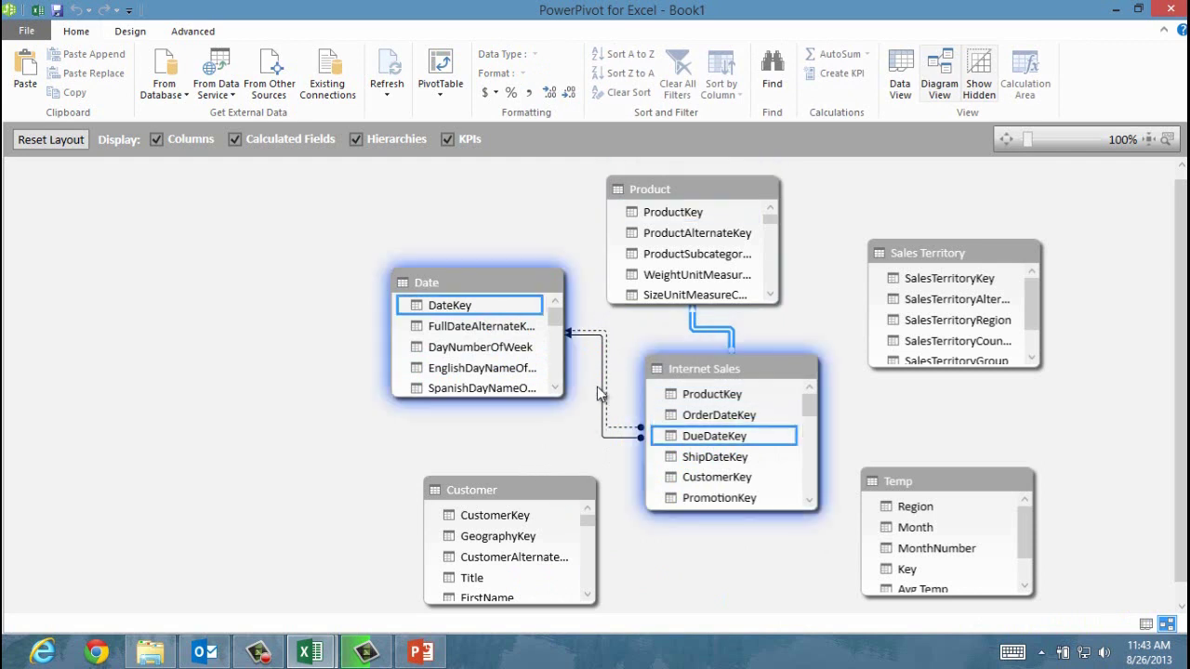
{"action": "left_click", "coordinate": [620, 438]}
{"action": "left_click", "coordinate": [616, 439]}
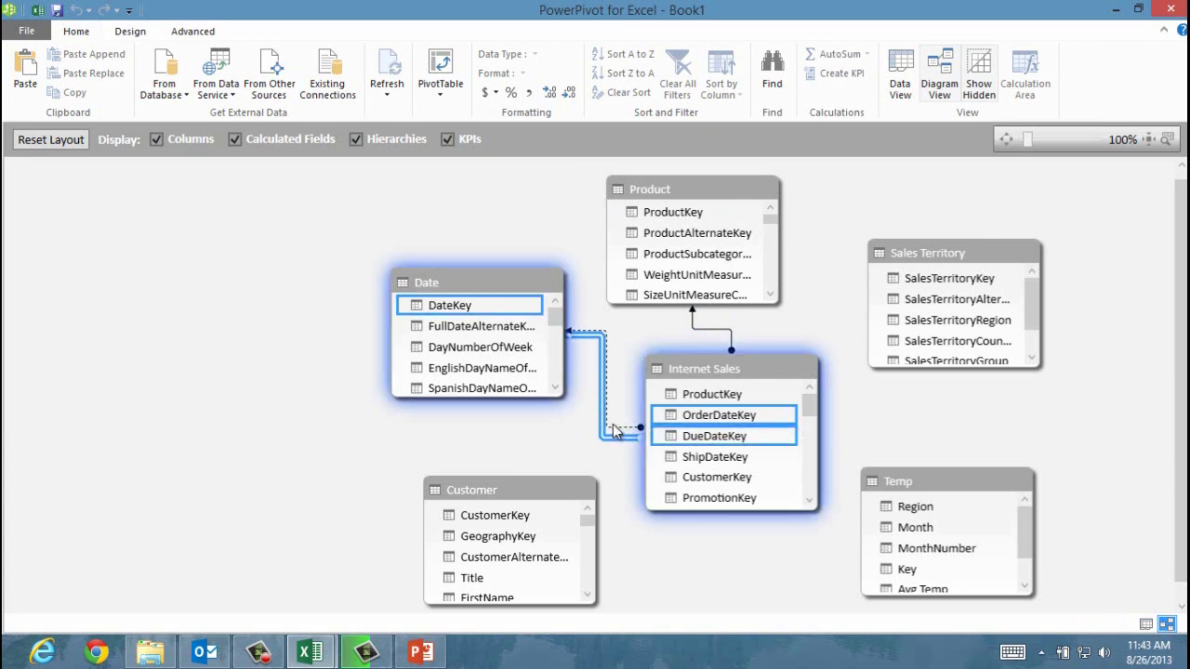
- Delete the dashed DueDateKey relationship between Internet Sales and Date from the model
{"action": "left_click_drag", "start_coordinate": [618, 435], "coordinate": [639, 449]}
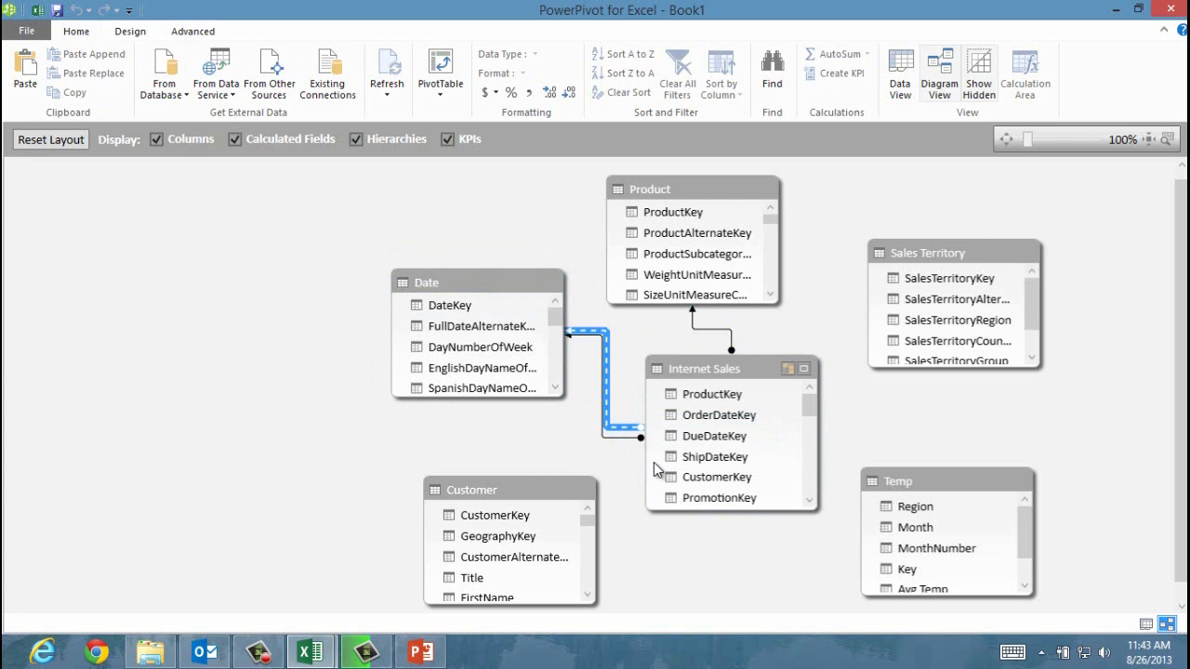
{"action": "key", "text": "Delete"}
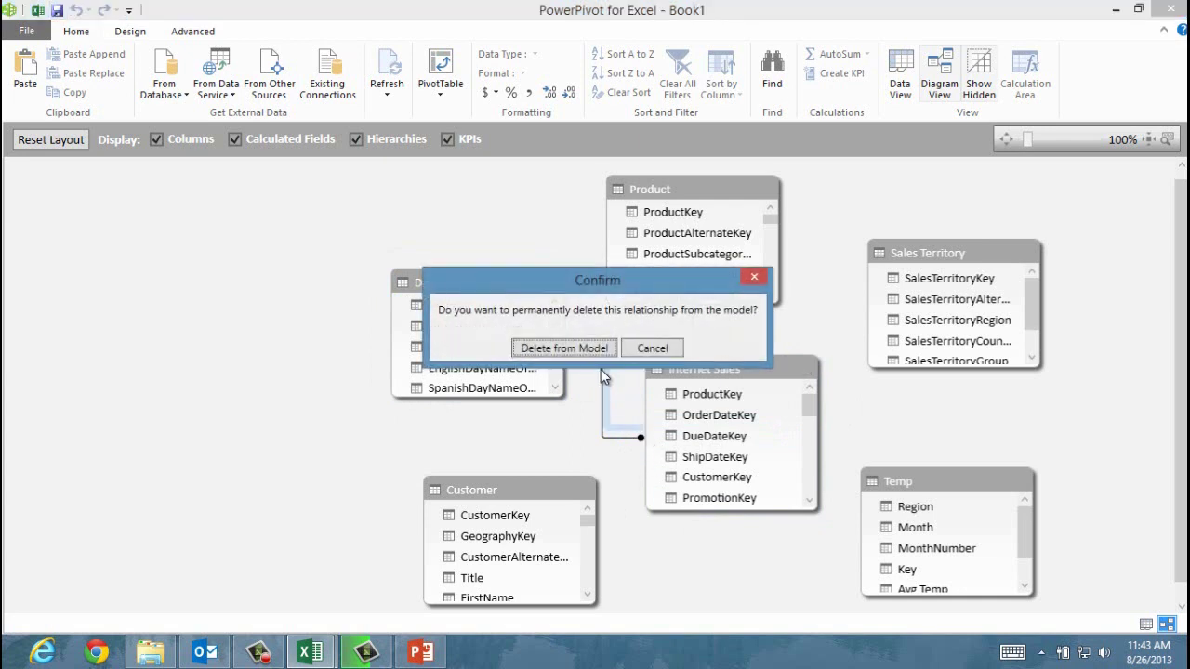
{"action": "left_click", "coordinate": [570, 350]}
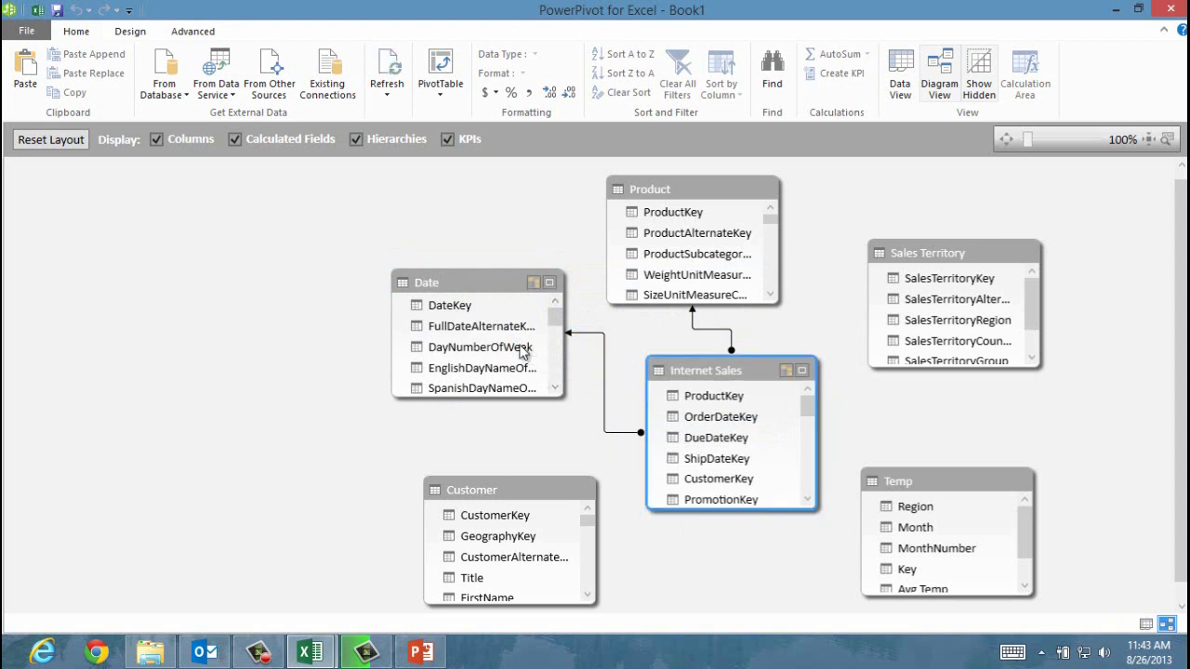
- Create a relationship from CustomerKey in the Internet Sales table to CustomerKey in the Customer table
{"action": "left_click", "coordinate": [716, 419]}
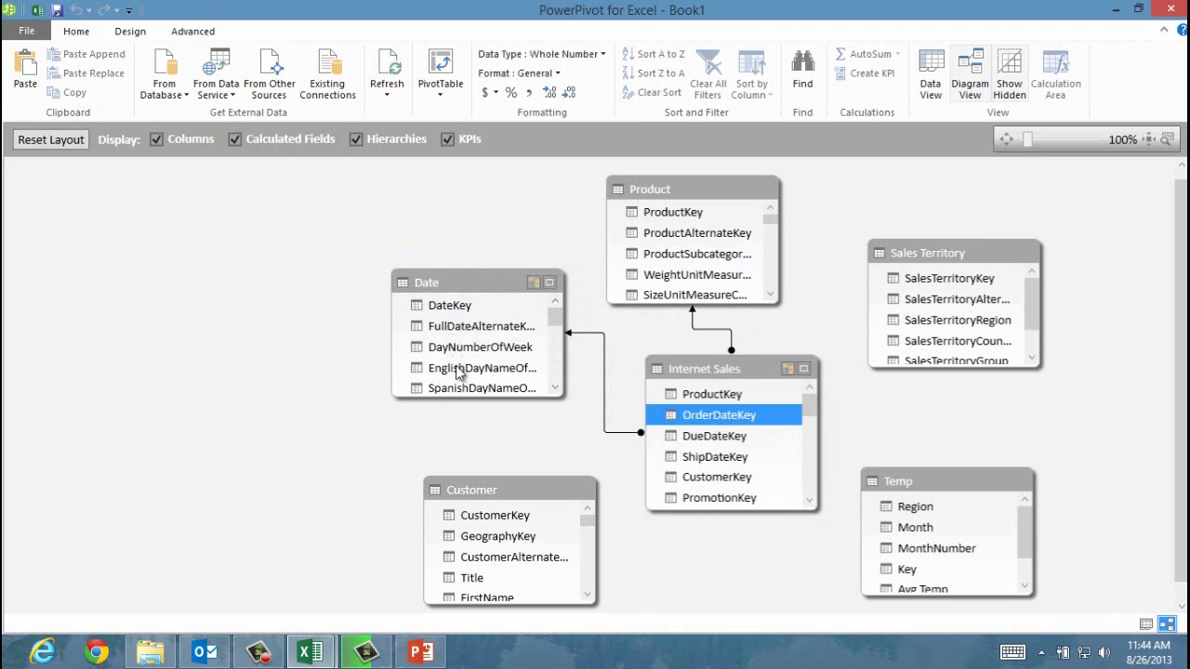
{"action": "left_click", "coordinate": [810, 504]}
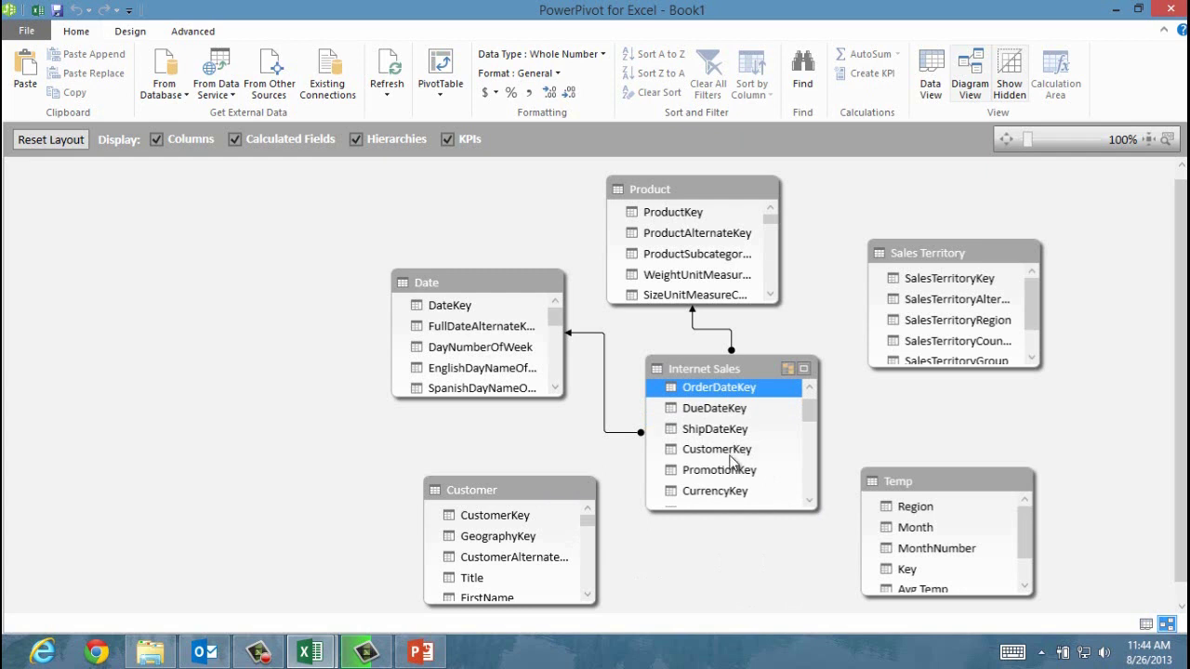
{"action": "left_click", "coordinate": [733, 451]}
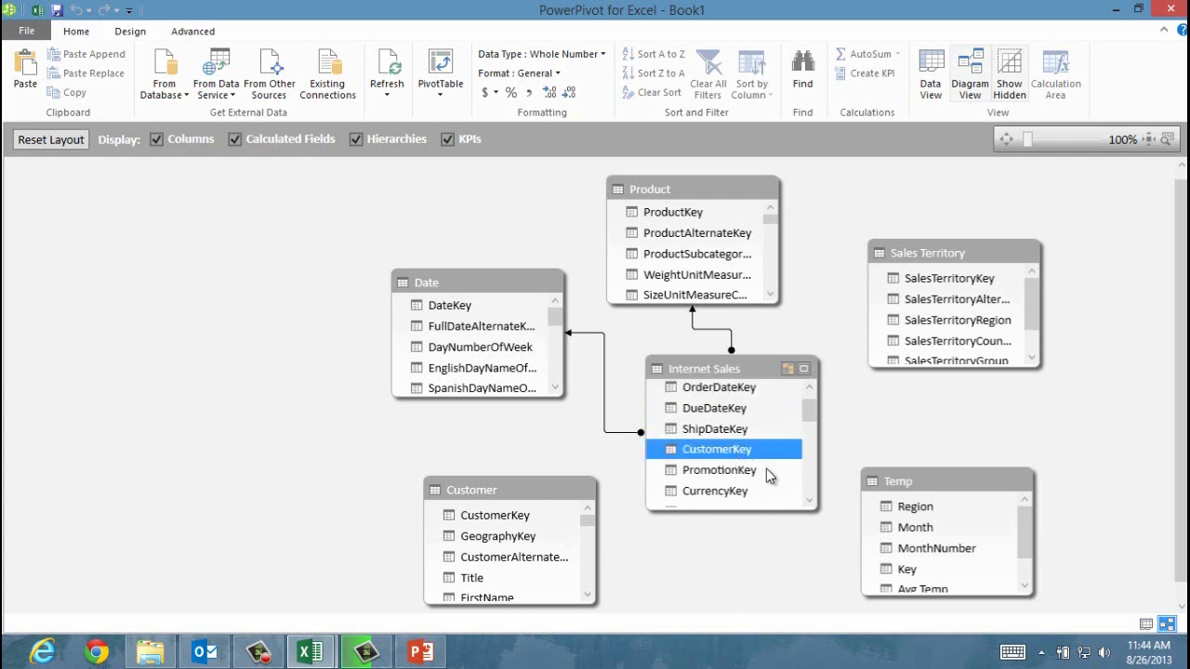
{"action": "left_click_drag", "start_coordinate": [734, 452], "coordinate": [495, 517]}
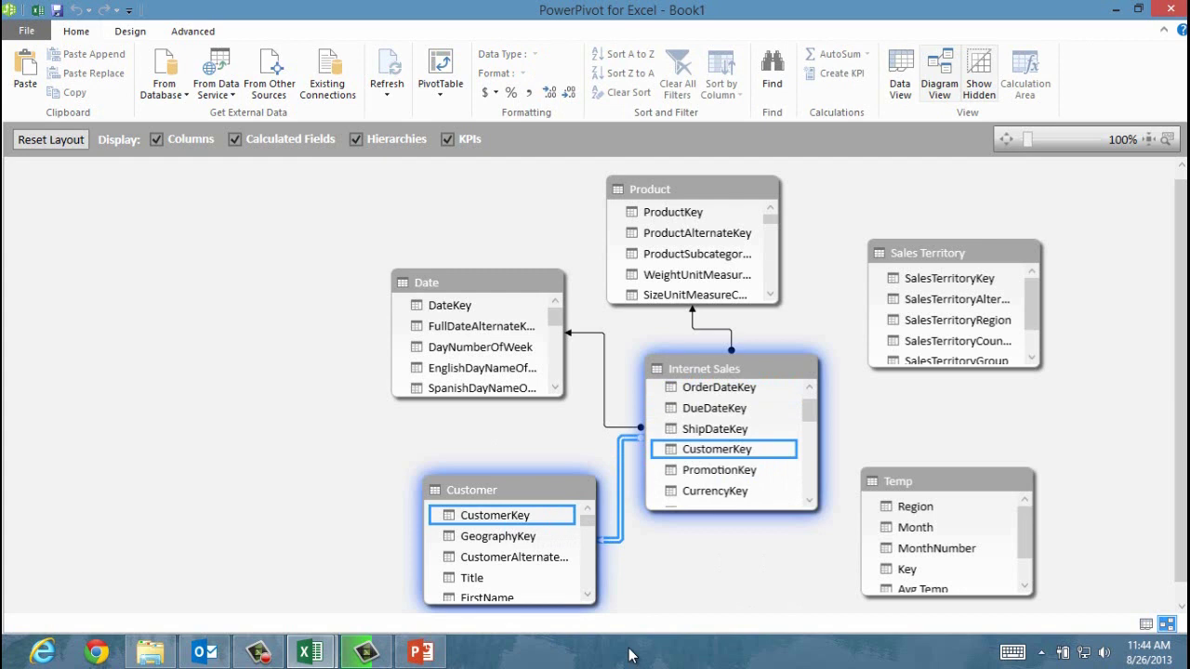
- Create a relationship from SalesTerritoryKey in the Internet Sales table to SalesTerritoryKey in the Sales Territory table
{"action": "left_click", "coordinate": [809, 501]}
{"action": "left_click", "coordinate": [810, 501]}
{"action": "left_click", "coordinate": [758, 470]}
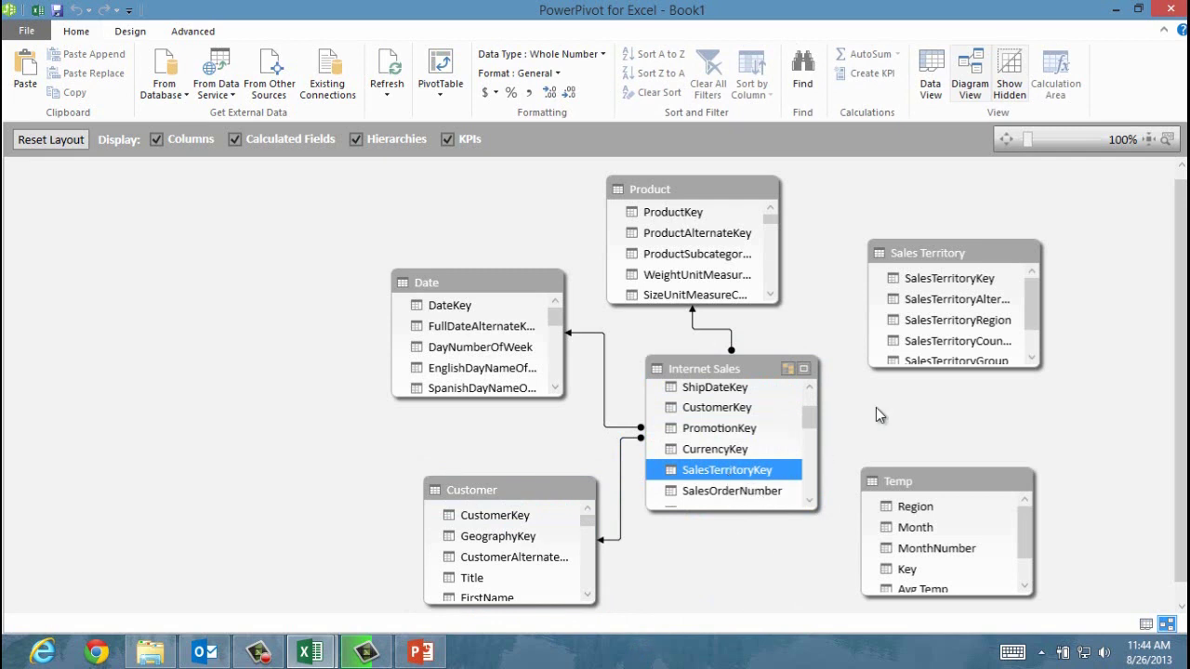
{"action": "left_click_drag", "start_coordinate": [688, 477], "coordinate": [950, 277]}
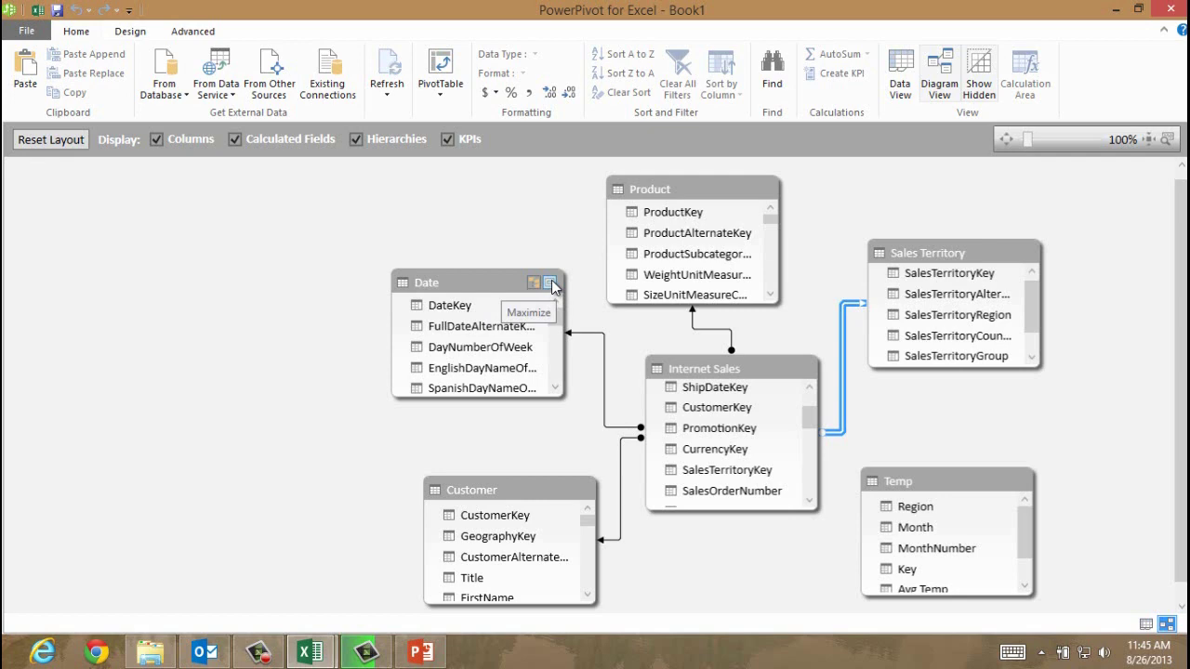
- Maximize the Date table and create a hierarchy named Calendar Drilldown in it
{"action": "left_click", "coordinate": [552, 280]}
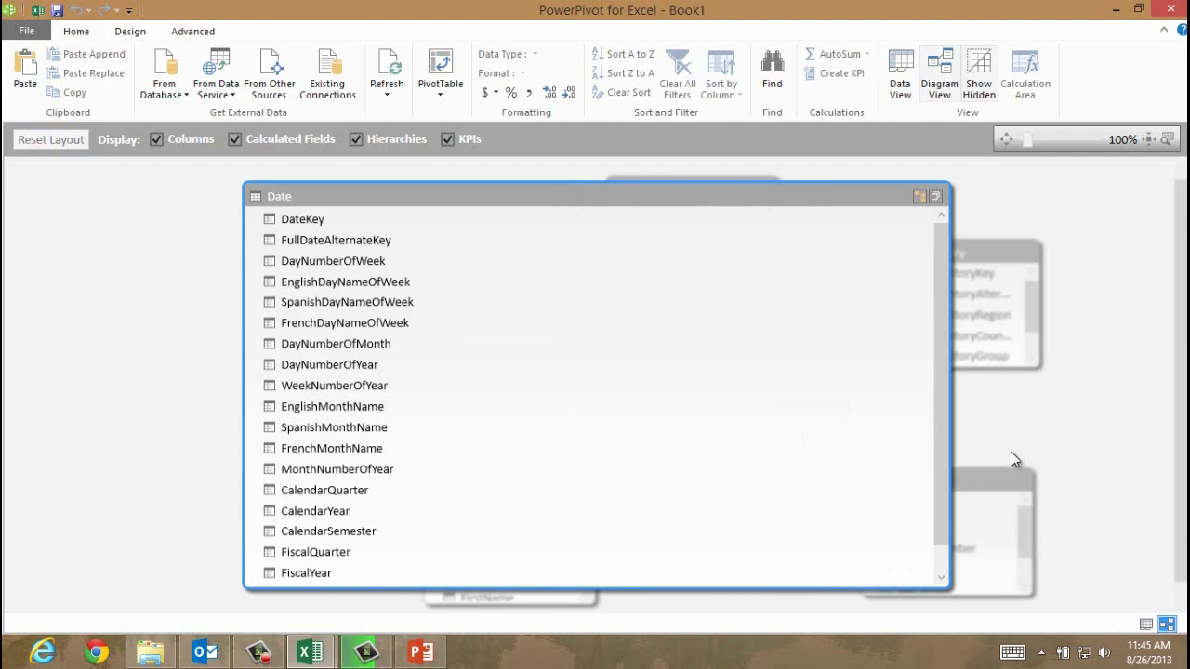
{"action": "left_click", "coordinate": [935, 197]}
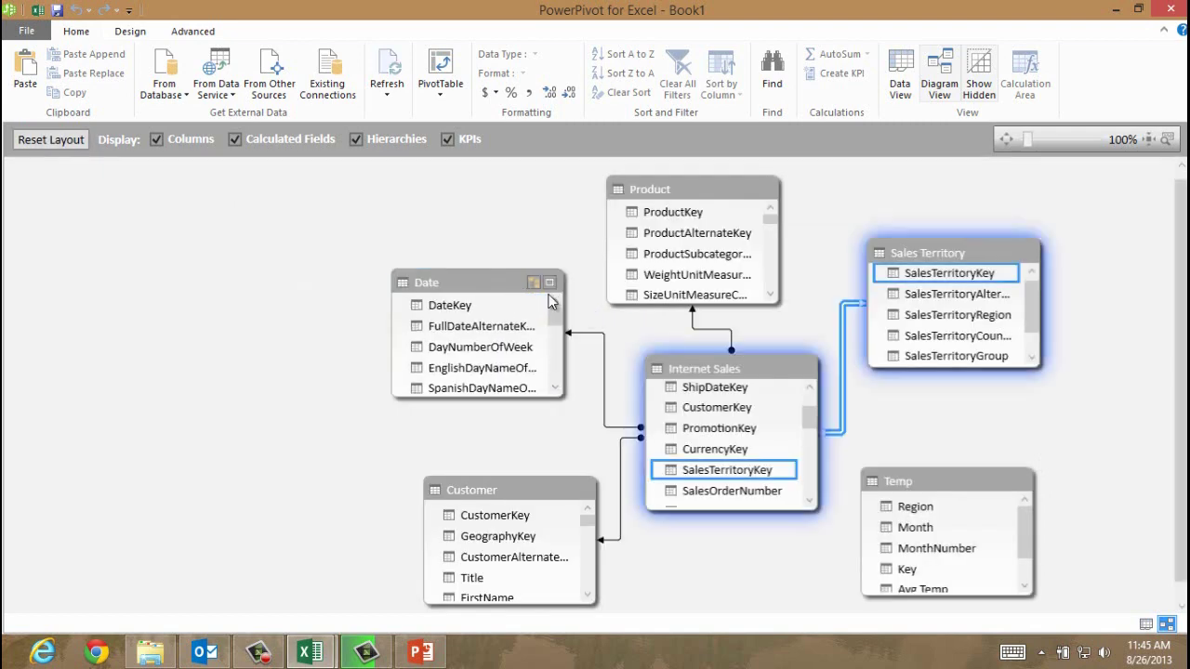
{"action": "left_click", "coordinate": [551, 284]}
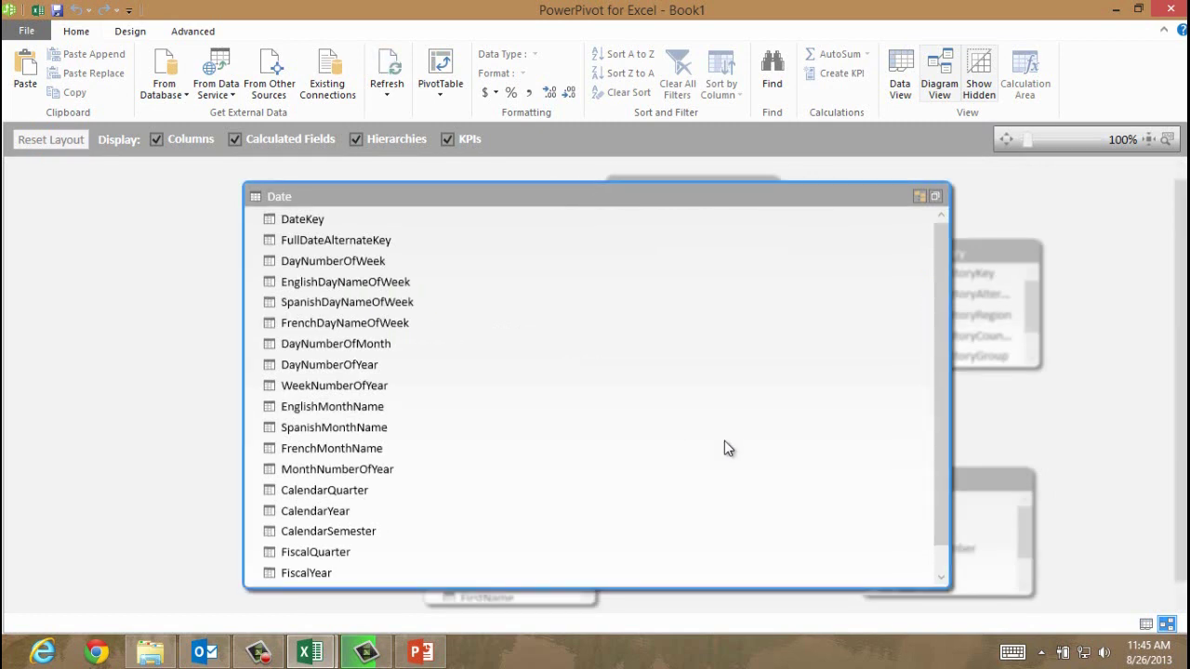
{"action": "left_click", "coordinate": [919, 196]}
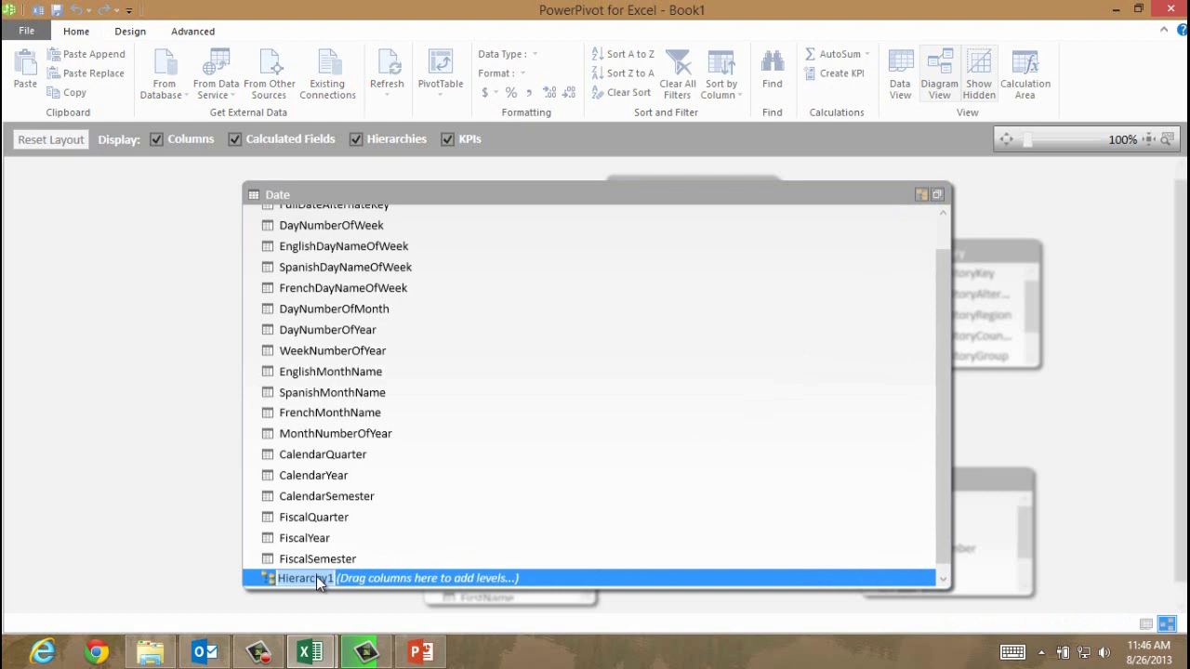
{"action": "type", "text": "Cale"}
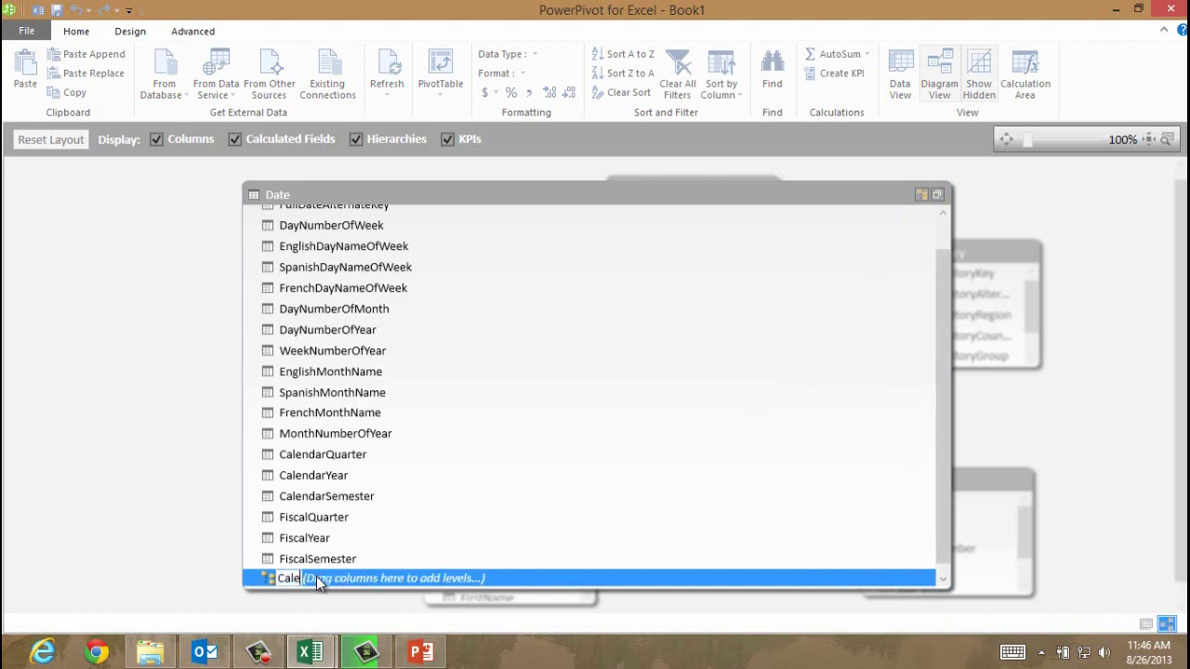
{"action": "type", "text": "ndar Drilldown"}
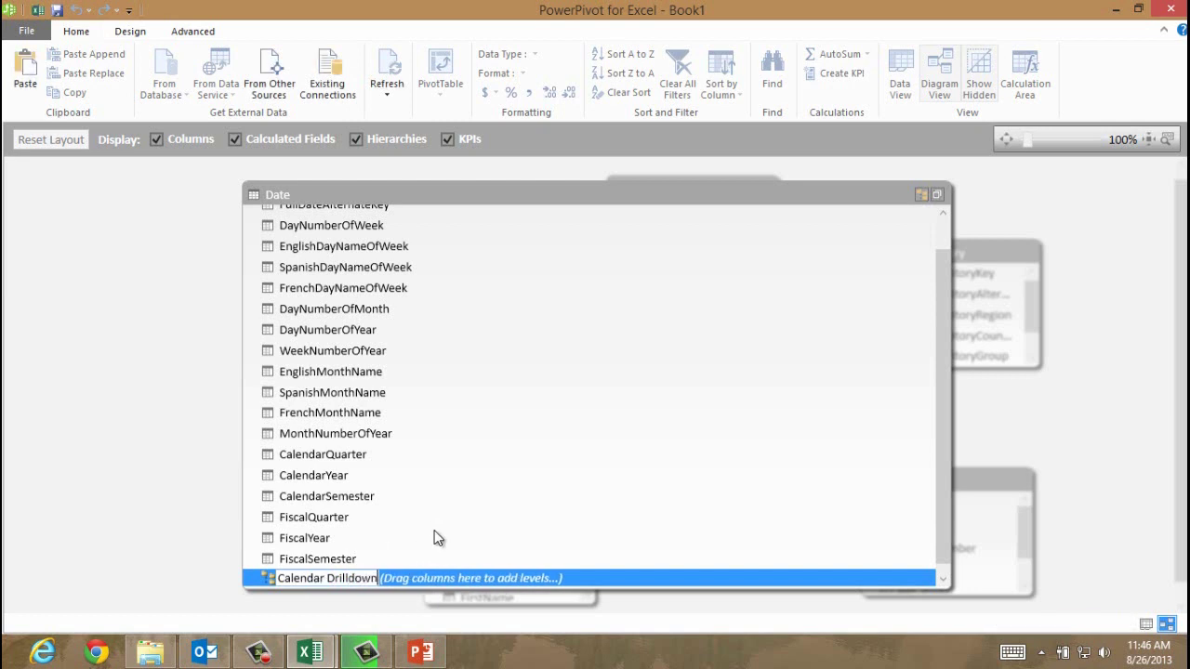
{"action": "key", "text": "Return"}
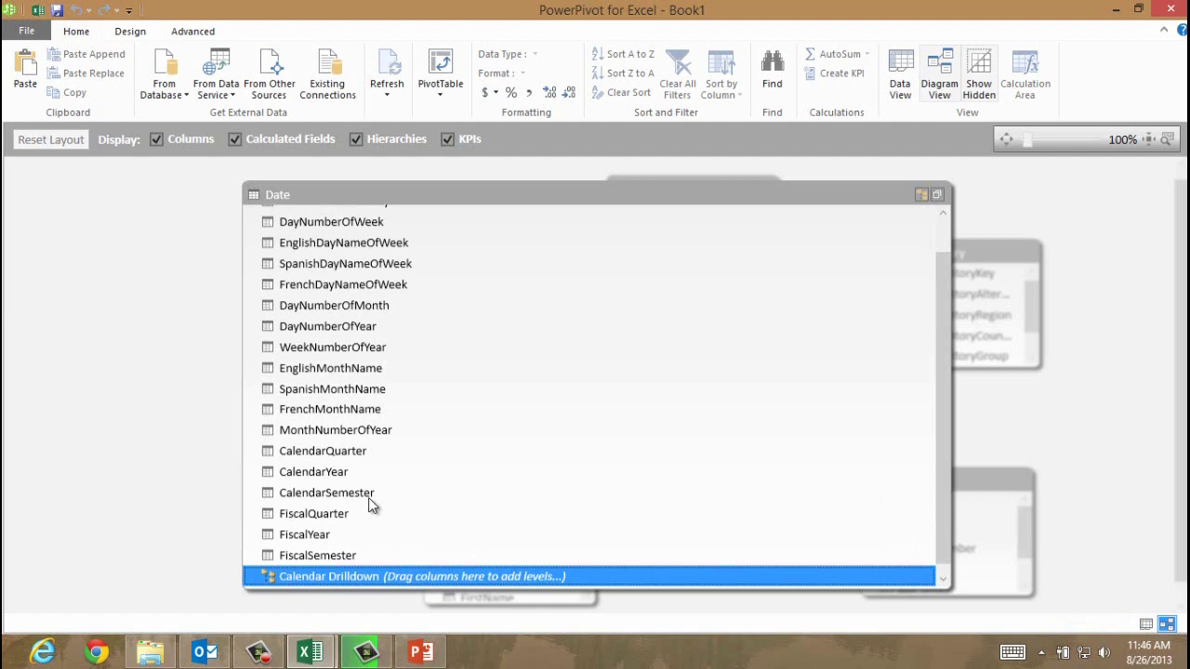
- Add CalendarYear as the first level and CalendarQuarter as the second level of the Calendar Drilldown hierarchy
{"action": "left_click", "coordinate": [305, 478]}
{"action": "left_click_drag", "start_coordinate": [289, 474], "coordinate": [366, 561]}
{"action": "left_click_drag", "start_coordinate": [332, 462], "coordinate": [370, 586]}
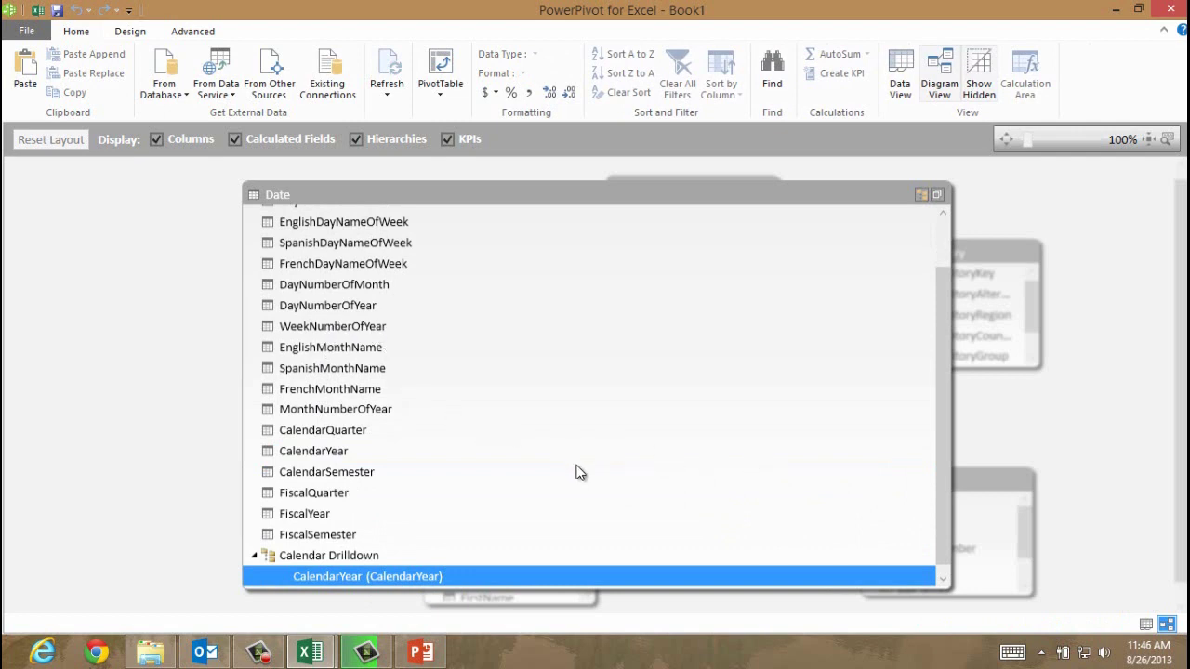
{"action": "left_click_drag", "start_coordinate": [346, 439], "coordinate": [381, 574]}
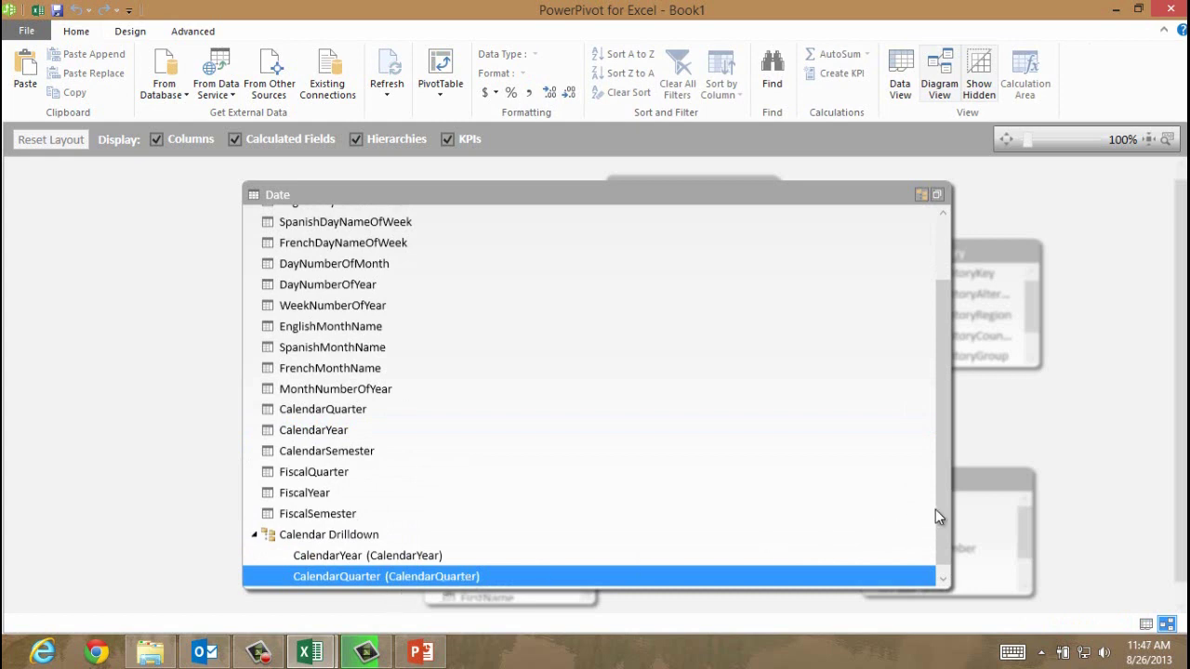
- Add EnglishMonthName to the Calendar Drilldown hierarchy and place it below CalendarQuarter
{"action": "left_click_drag", "start_coordinate": [940, 506], "coordinate": [944, 443]}
{"action": "left_click", "coordinate": [359, 409]}
{"action": "left_click_drag", "start_coordinate": [329, 416], "coordinate": [389, 573]}
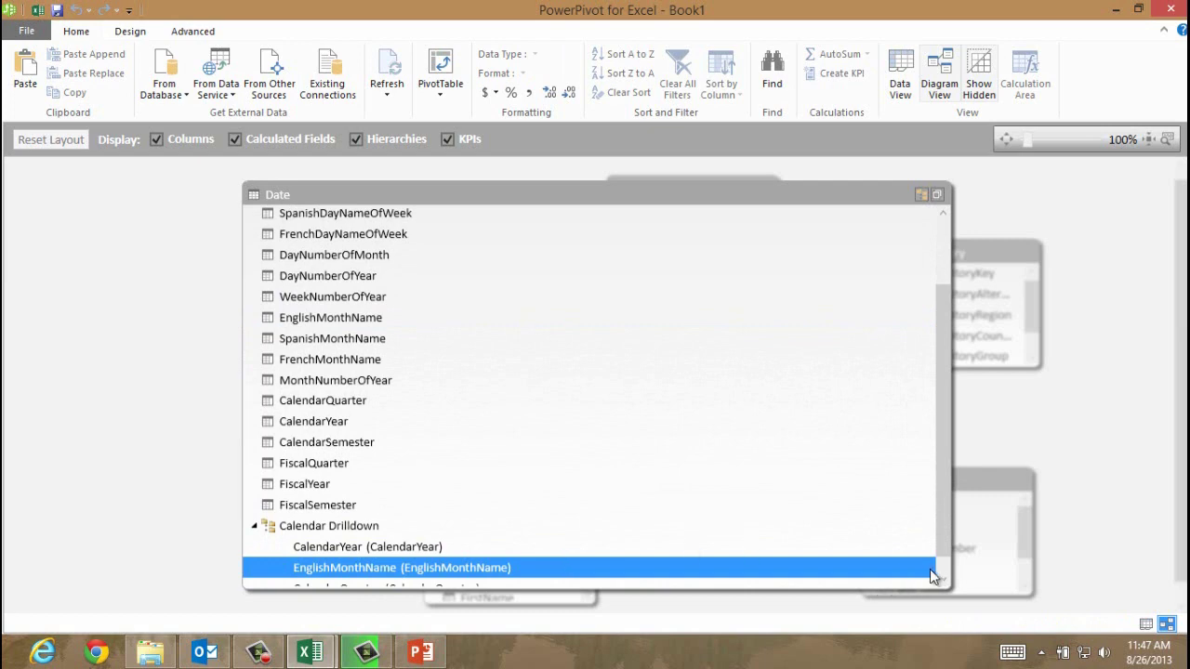
{"action": "scroll", "coordinate": [930, 569], "scroll_direction": "down", "scroll_amount": 1}
{"action": "left_click_drag", "start_coordinate": [339, 558], "coordinate": [346, 573]}
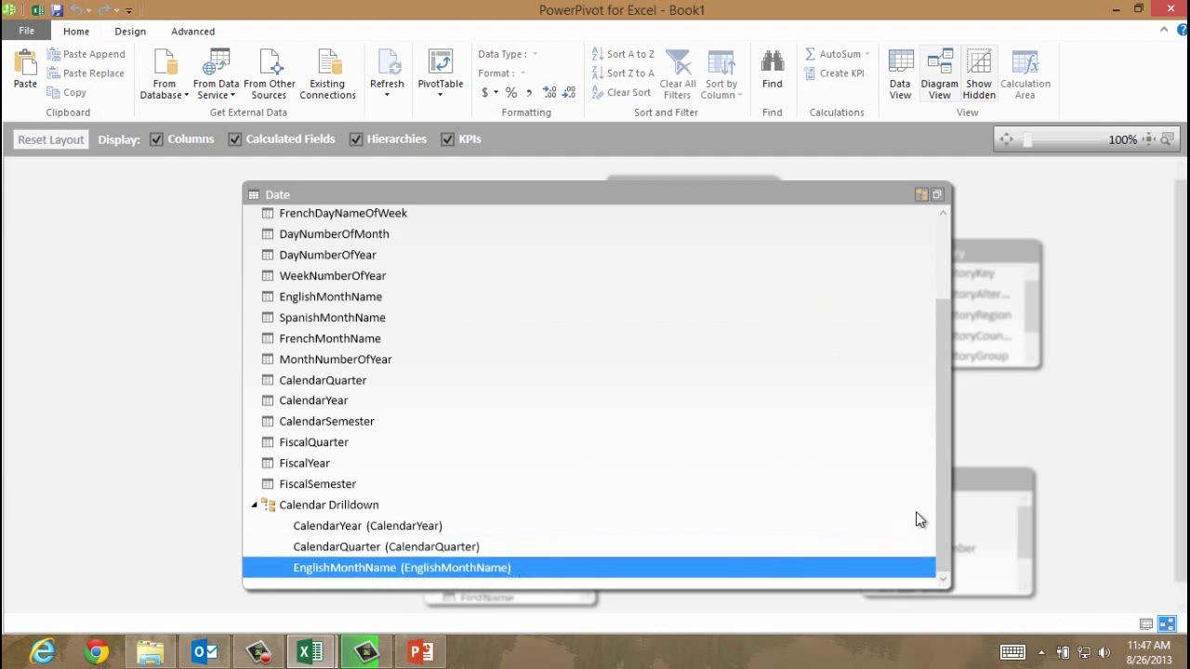
- Add FullDateAlternateKey as the lowest level of the Calendar Drilldown hierarchy and restore the Date table to its normal size
{"action": "left_click_drag", "start_coordinate": [949, 487], "coordinate": [916, 357]}
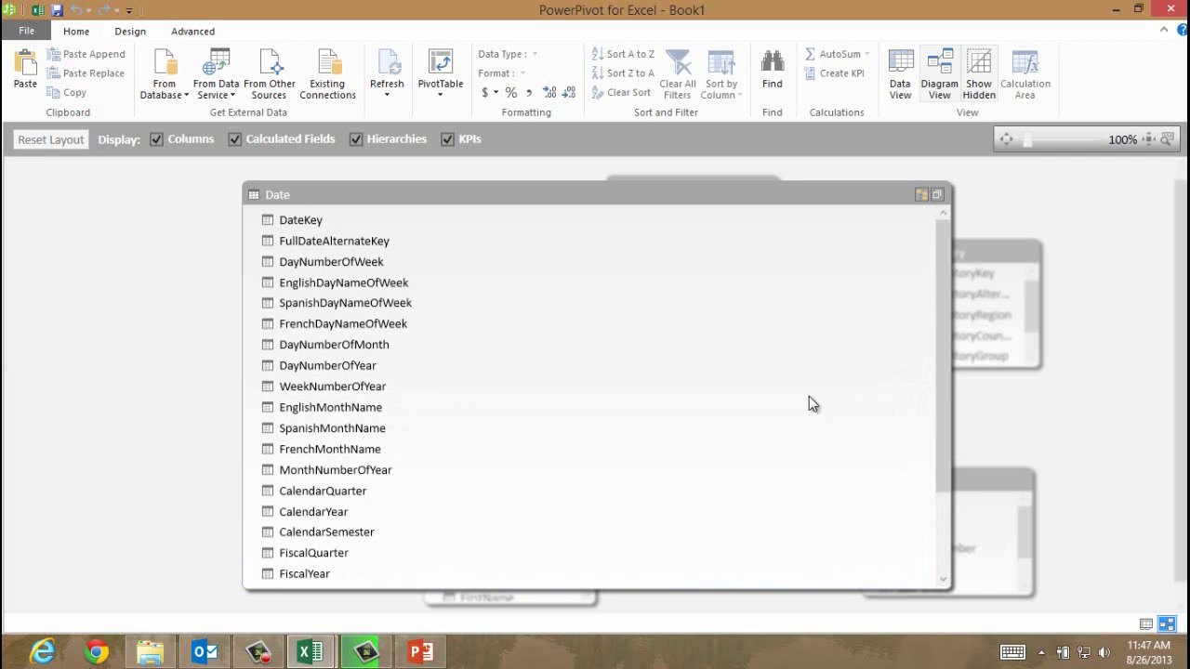
{"action": "left_click", "coordinate": [281, 245]}
{"action": "left_click_drag", "start_coordinate": [300, 270], "coordinate": [360, 528]}
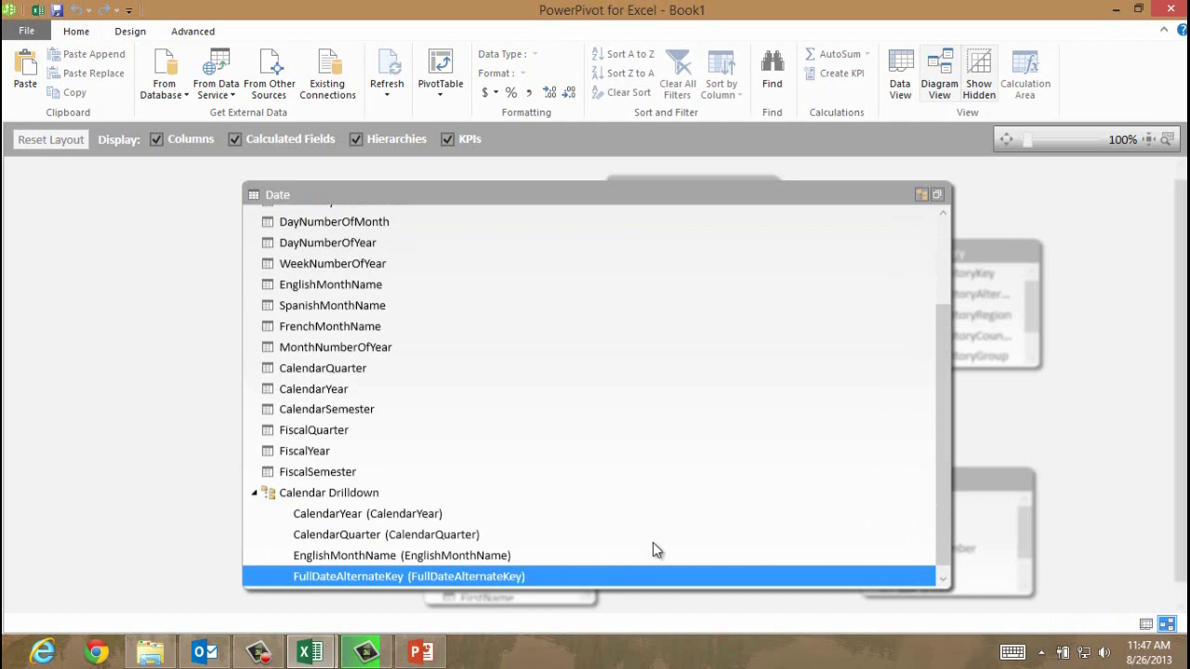
{"action": "left_click", "coordinate": [939, 196]}
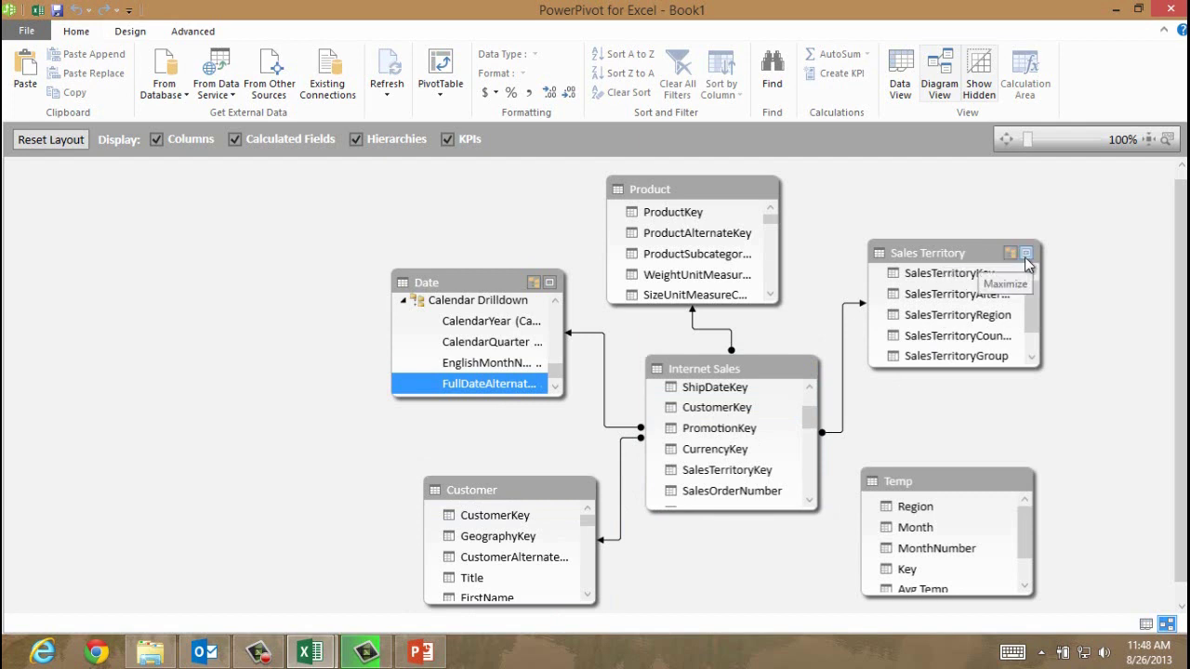
- Maximize the Sales Territory table and create a hierarchy named Territory Drilldown in it
{"action": "left_click", "coordinate": [1028, 254]}
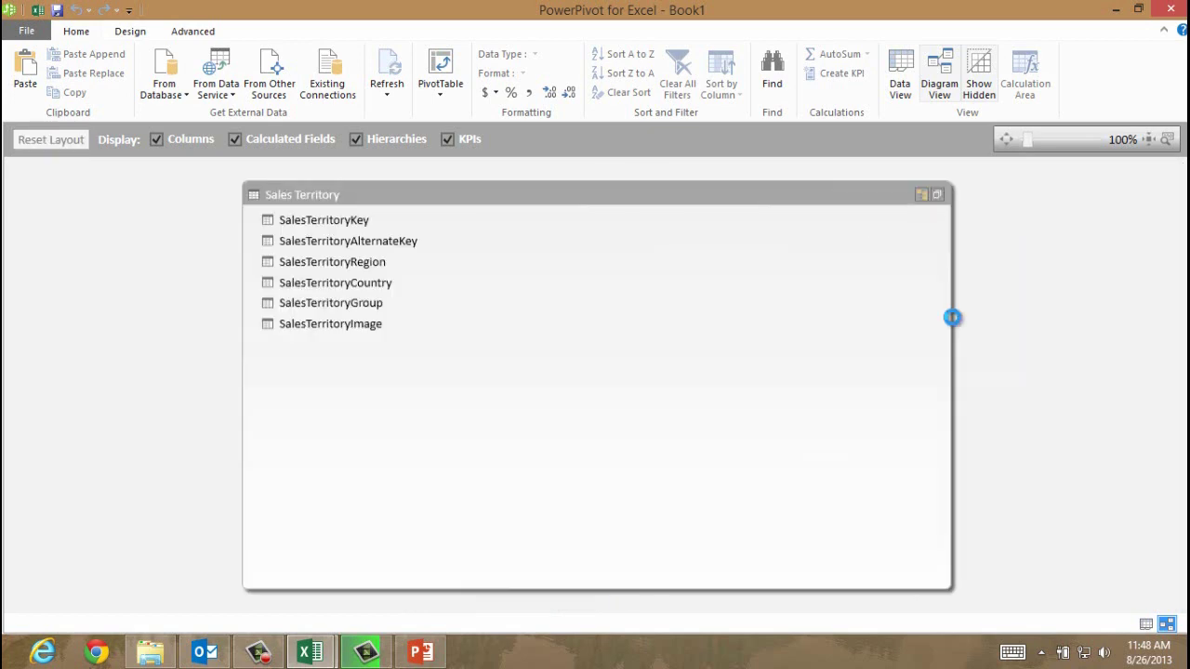
{"action": "left_click", "coordinate": [917, 199]}
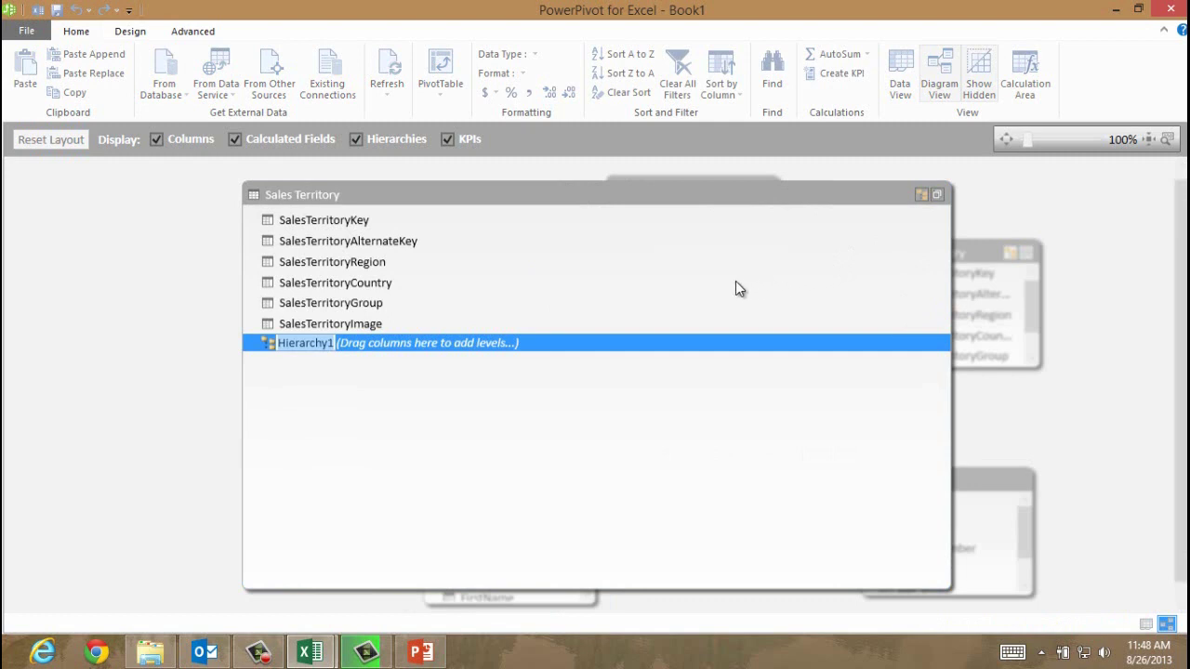
{"action": "type", "text": "T"}
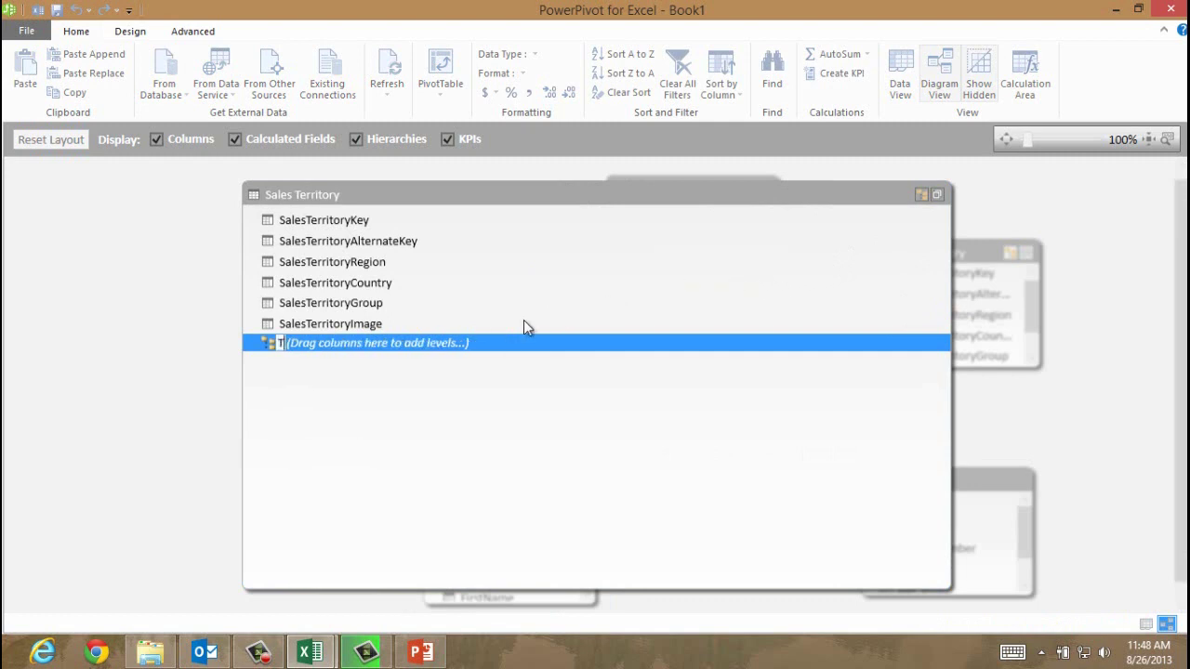
{"action": "type", "text": "erritory Dri"}
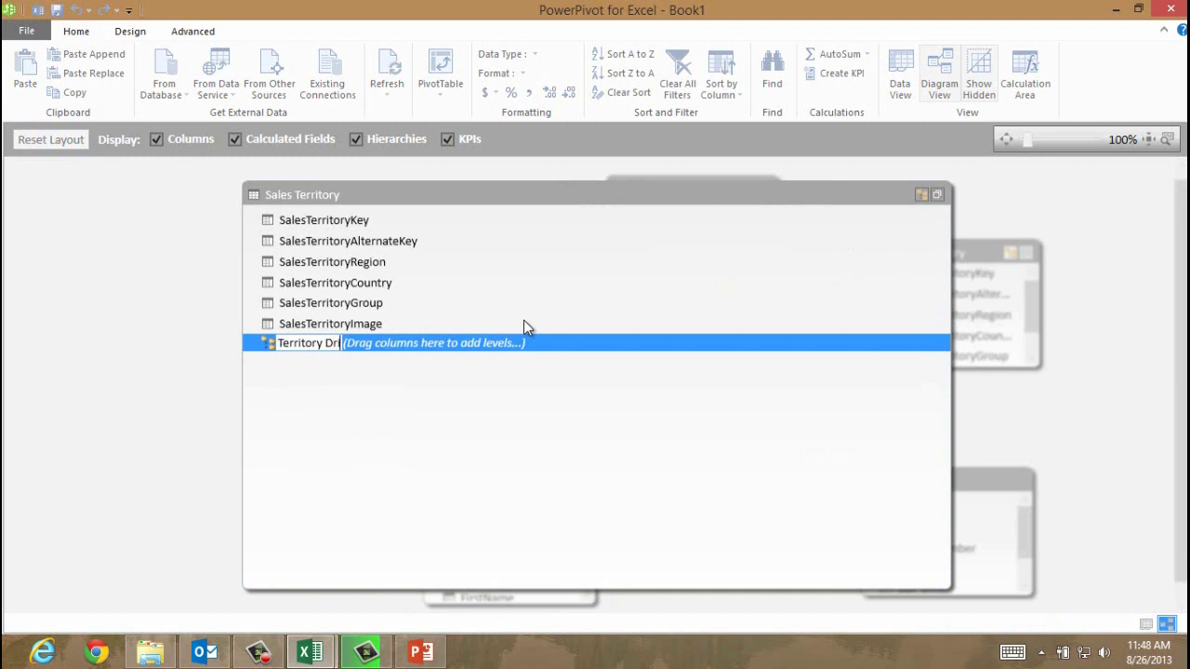
{"action": "type", "text": "lldown"}
{"action": "key", "text": "Return"}
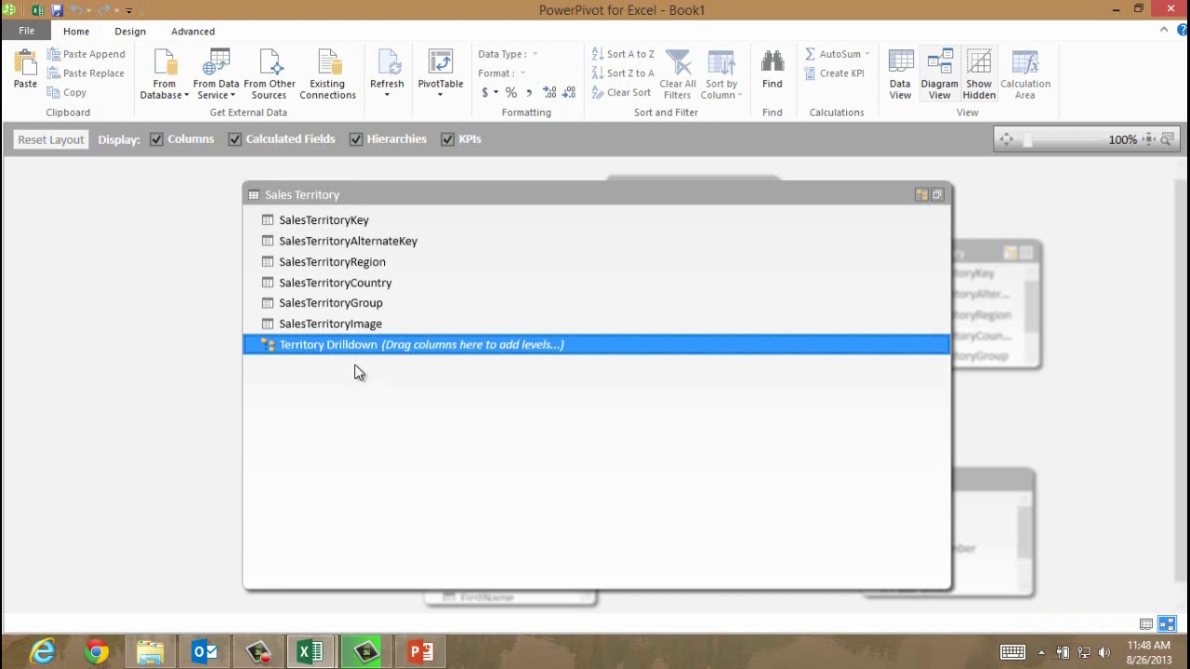
- Add SalesTerritoryGroup, SalesTerritoryCountry and SalesTerritoryRegion, in that order, as levels of Territory Drilldown and restore the Sales Territory table to its normal size
{"action": "left_click", "coordinate": [329, 299]}
{"action": "left_click_drag", "start_coordinate": [328, 300], "coordinate": [373, 355]}
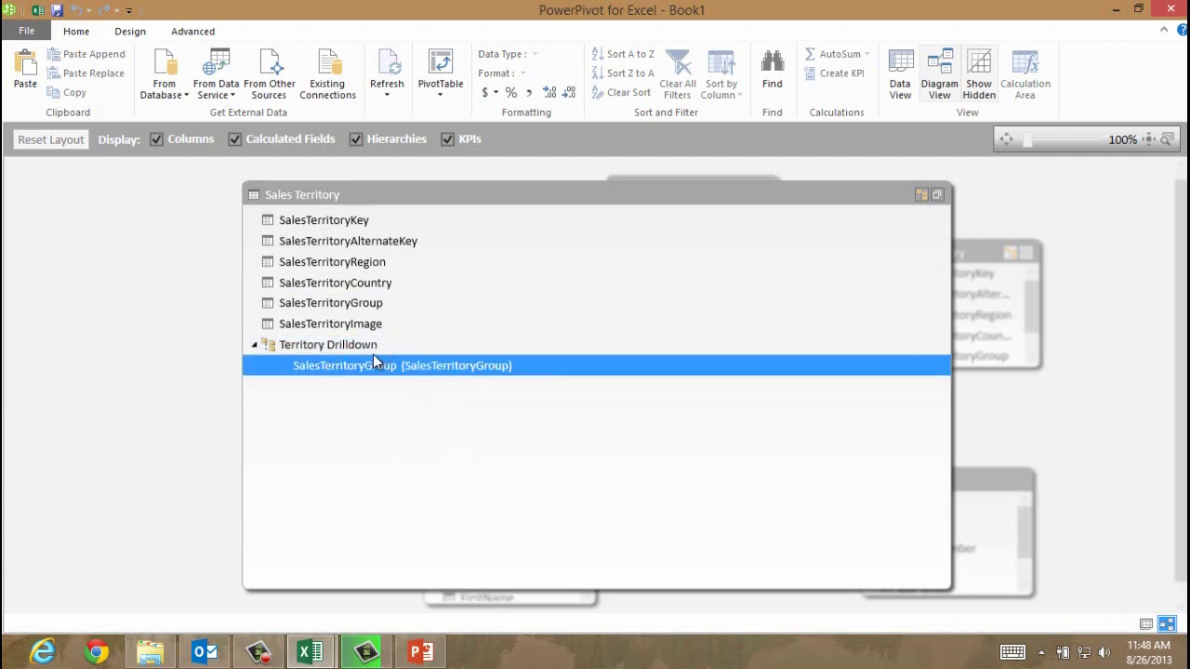
{"action": "left_click_drag", "start_coordinate": [340, 281], "coordinate": [371, 370]}
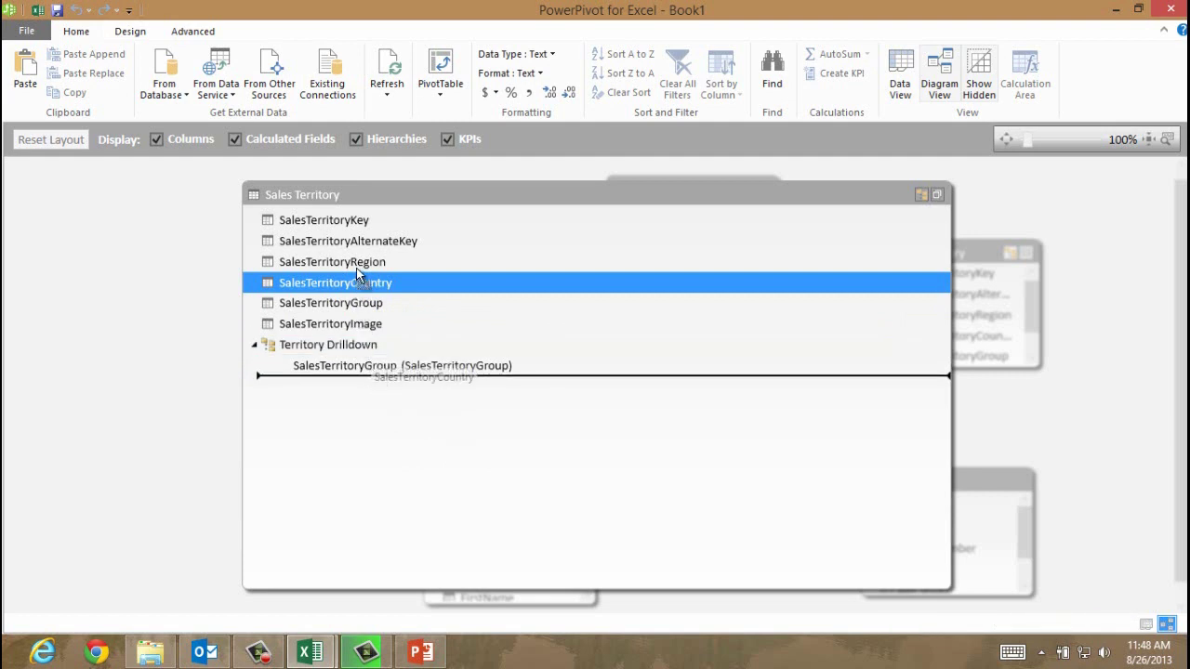
{"action": "left_click_drag", "start_coordinate": [361, 261], "coordinate": [357, 424]}
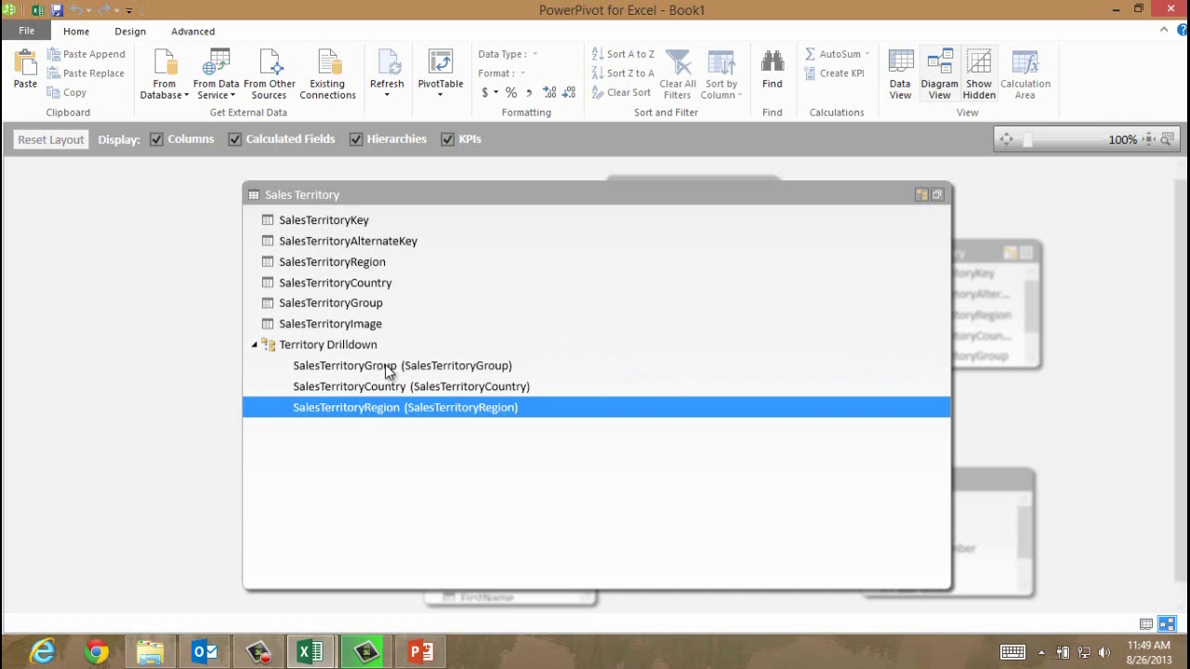
{"action": "left_click", "coordinate": [939, 195]}
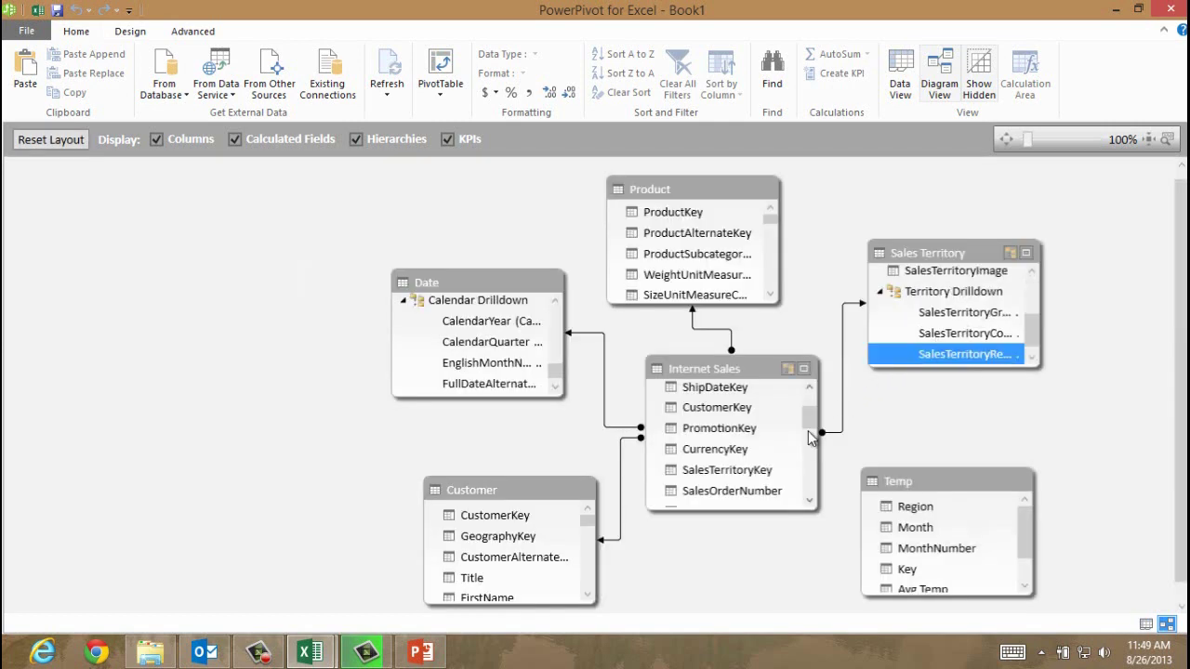
- Make the Internet Sales table taller so its key columns from ProductKey to SalesTerritoryKey fit in it
{"action": "left_click_drag", "start_coordinate": [786, 517], "coordinate": [783, 574]}
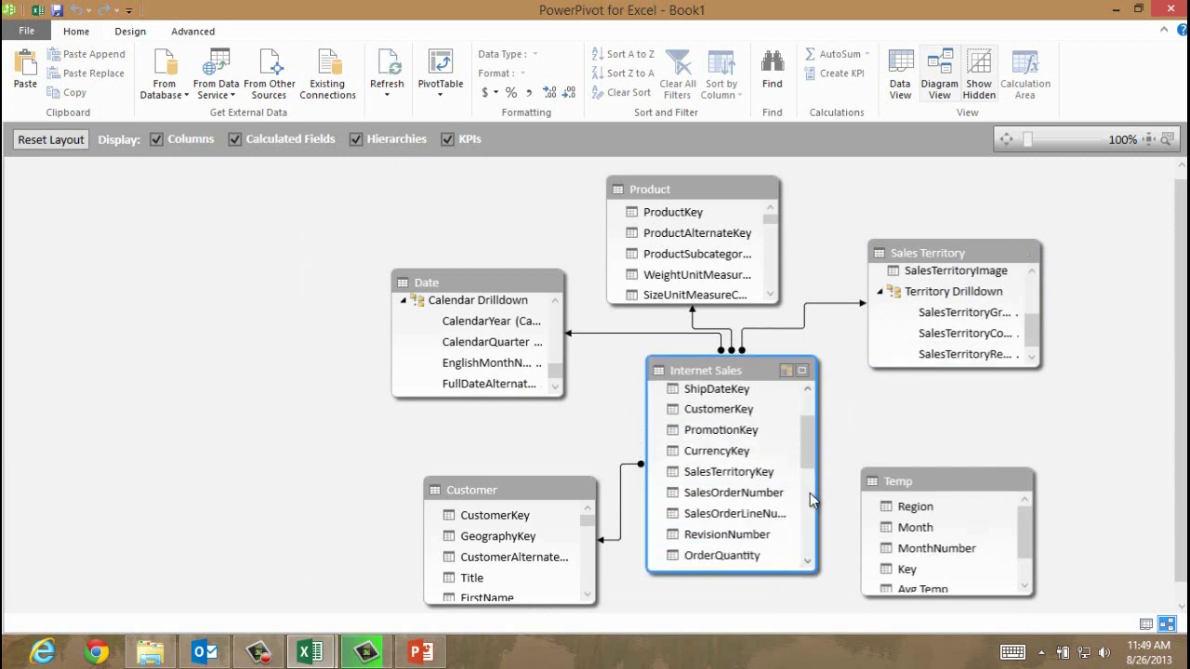
{"action": "left_click_drag", "start_coordinate": [811, 450], "coordinate": [811, 416]}
{"action": "left_click", "coordinate": [730, 398]}
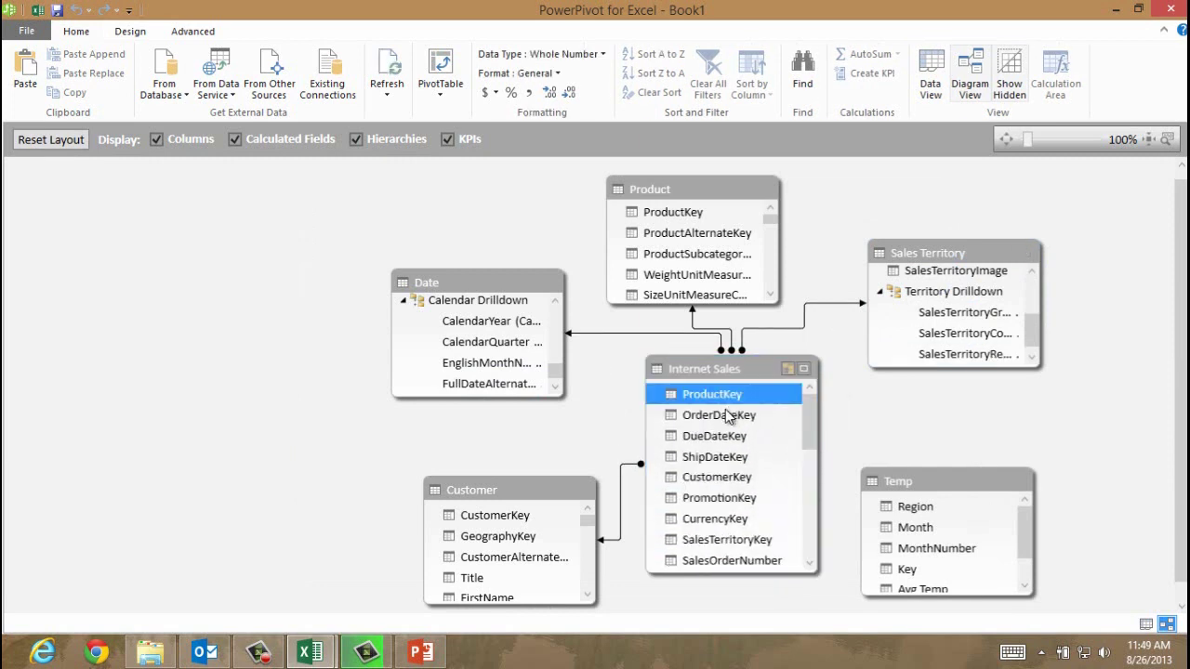
{"action": "left_click", "coordinate": [714, 418]}
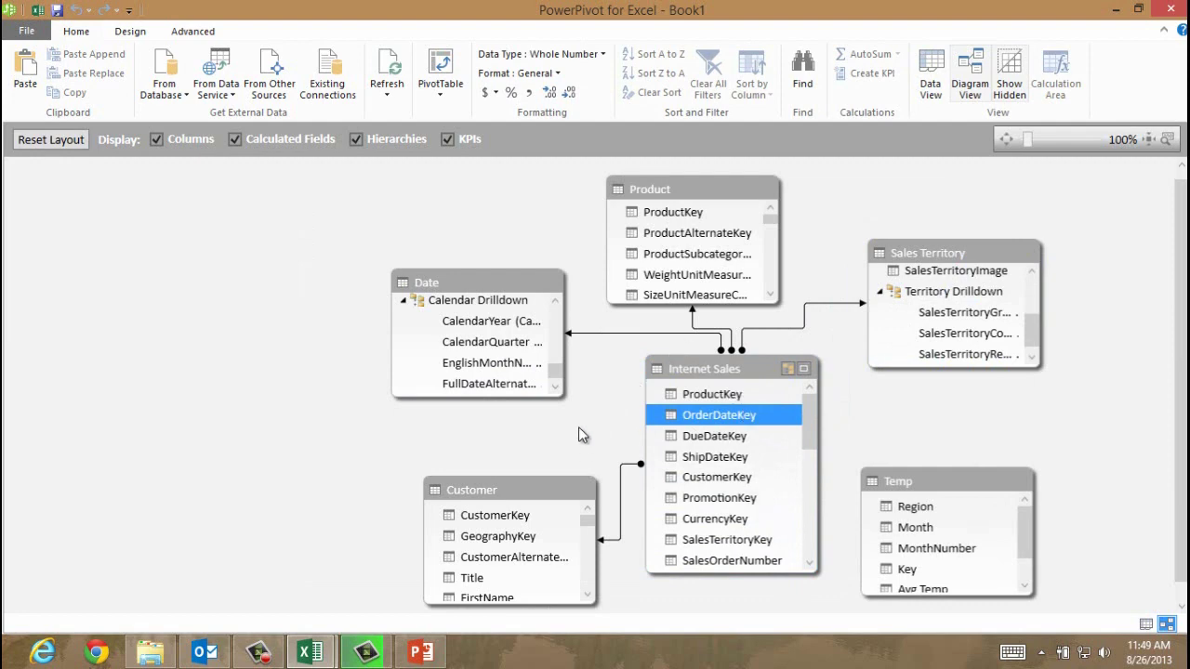
{"action": "scroll", "coordinate": [563, 326], "scroll_direction": "up", "scroll_amount": 3}
{"action": "scroll", "coordinate": [562, 325], "scroll_direction": "up", "scroll_amount": 3}
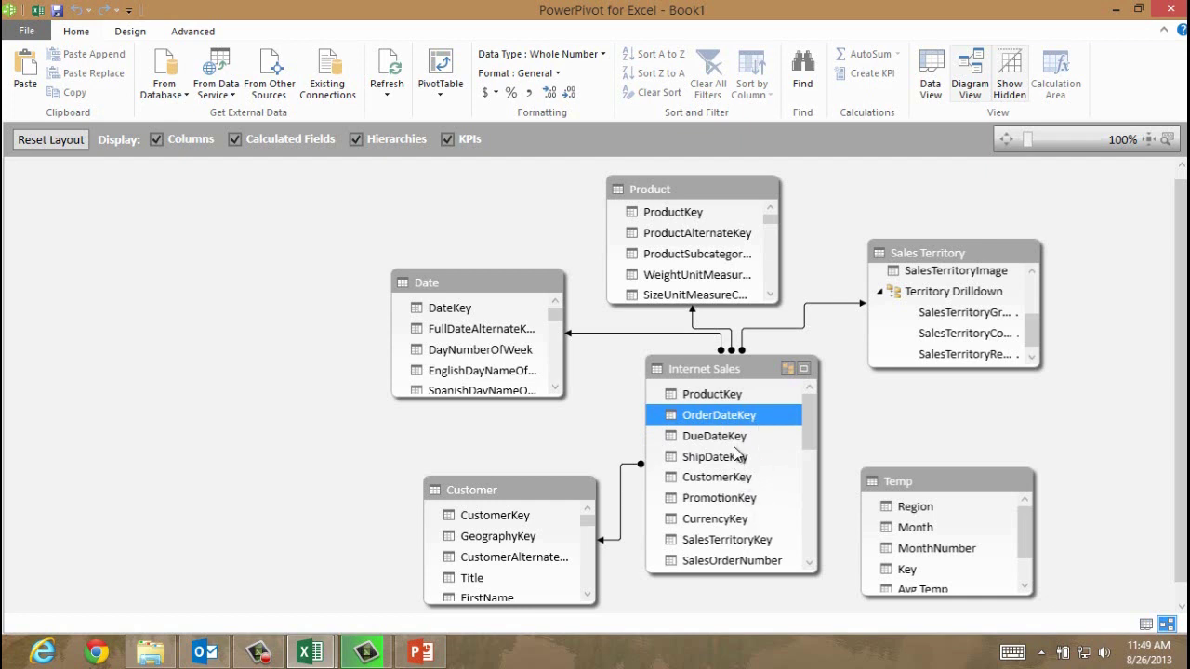
{"action": "left_click", "coordinate": [723, 398]}
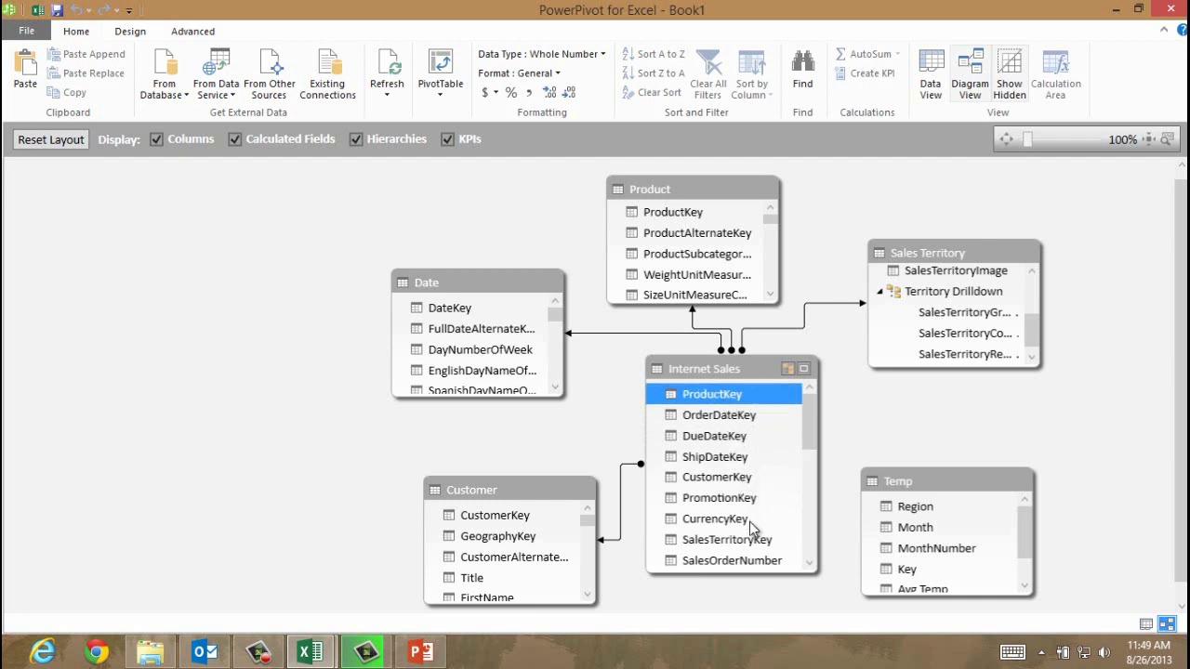
{"action": "key", "text": "Caps_Lock"}
{"action": "key", "text": "Caps_Lock"}
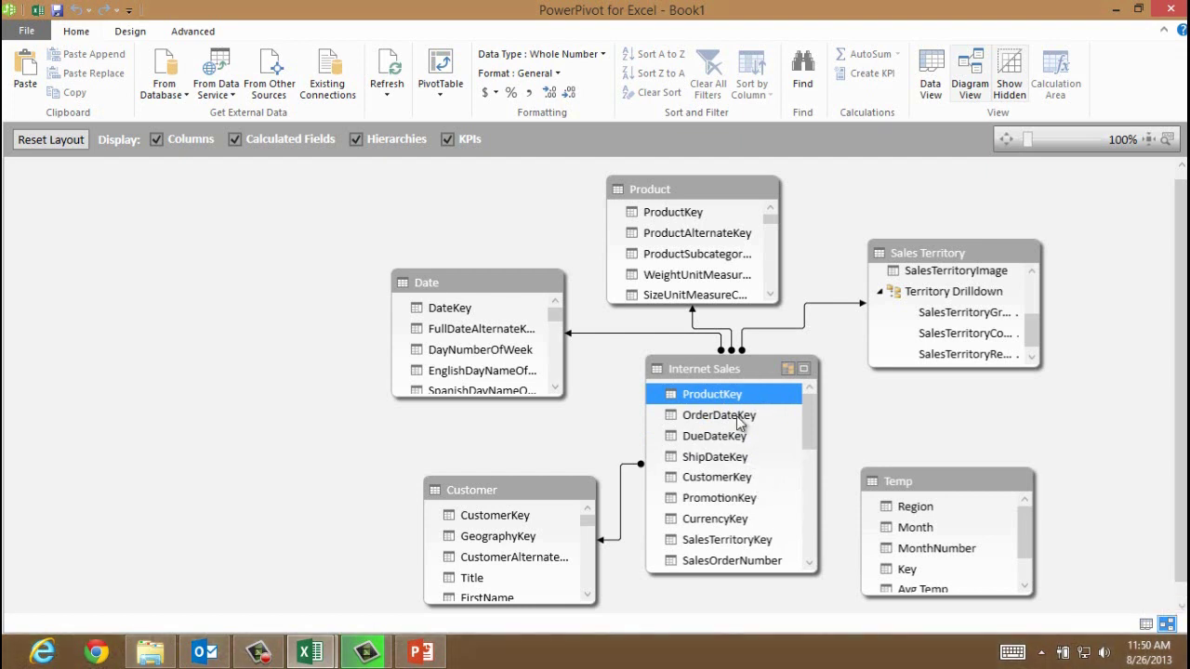
{"action": "left_click", "coordinate": [728, 484]}
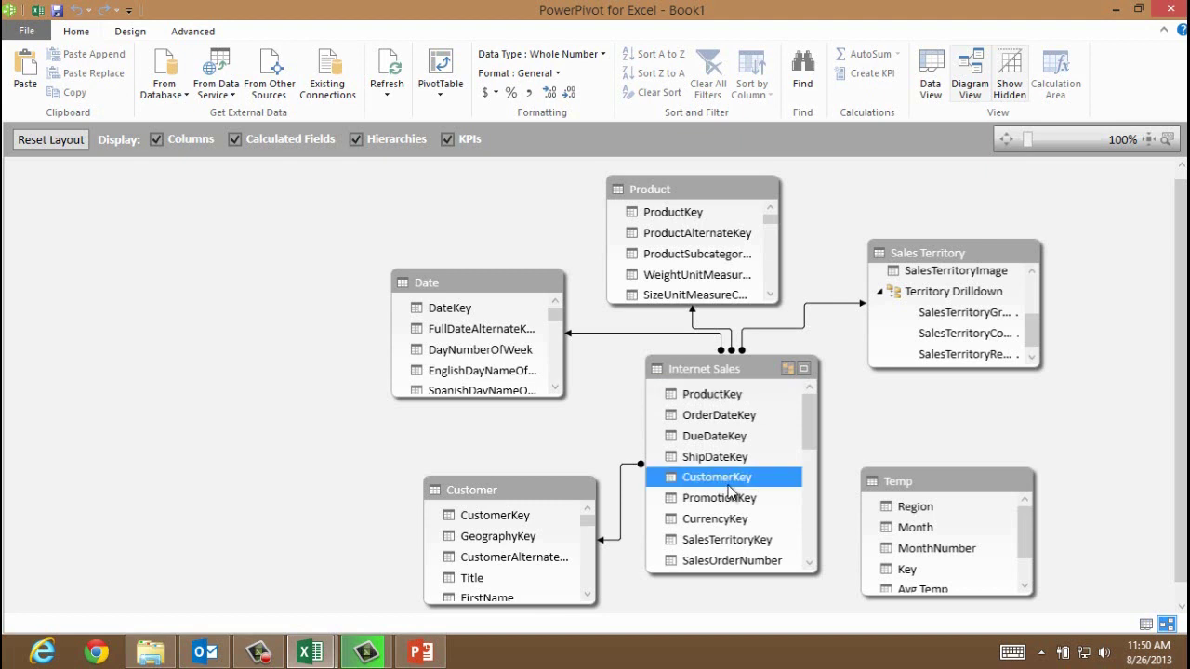
{"action": "left_click", "coordinate": [746, 398]}
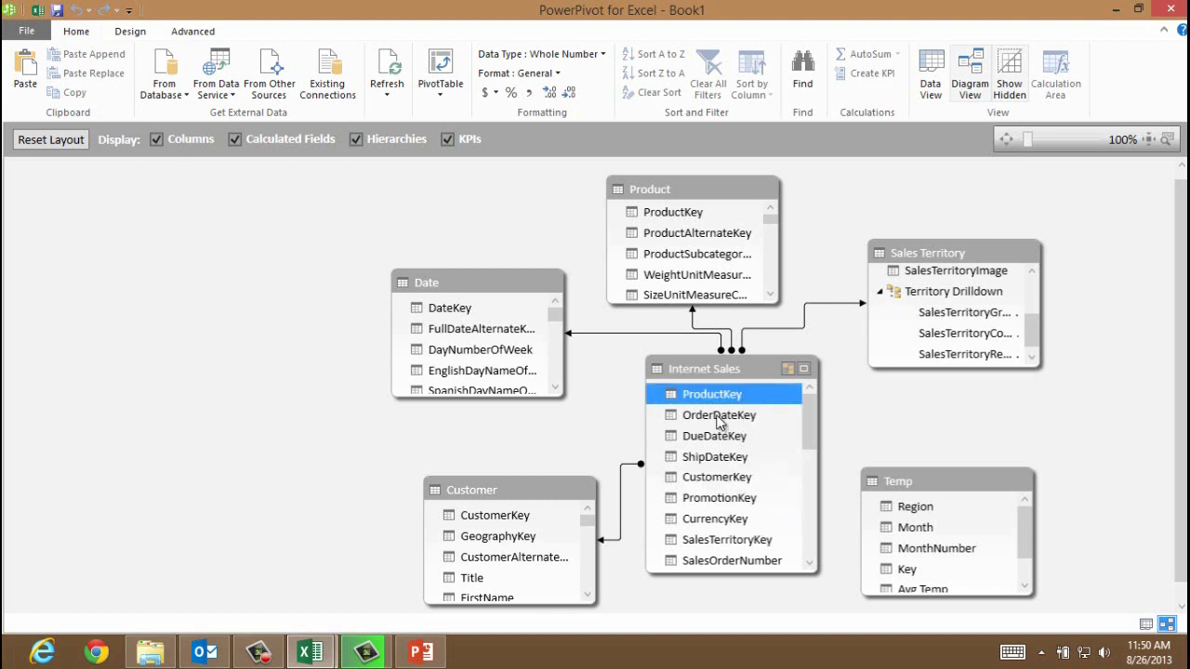
{"action": "left_click", "coordinate": [741, 523], "text": "shift"}
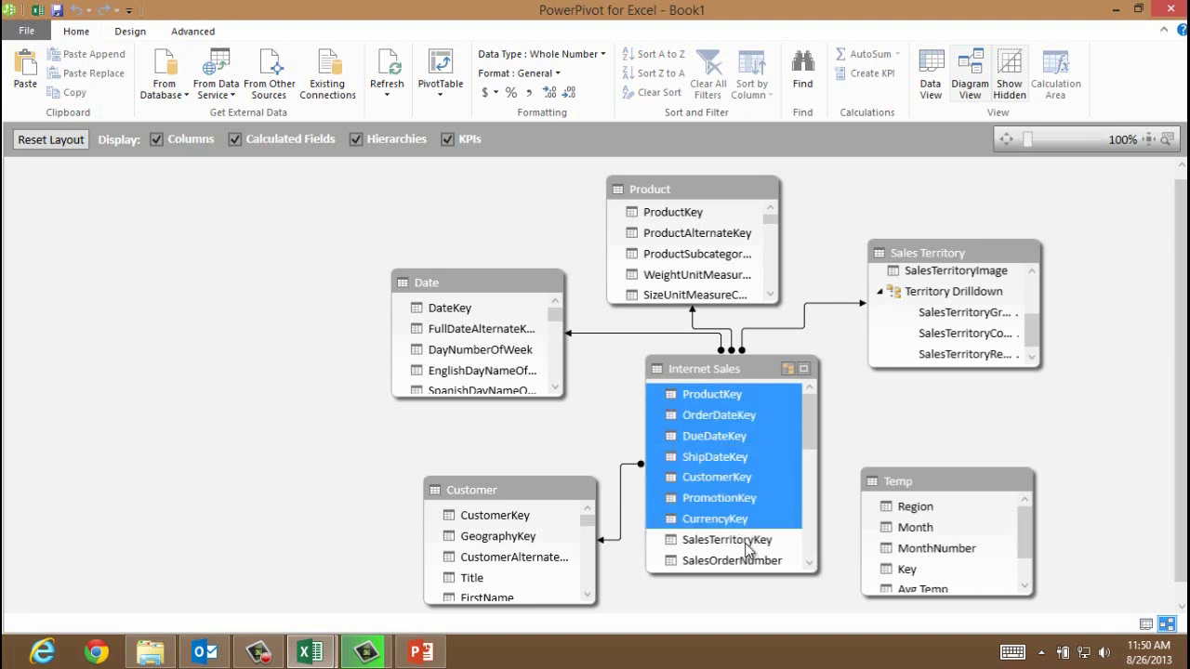
{"action": "left_click", "coordinate": [744, 541], "text": "shift"}
{"action": "left_click", "coordinate": [465, 315]}
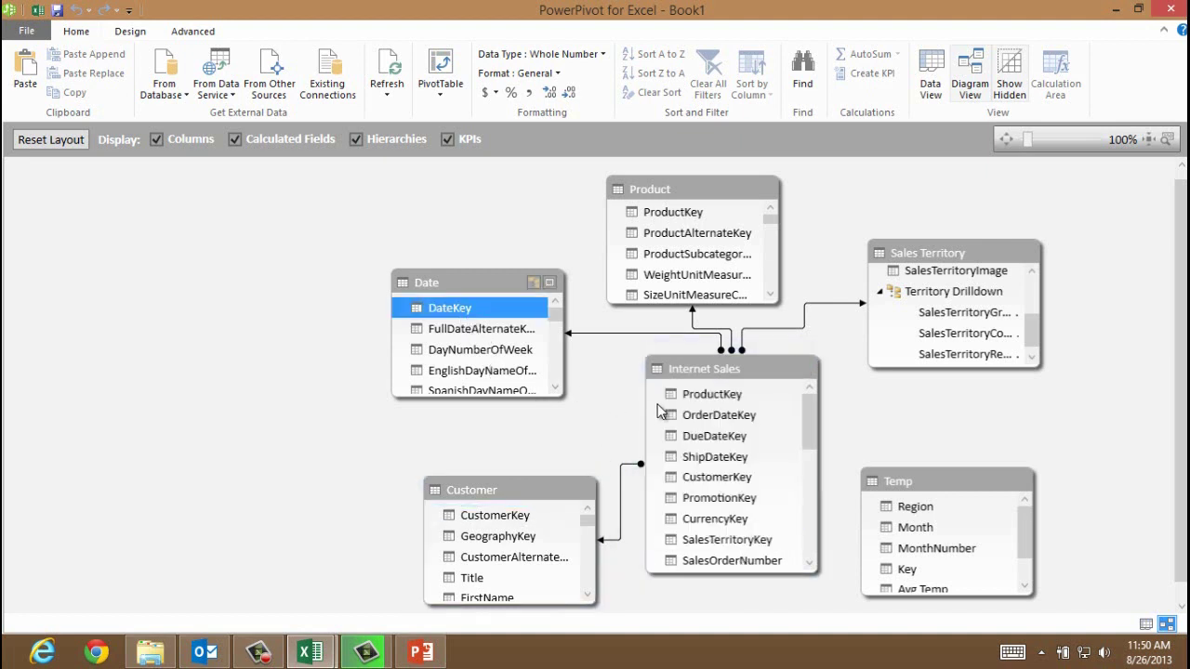
- Hide ProductKey through SalesTerritoryKey in Internet Sales, plus DateKey, ProductKey, SalesTerritoryKey and CustomerKey in their lookup tables, from client tools
{"action": "left_click", "coordinate": [714, 400]}
{"action": "left_click", "coordinate": [749, 539], "text": "shift"}
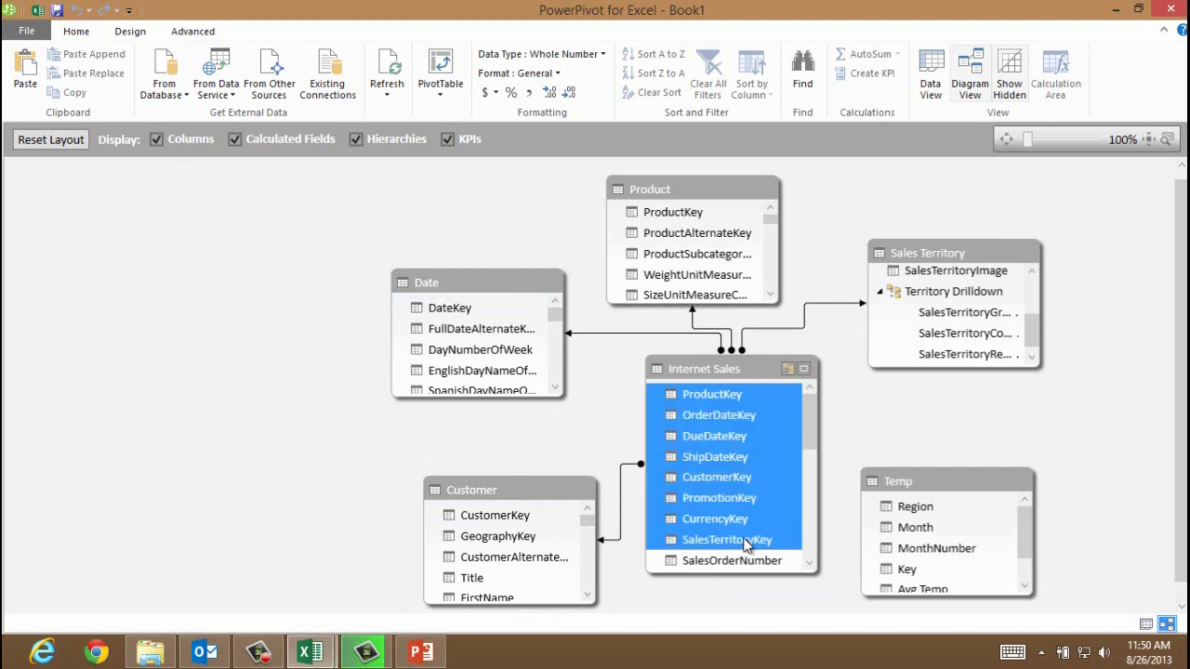
{"action": "left_click", "coordinate": [456, 310], "text": "ctrl"}
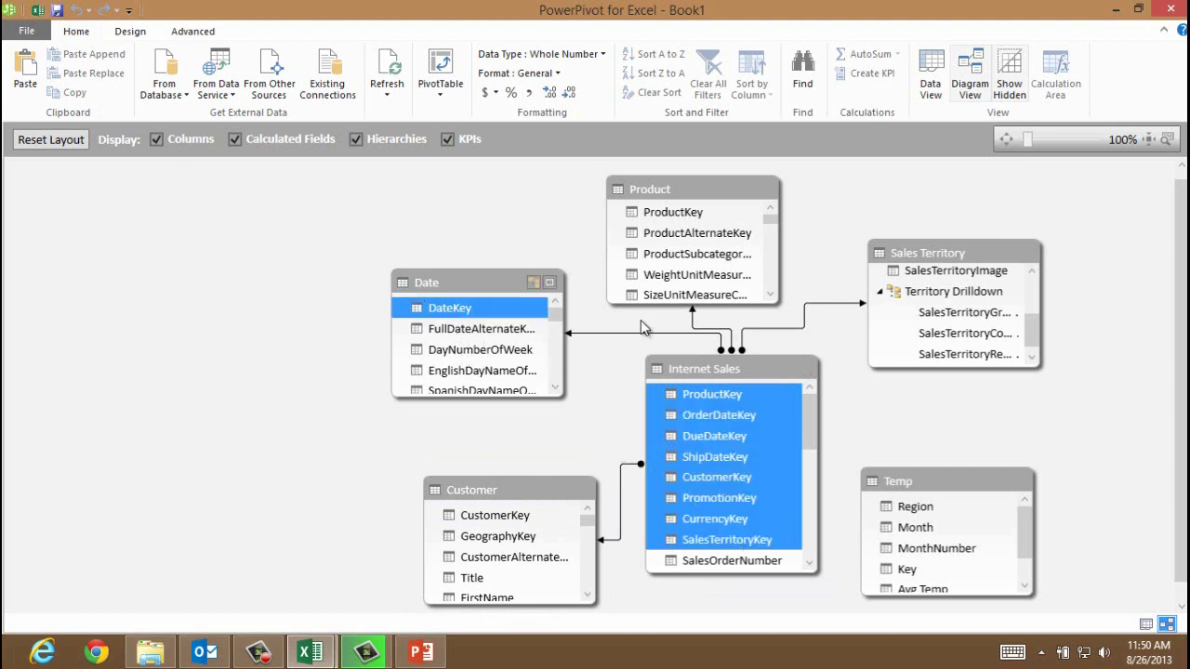
{"action": "left_click", "coordinate": [679, 212], "text": "ctrl"}
{"action": "left_click_drag", "start_coordinate": [1031, 317], "coordinate": [1028, 264]}
{"action": "left_click", "coordinate": [976, 280], "text": "ctrl"}
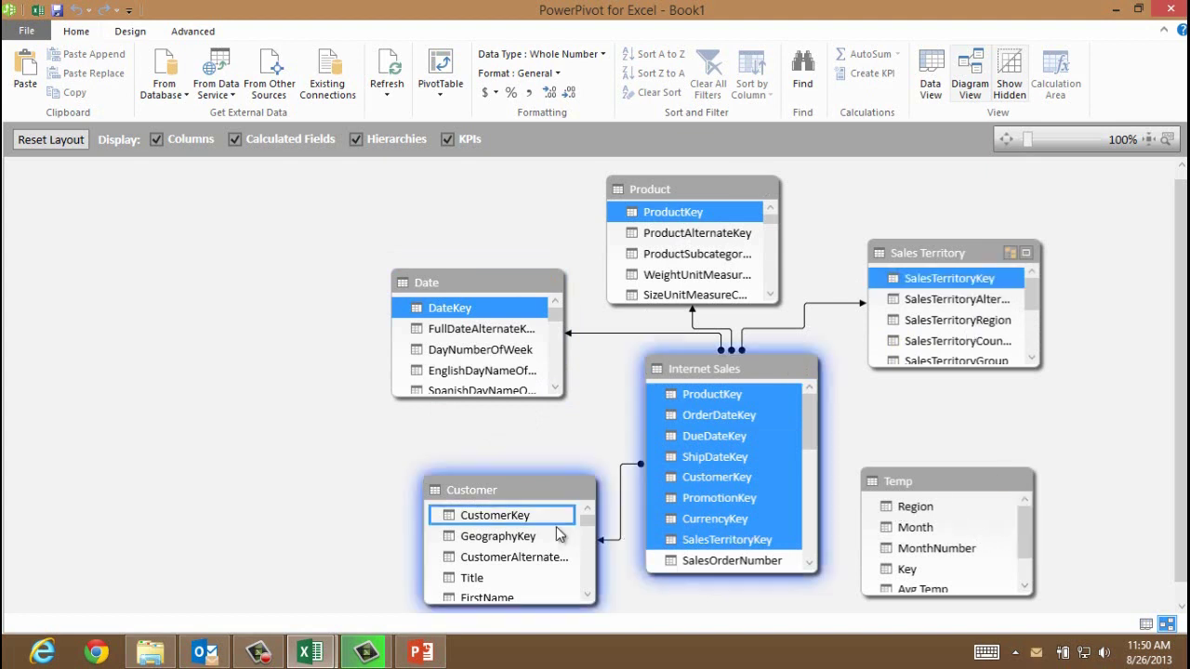
{"action": "left_click", "coordinate": [520, 517], "text": "ctrl"}
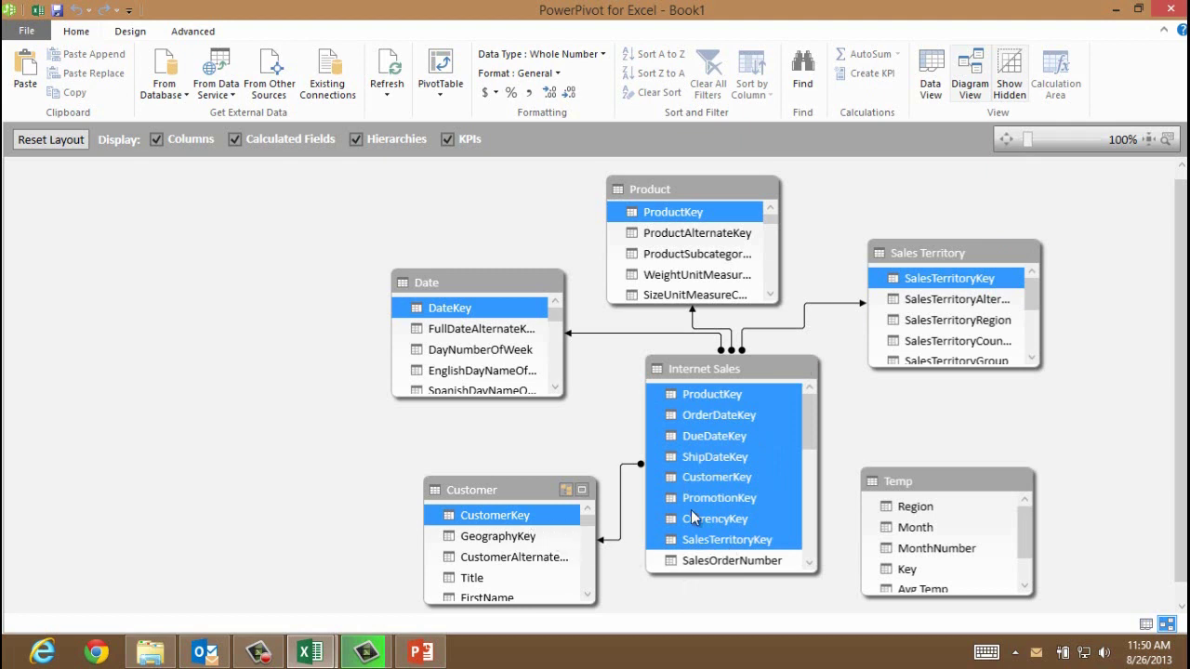
{"action": "right_click", "coordinate": [699, 415]}
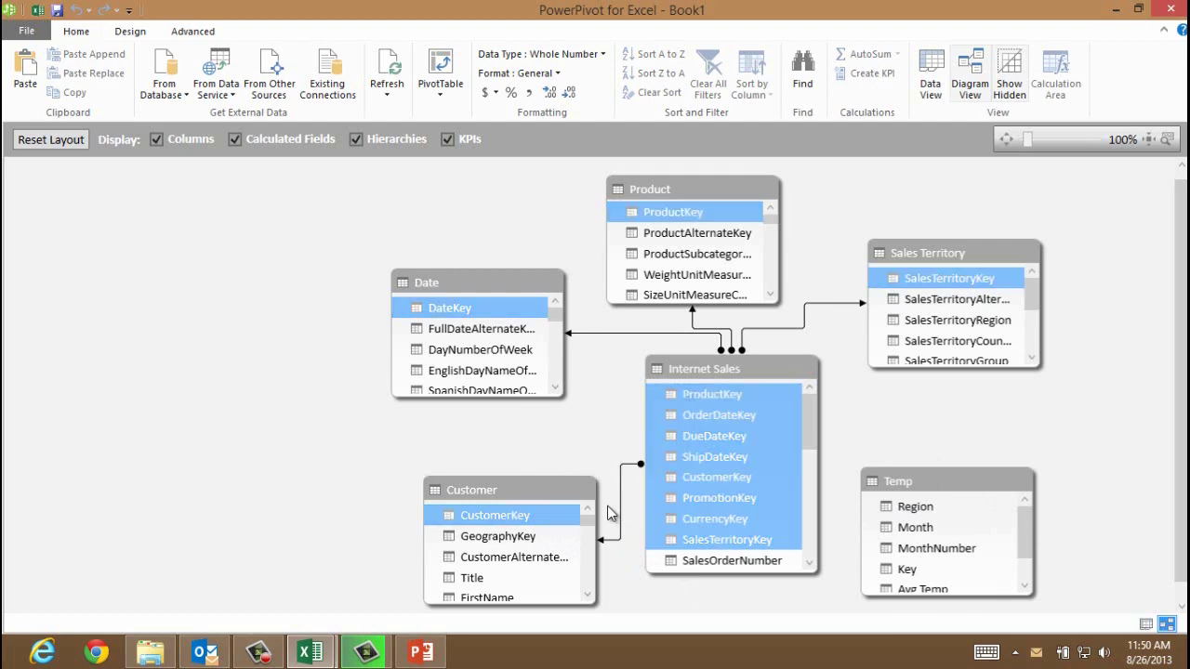
{"action": "left_click", "coordinate": [768, 561]}
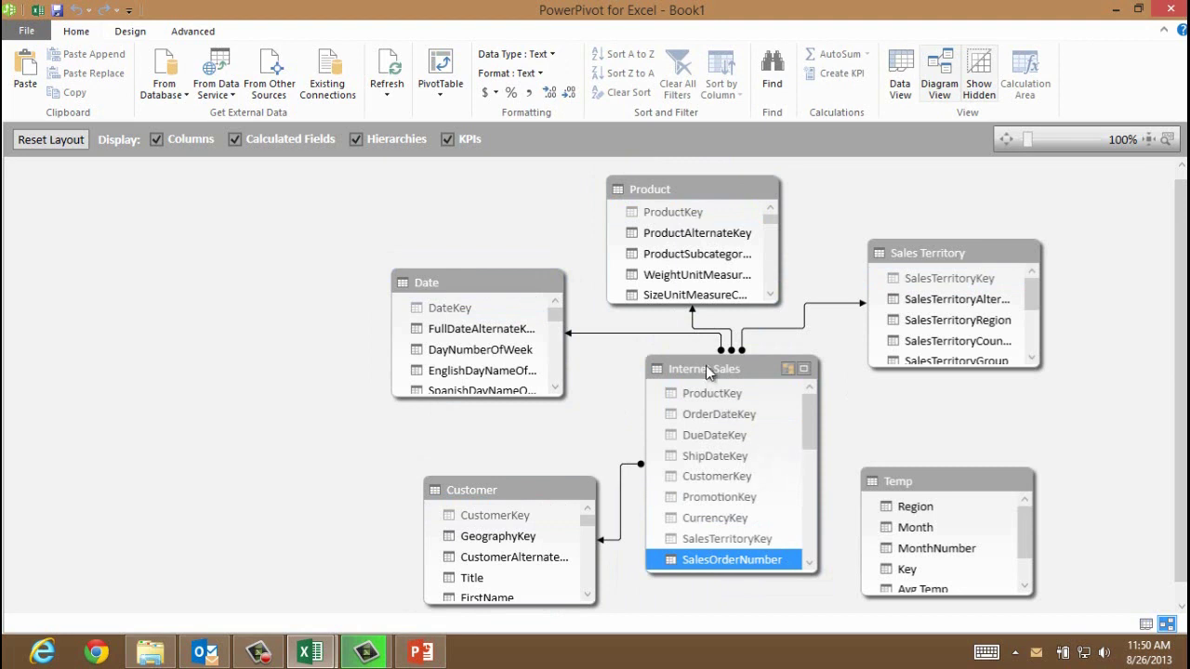
{"action": "left_click", "coordinate": [672, 217]}
{"action": "left_click", "coordinate": [689, 240]}
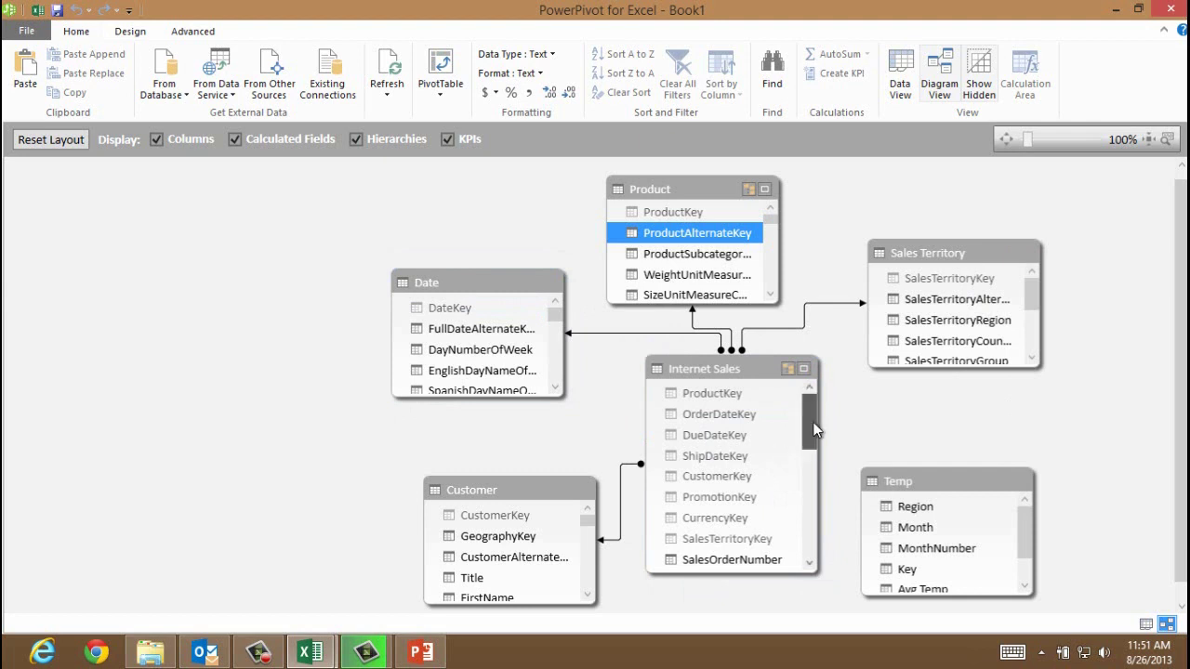
{"action": "left_click_drag", "start_coordinate": [811, 420], "coordinate": [814, 432]}
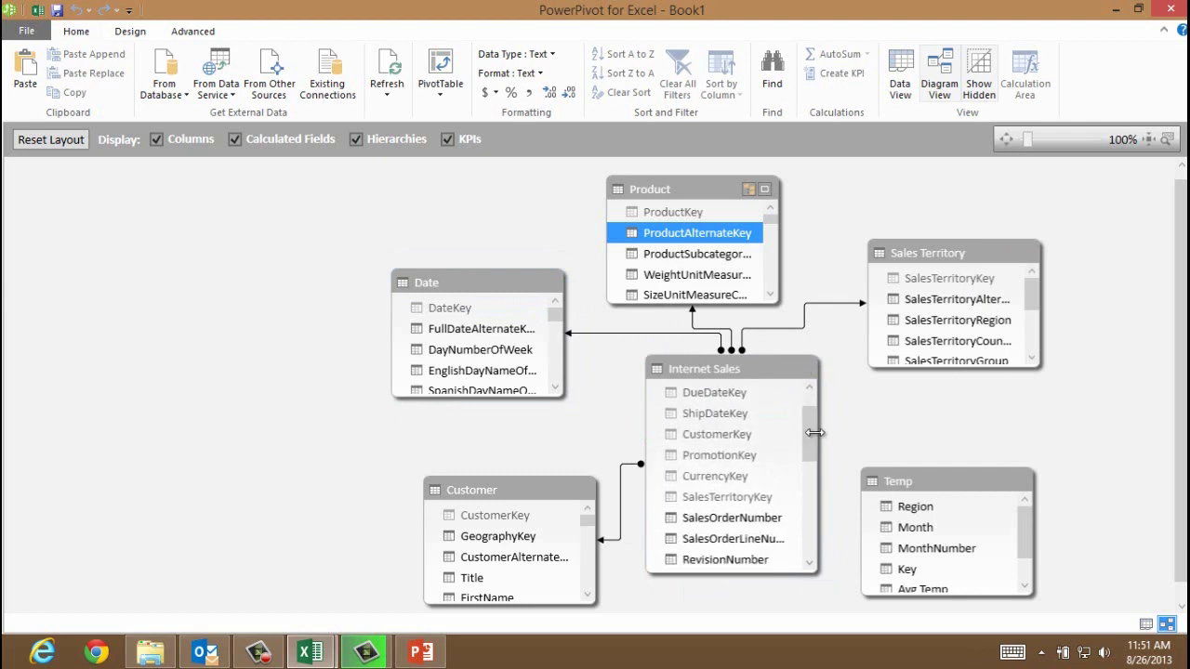
{"action": "left_click_drag", "start_coordinate": [811, 444], "coordinate": [707, 441]}
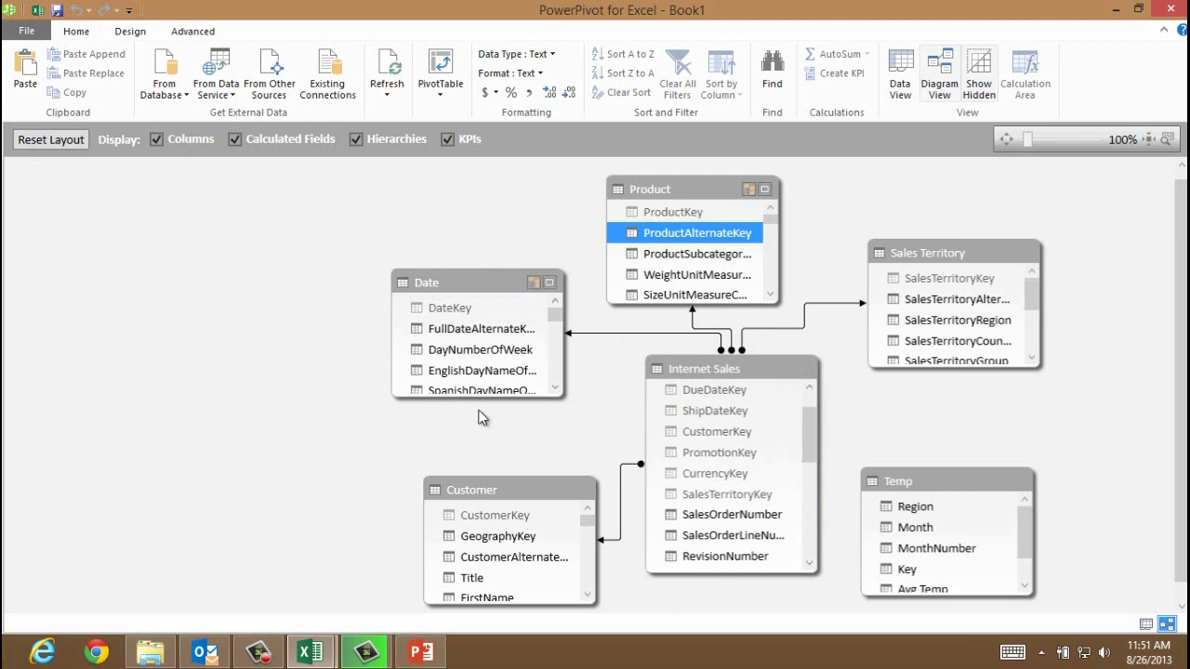
{"action": "right_click", "coordinate": [666, 239]}
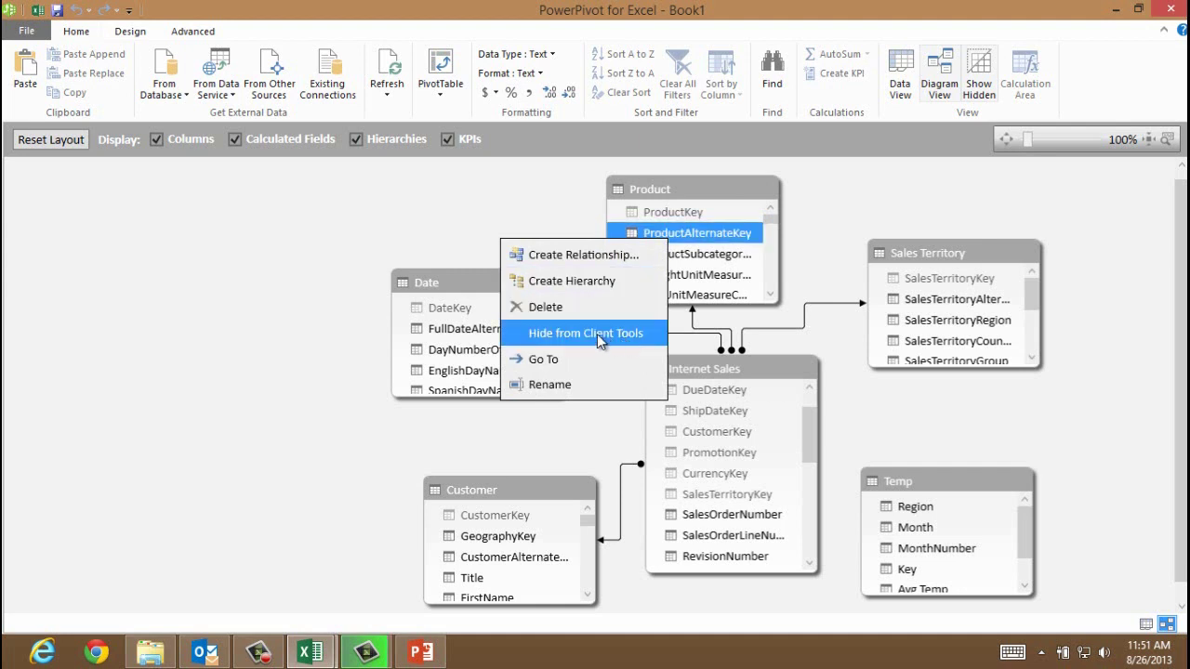
{"action": "left_click", "coordinate": [815, 260]}
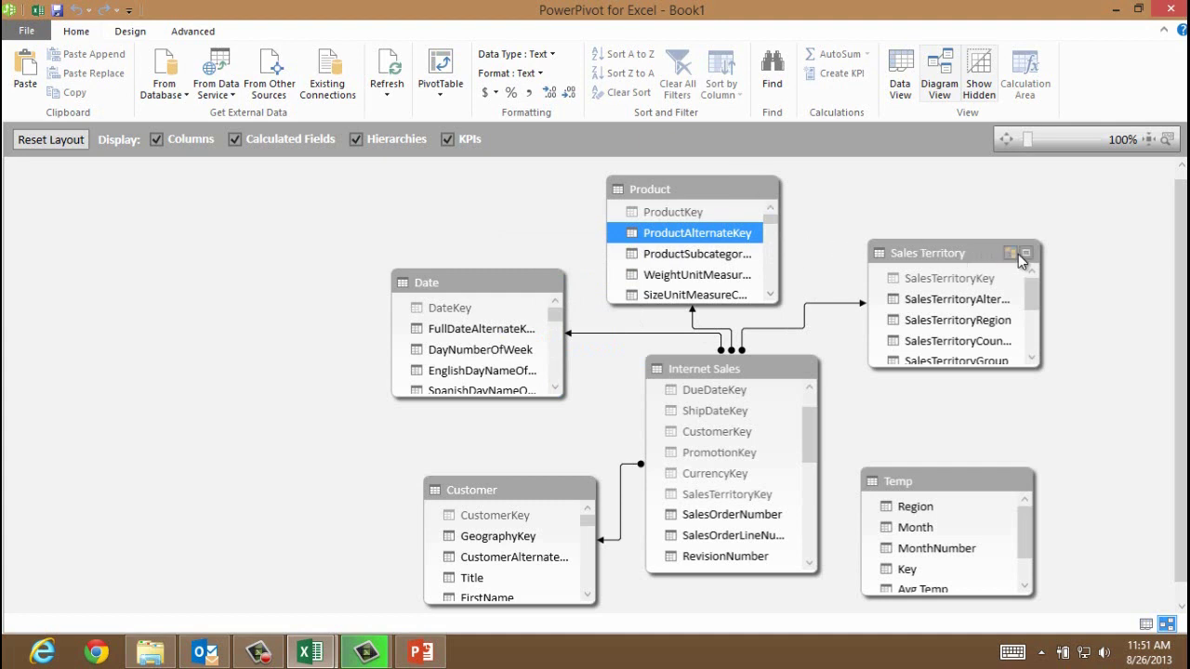
- Maximize the Sales Territory table and hide its SalesTerritoryAlternateKey column from client tools
{"action": "left_click", "coordinate": [1027, 253]}
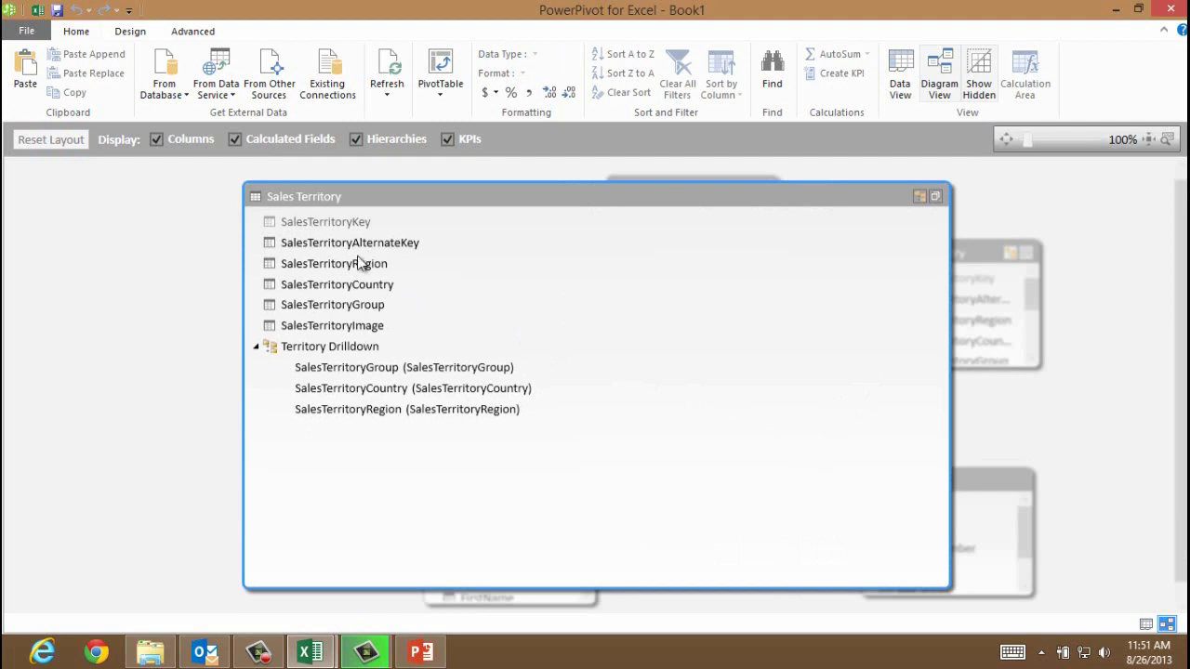
{"action": "left_click", "coordinate": [279, 241]}
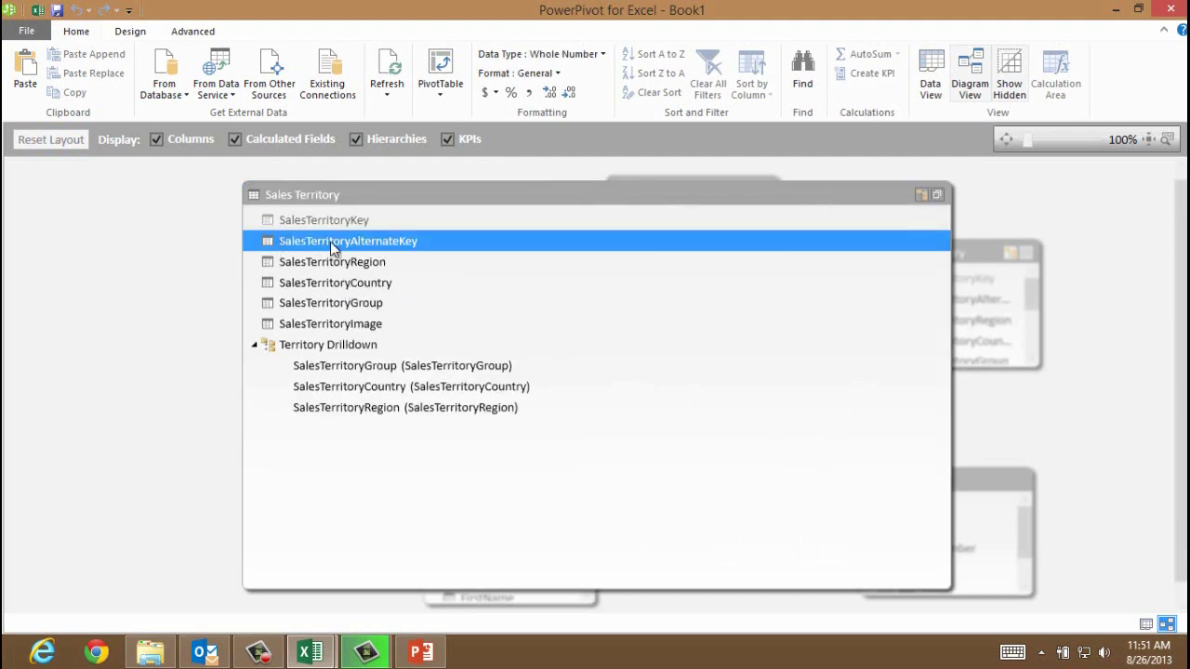
{"action": "right_click", "coordinate": [331, 245]}
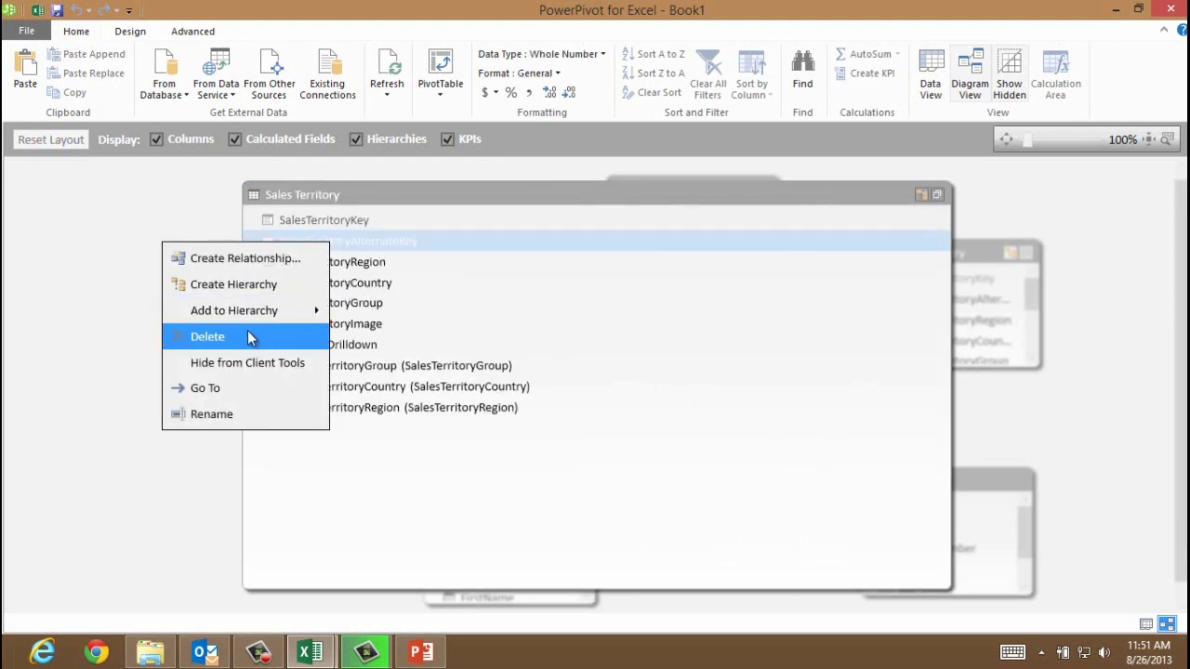
{"action": "left_click", "coordinate": [412, 527]}
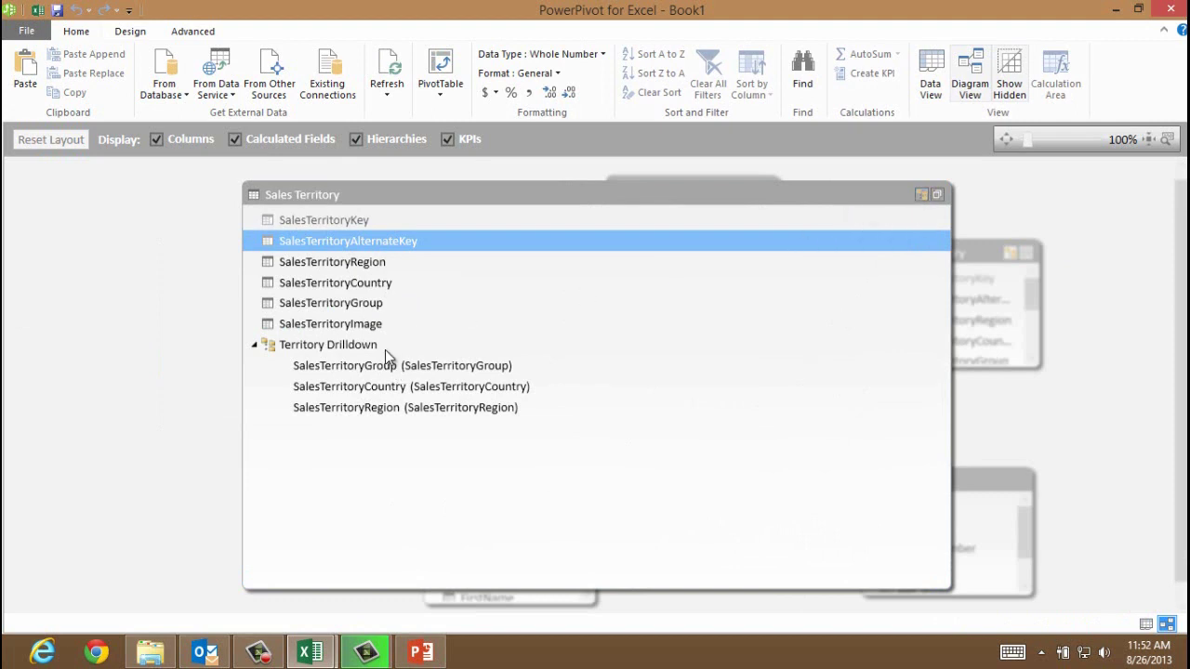
{"action": "left_click", "coordinate": [532, 447]}
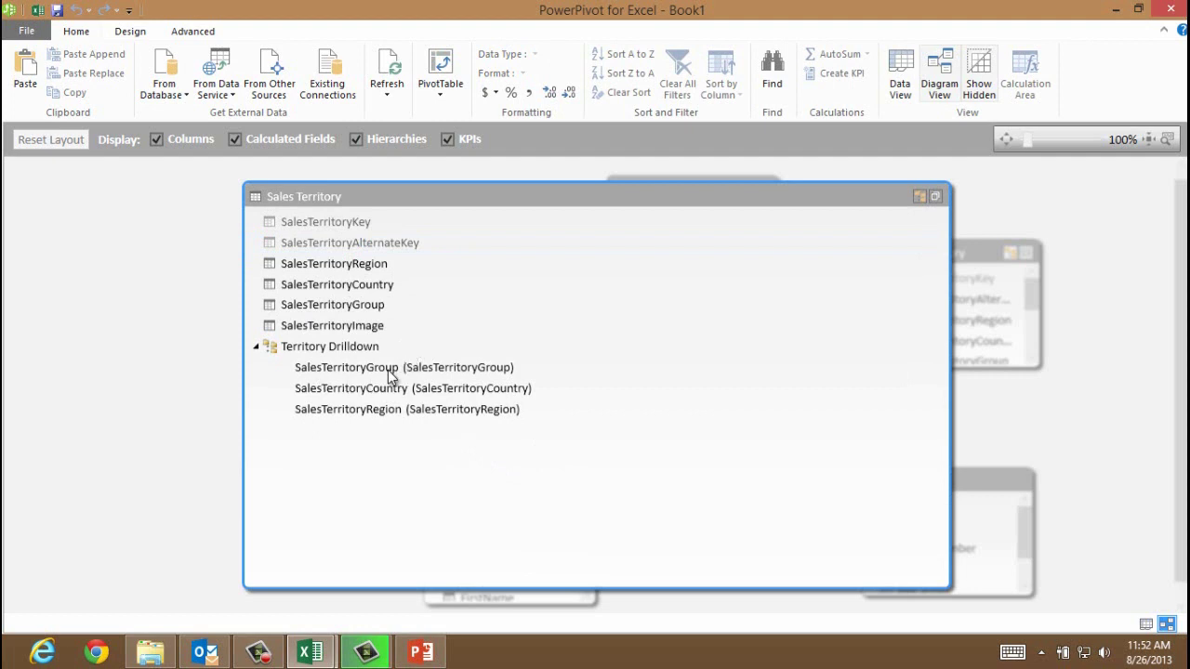
- Rename the SalesTerritoryRegion column of the Sales Territory table as Region
{"action": "right_click", "coordinate": [352, 272]}
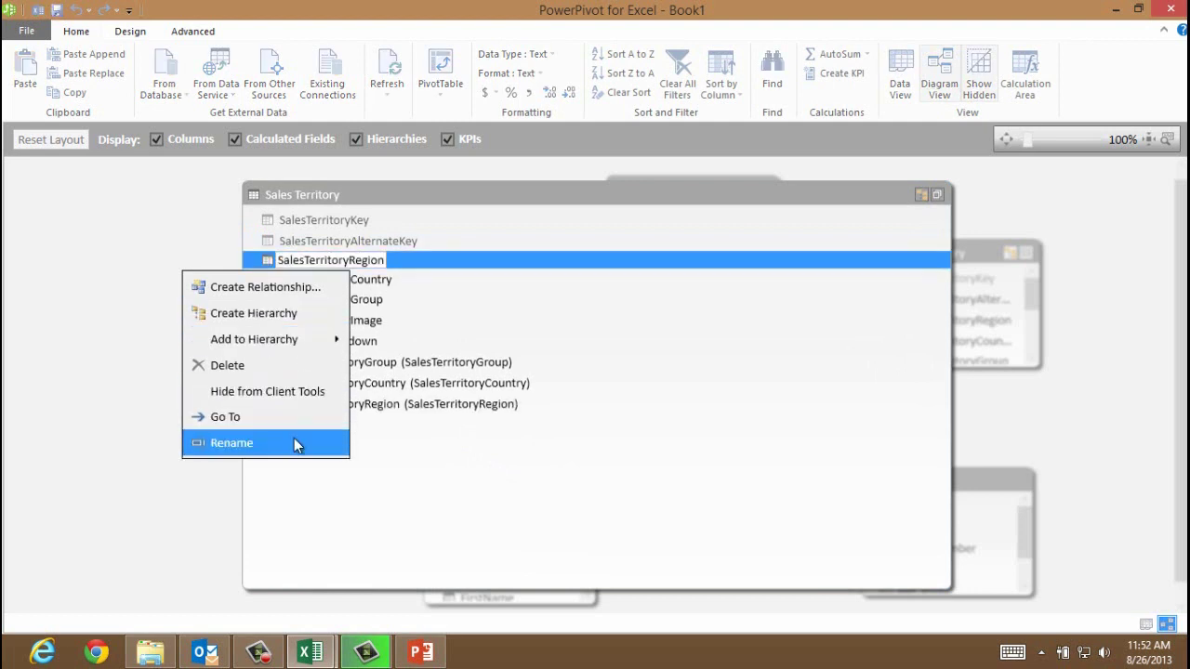
{"action": "left_click", "coordinate": [294, 444]}
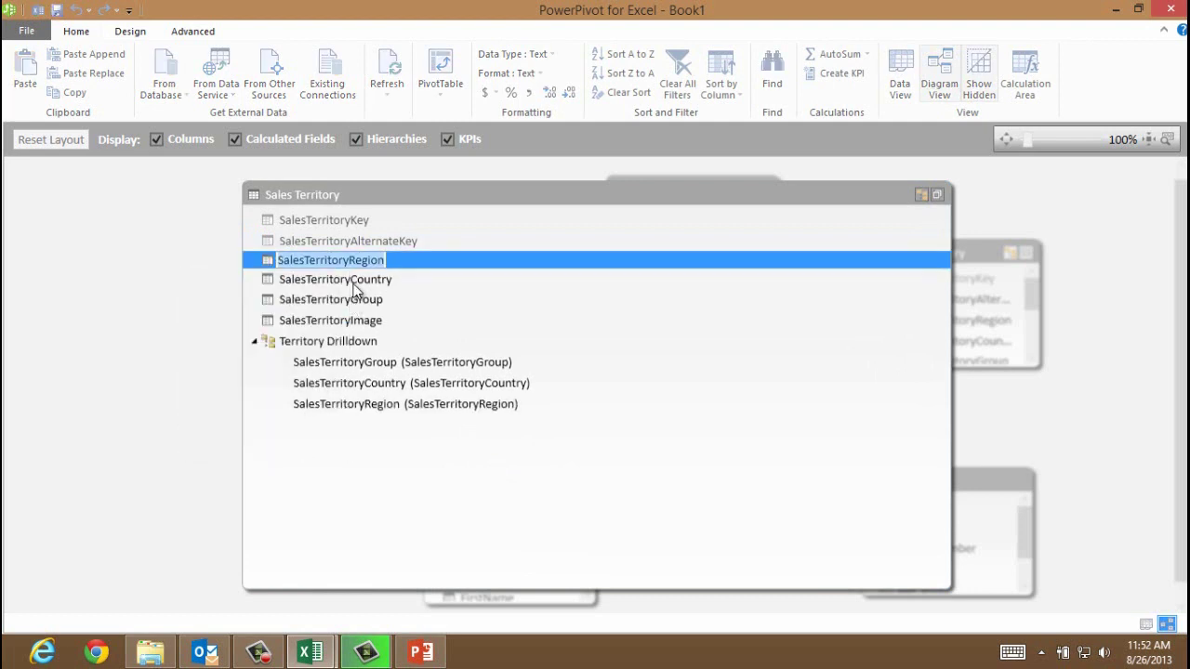
{"action": "left_click_drag", "start_coordinate": [349, 261], "coordinate": [49, 240]}
{"action": "key", "text": "Delete"}
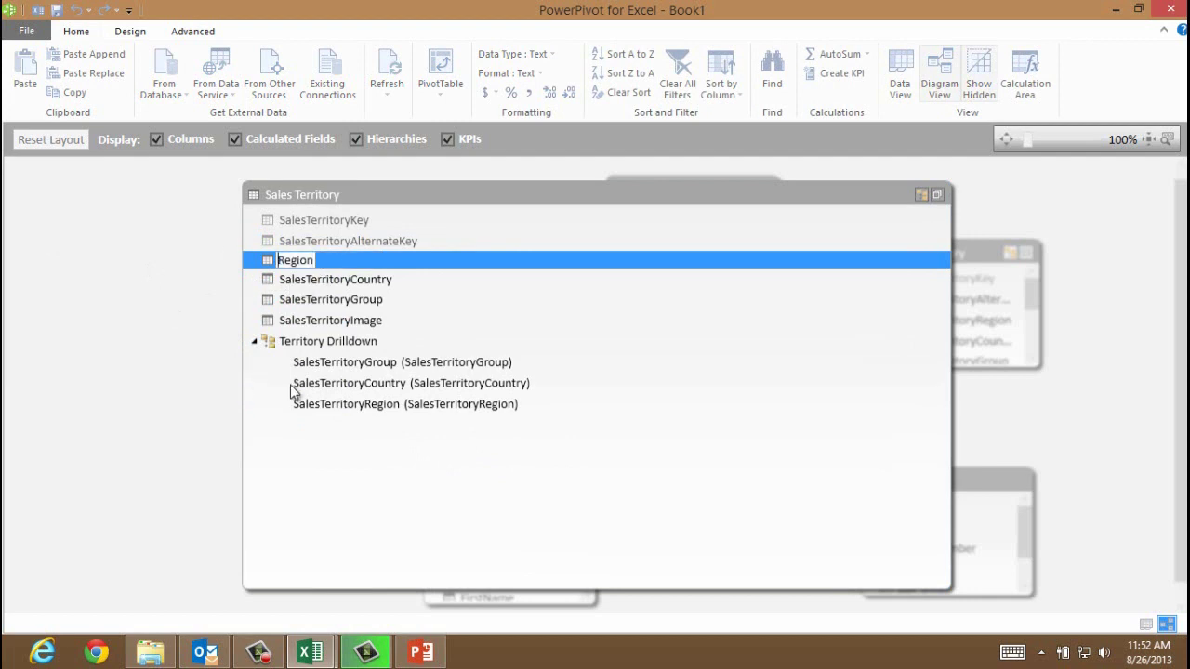
{"action": "left_click", "coordinate": [358, 279]}
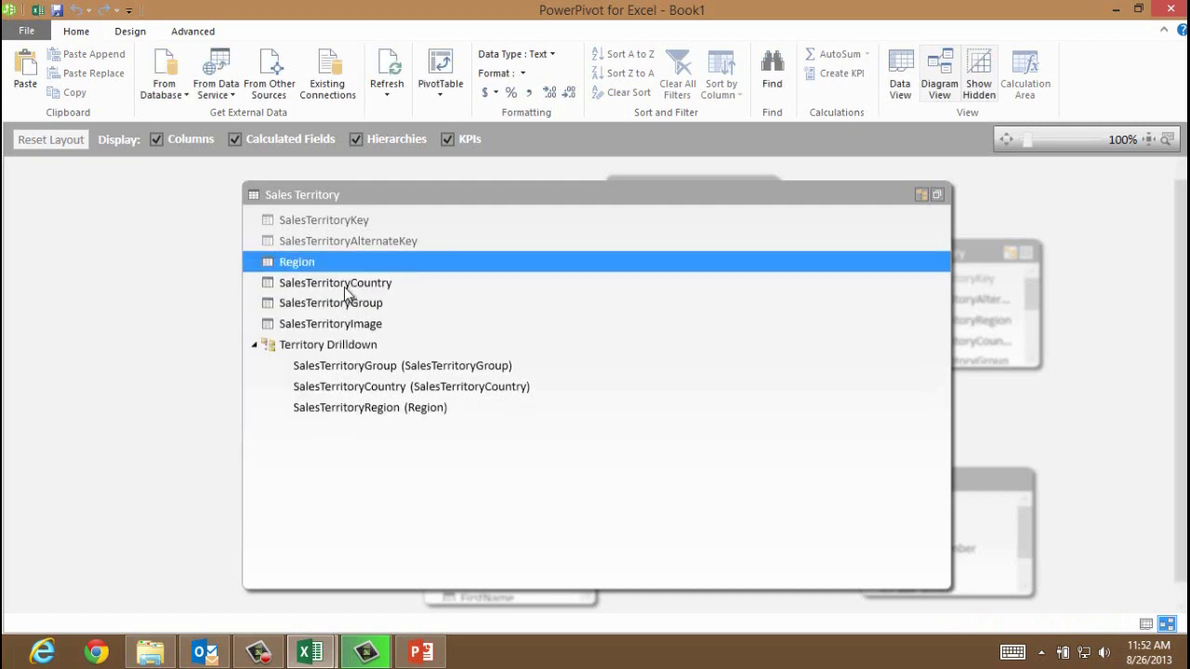
- Rename the SalesTerritoryCountry column of the Sales Territory table as Country
{"action": "right_click", "coordinate": [343, 277]}
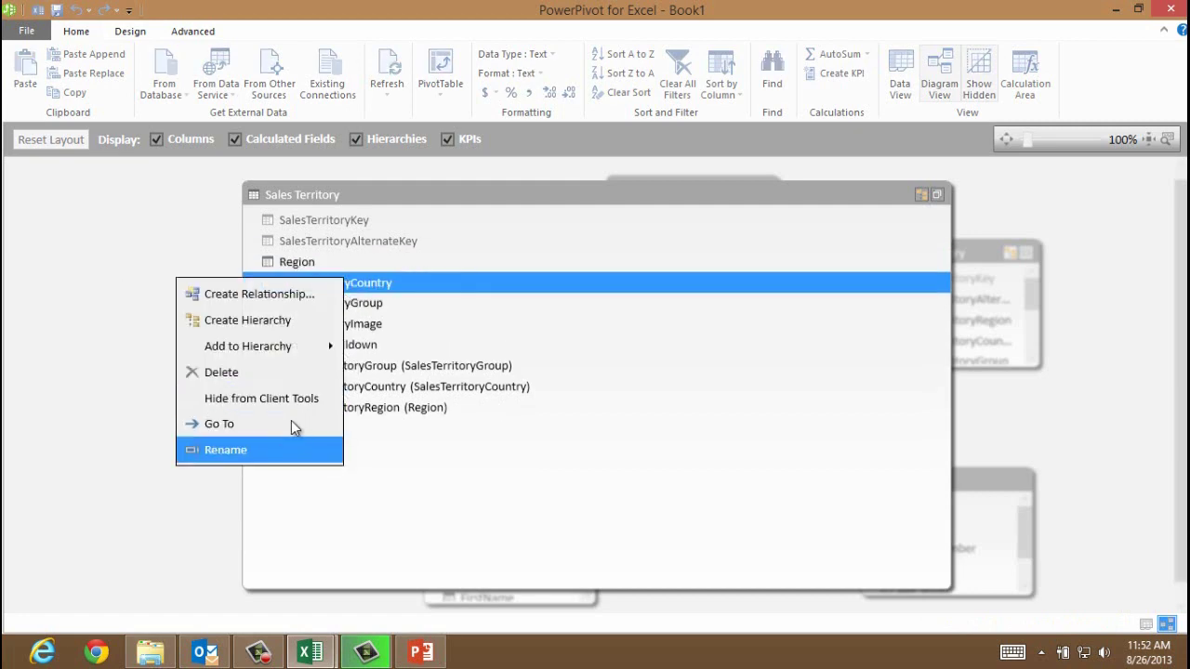
{"action": "left_click", "coordinate": [279, 449]}
{"action": "left_click_drag", "start_coordinate": [349, 281], "coordinate": [216, 291]}
{"action": "key", "text": "BackSpace"}
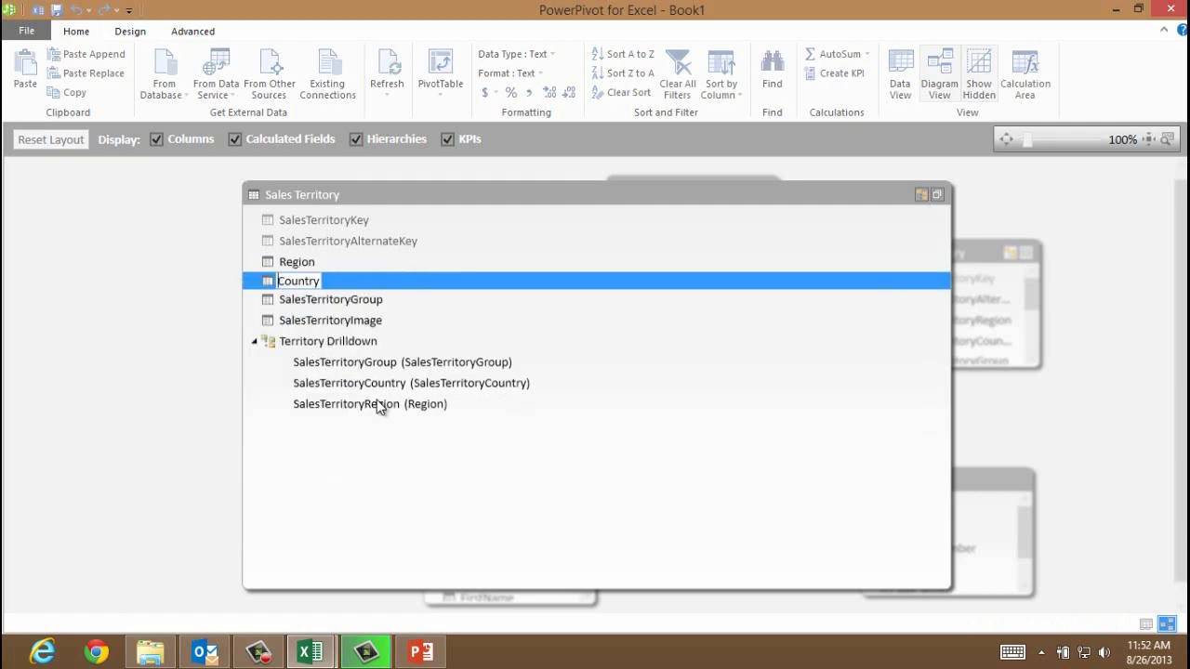
{"action": "left_click", "coordinate": [380, 406]}
- Rename the SalesTerritoryGroup column of the Sales Territory table as Group
{"action": "right_click", "coordinate": [359, 304]}
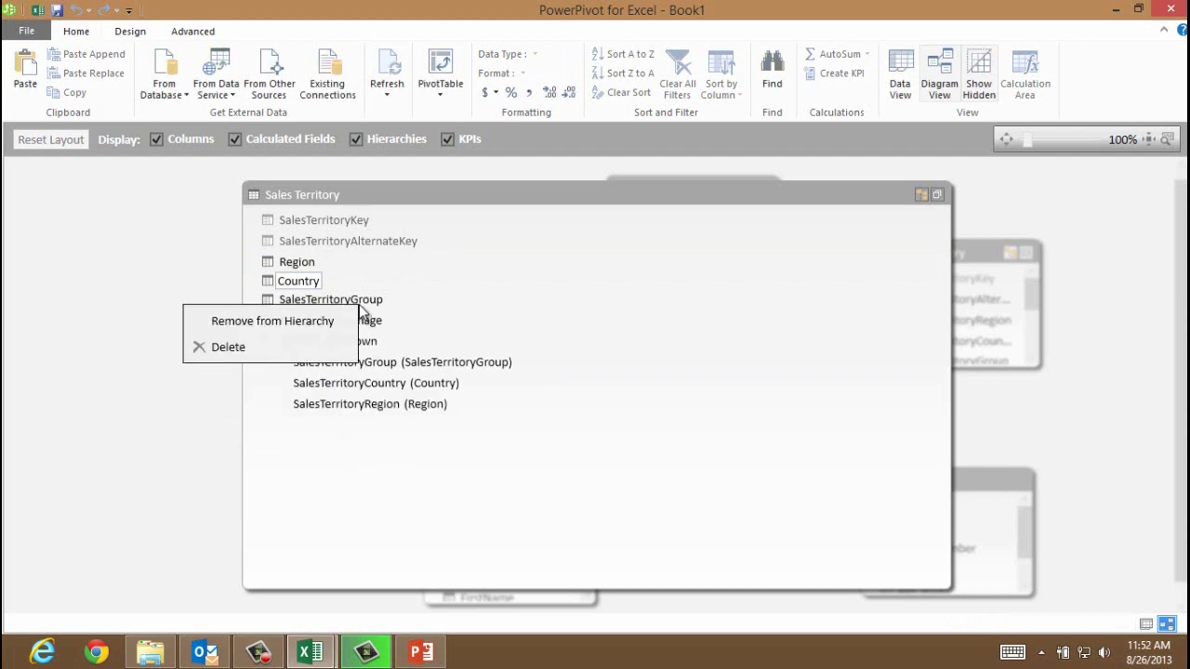
{"action": "right_click", "coordinate": [359, 304]}
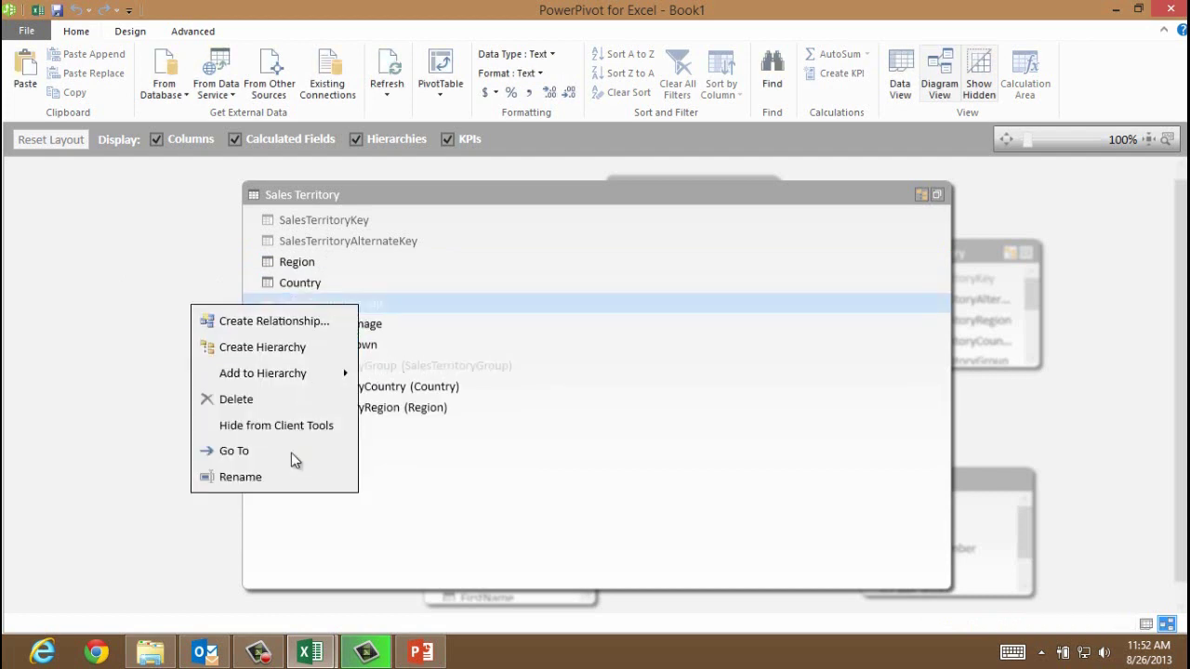
{"action": "left_click", "coordinate": [287, 476]}
{"action": "left_click_drag", "start_coordinate": [349, 302], "coordinate": [230, 307]}
{"action": "key", "text": "BackSpace"}
{"action": "left_click", "coordinate": [347, 415]}
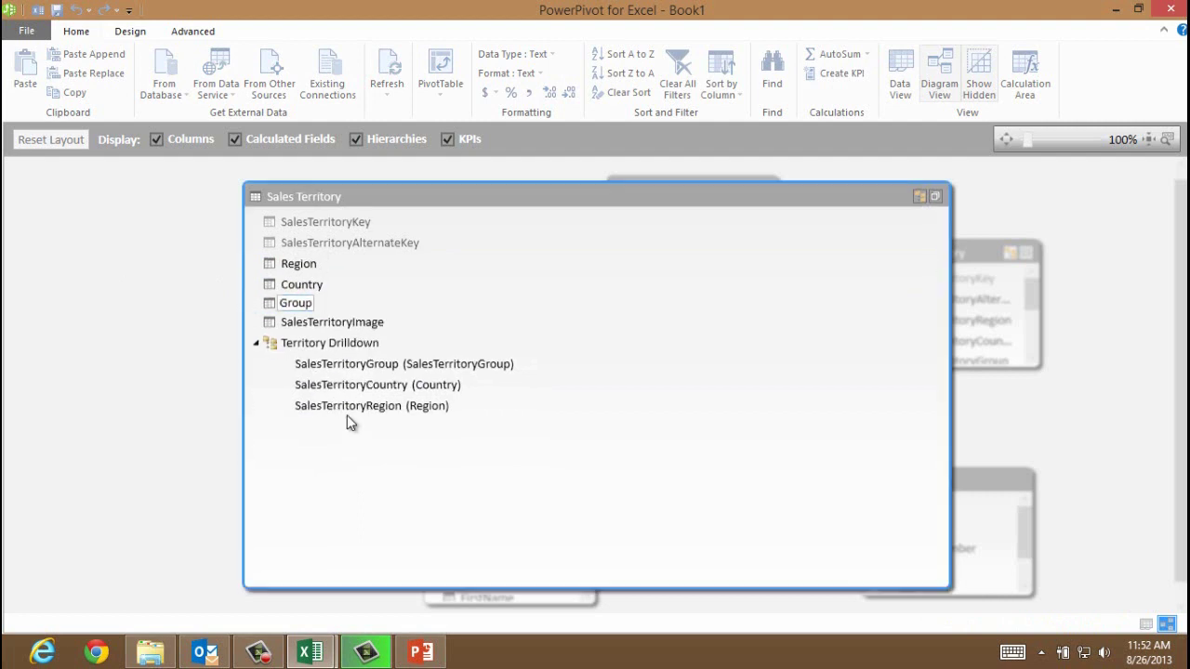
- Rename the SalesTerritoryImage column of the Sales Territory table as Image
{"action": "right_click", "coordinate": [337, 325]}
{"action": "left_click", "coordinate": [336, 325]}
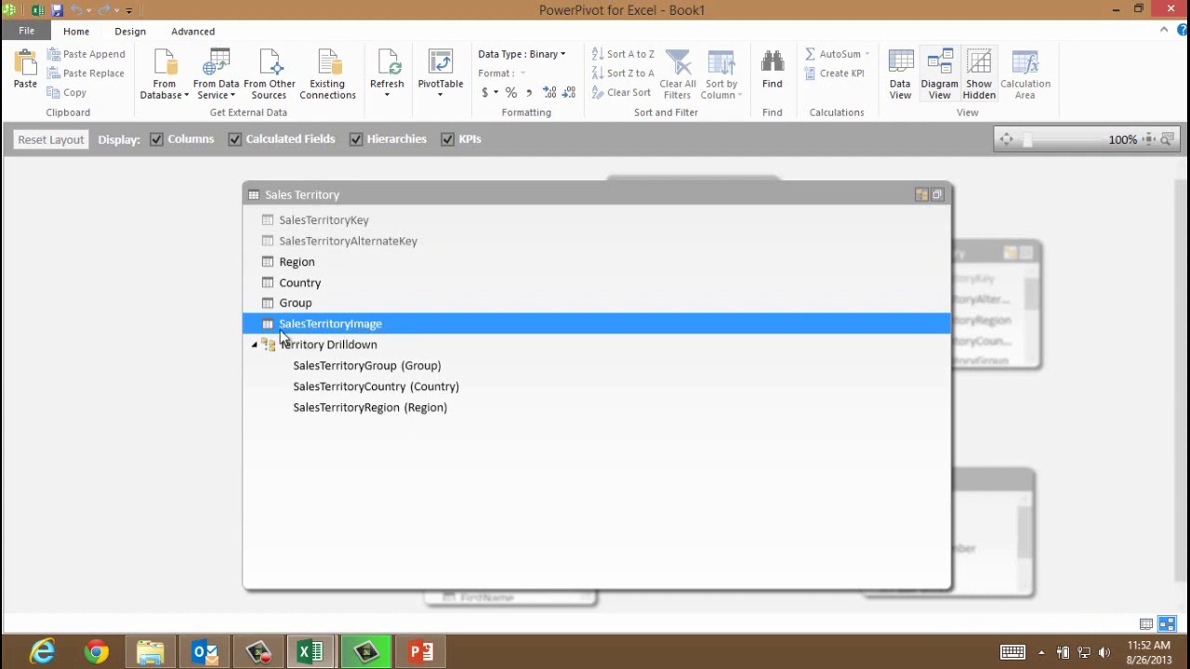
{"action": "right_click", "coordinate": [340, 327]}
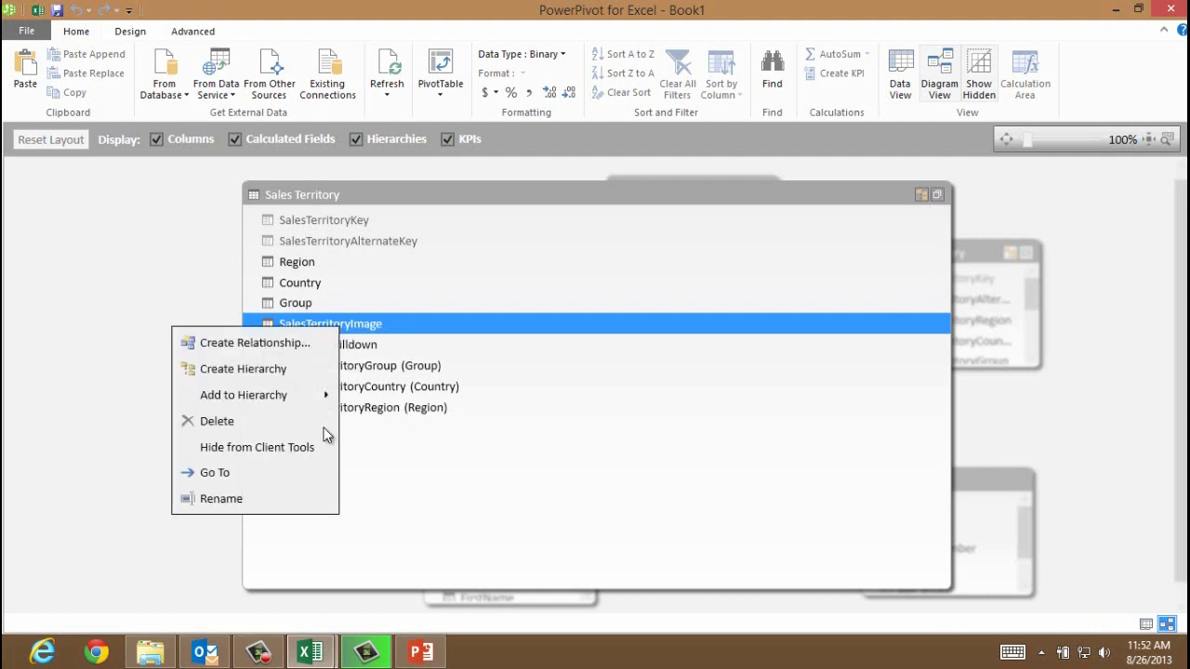
{"action": "left_click", "coordinate": [300, 494]}
{"action": "left_click", "coordinate": [350, 322]}
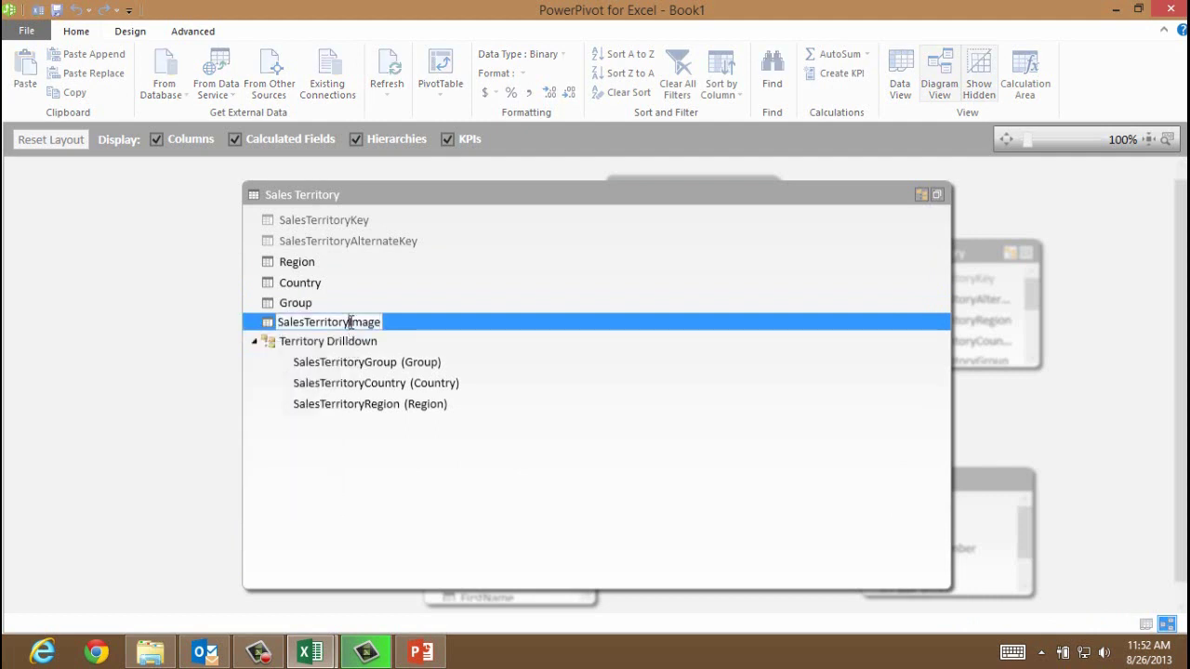
{"action": "key", "text": "shift+Home"}
{"action": "key", "text": "BackSpace"}
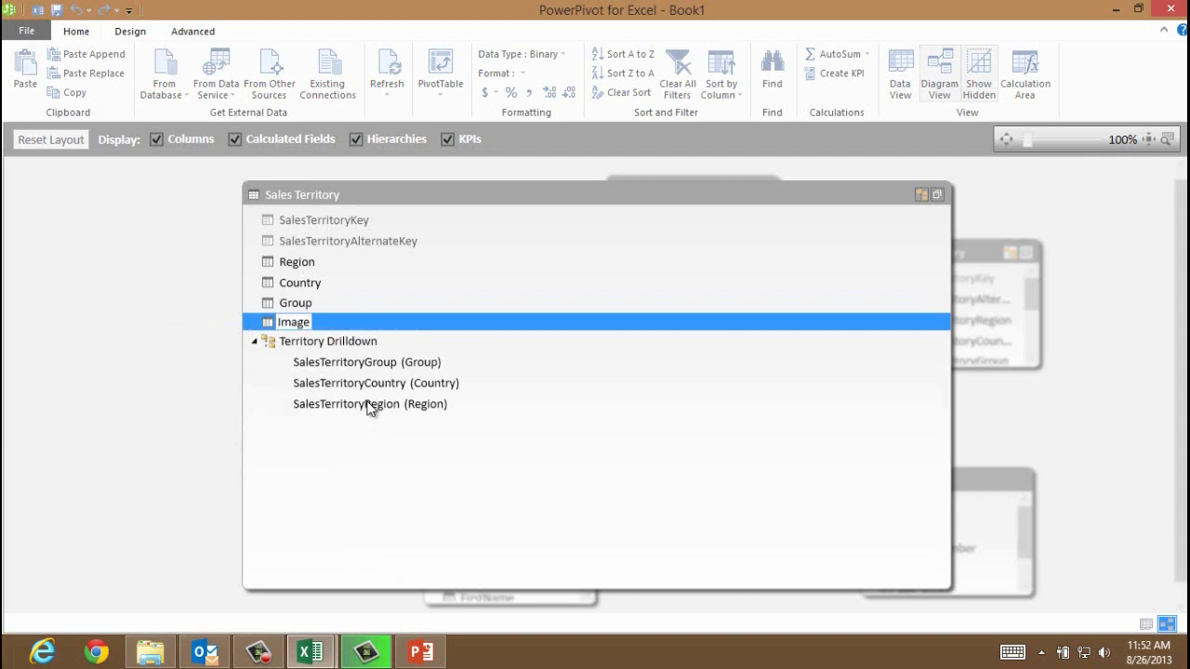
{"action": "key", "text": "Return"}
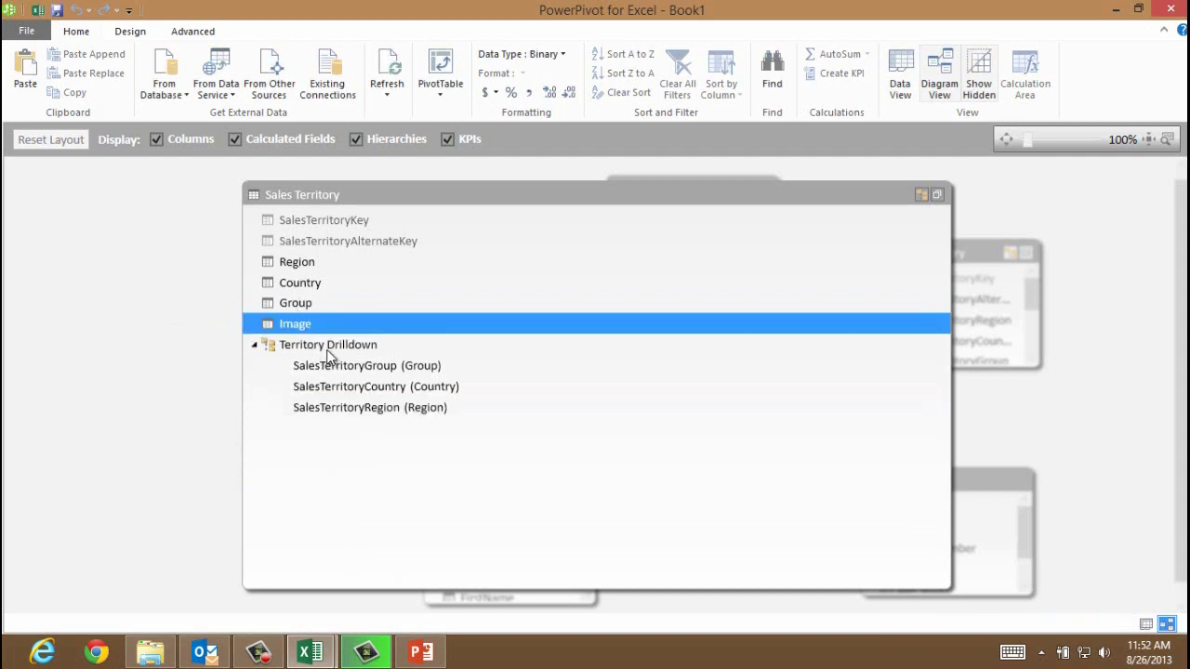
- Rename the SalesTerritoryGroup level of the Territory Drilldown hierarchy as Group
{"action": "right_click", "coordinate": [358, 368]}
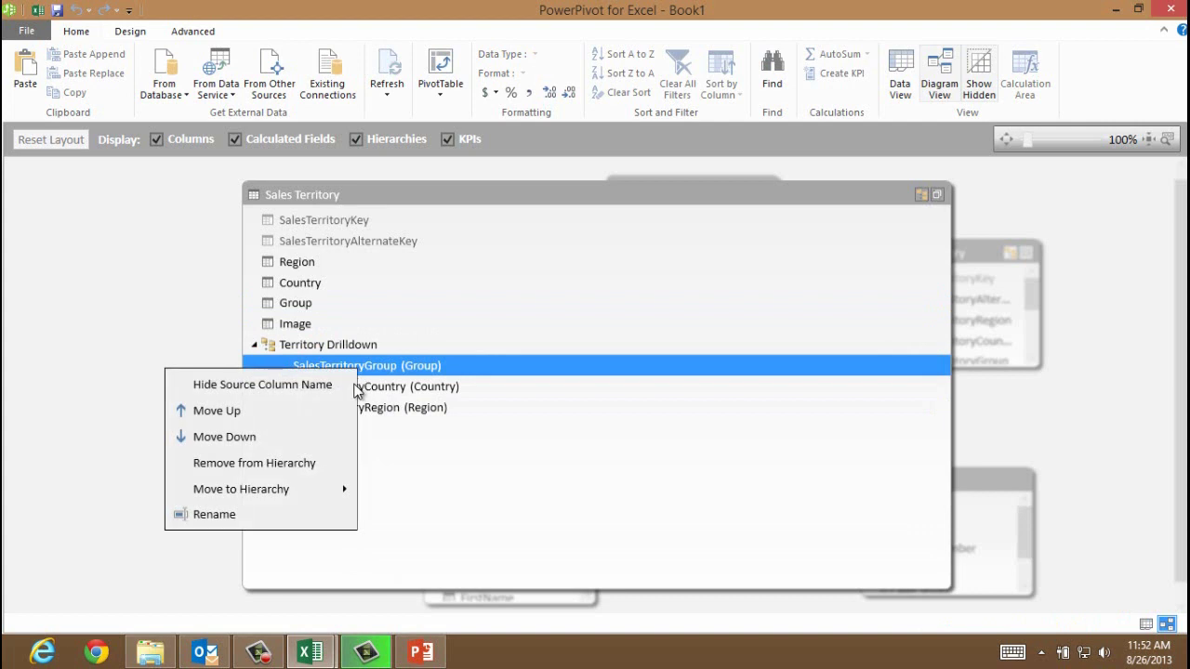
{"action": "left_click", "coordinate": [288, 514]}
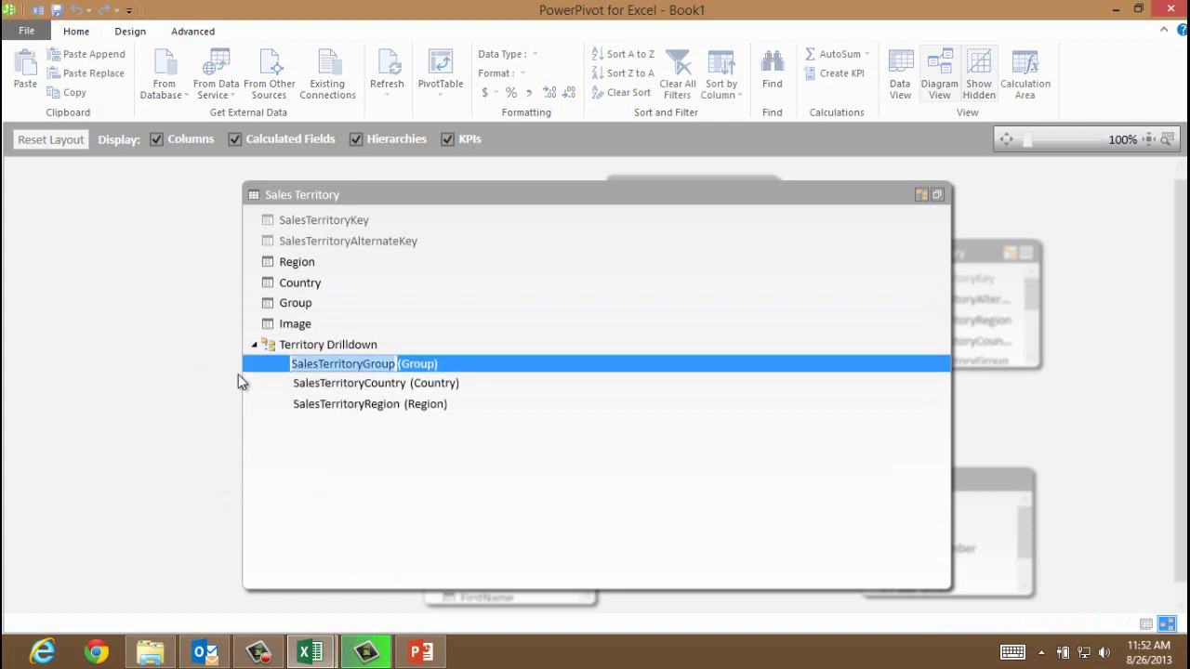
{"action": "left_click", "coordinate": [361, 364]}
{"action": "key", "text": "BackSpace"}
{"action": "key", "text": "BackSpace"}
{"action": "key", "text": "BackSpace"}
{"action": "key", "text": "BackSpace"}
{"action": "key", "text": "BackSpace"}
{"action": "key", "text": "BackSpace"}
{"action": "key", "text": "BackSpace"}
{"action": "key", "text": "BackSpace"}
{"action": "key", "text": "BackSpace"}
{"action": "key", "text": "BackSpace"}
{"action": "key", "text": "BackSpace"}
{"action": "key", "text": "BackSpace"}
{"action": "key", "text": "BackSpace"}
{"action": "key", "text": "BackSpace"}
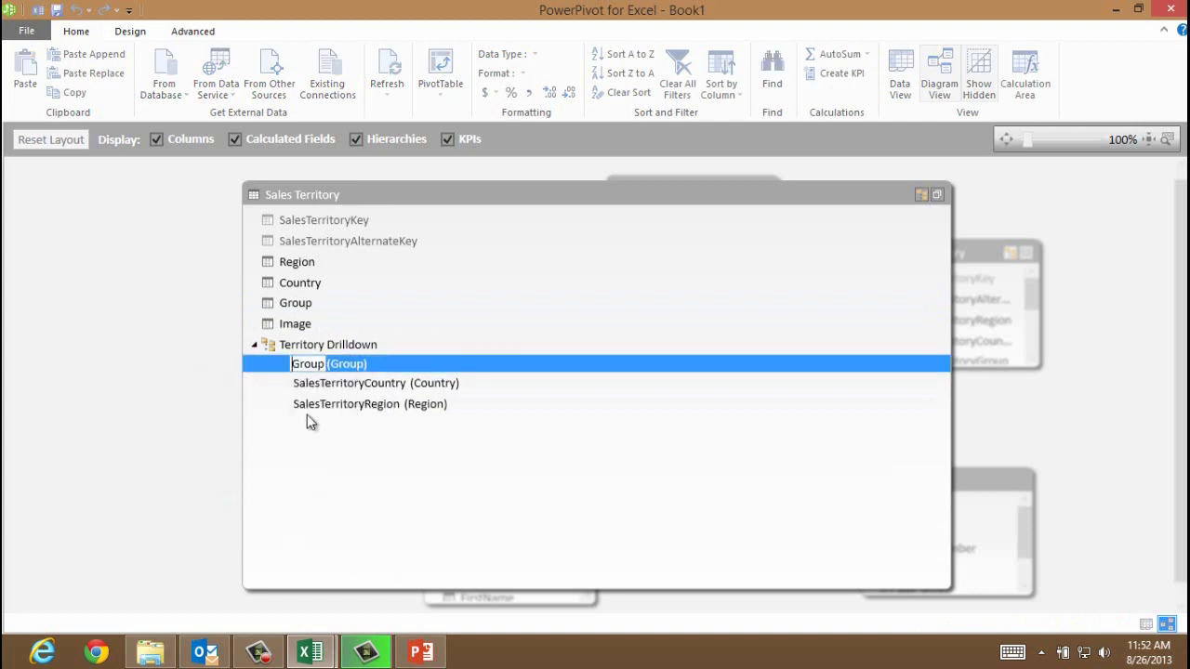
{"action": "key", "text": "Return"}
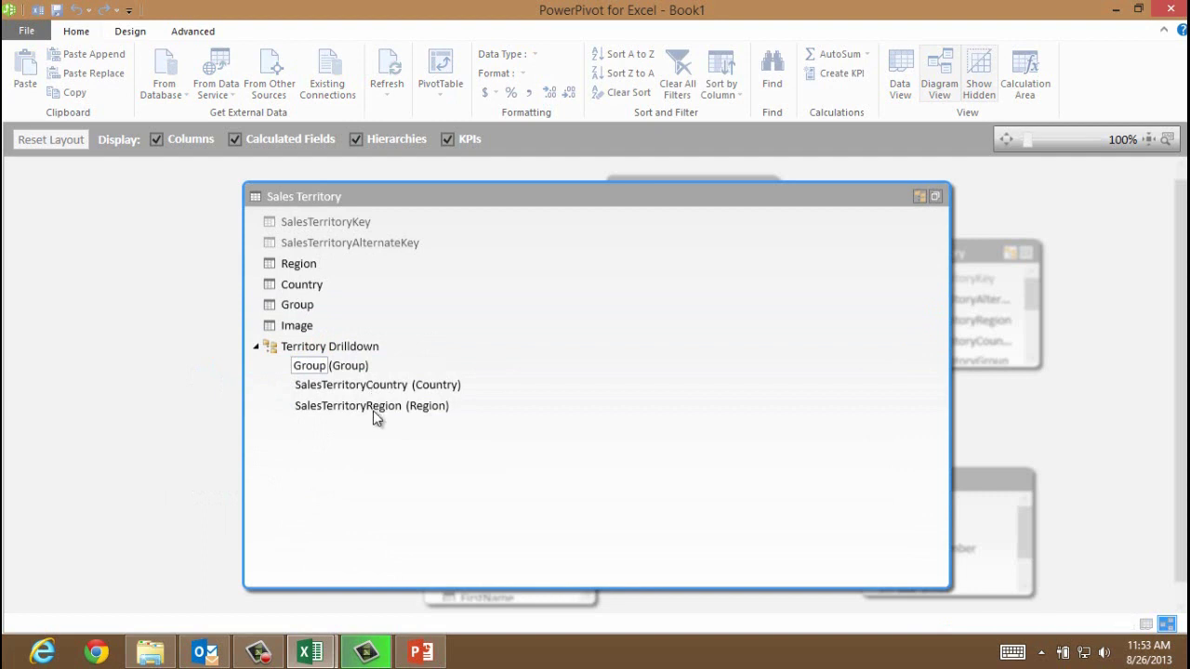
- Rename the SalesTerritoryCountry level of the Territory Drilldown hierarchy as Country
{"action": "right_click", "coordinate": [375, 418]}
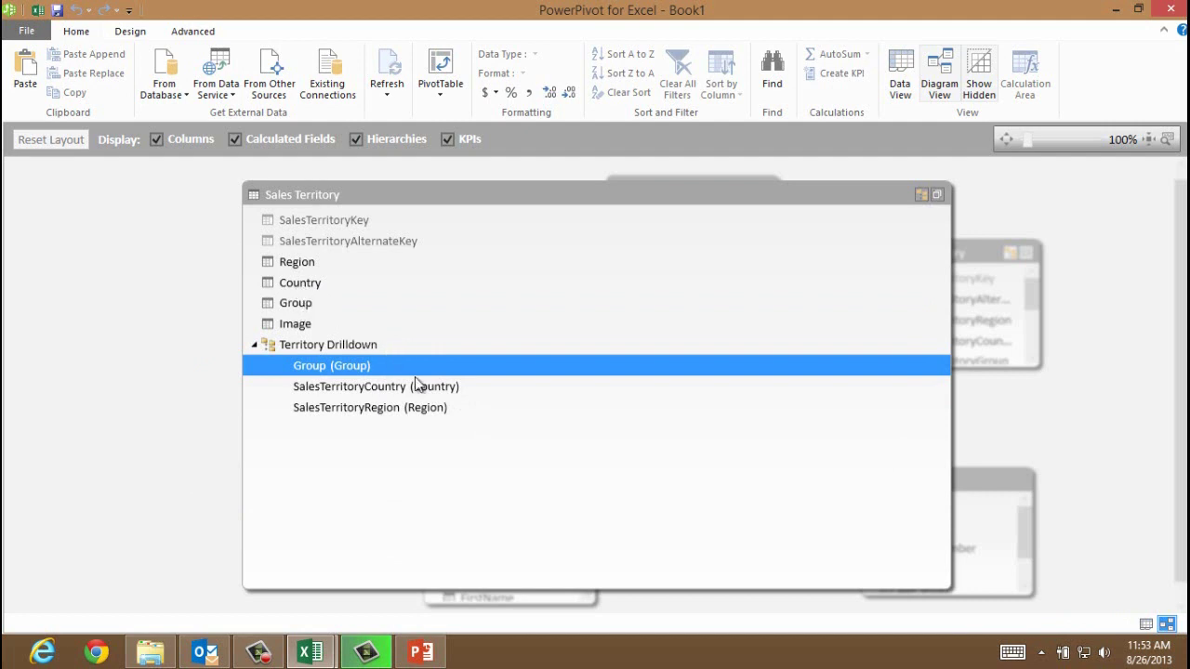
{"action": "left_click", "coordinate": [416, 384]}
{"action": "left_click", "coordinate": [302, 285]}
{"action": "left_click", "coordinate": [395, 387]}
{"action": "right_click", "coordinate": [358, 385]}
{"action": "left_click", "coordinate": [275, 529]}
{"action": "left_click", "coordinate": [362, 384]}
{"action": "left_click_drag", "start_coordinate": [354, 389], "coordinate": [258, 430]}
{"action": "key", "text": "BackSpace"}
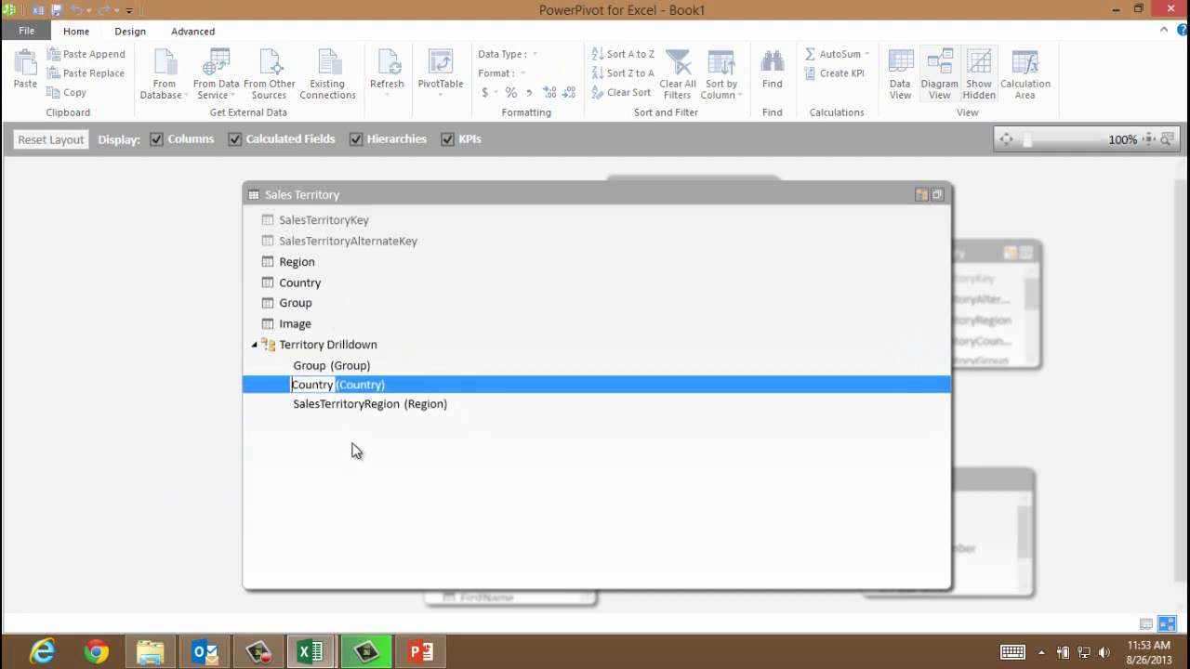
{"action": "left_click", "coordinate": [353, 449]}
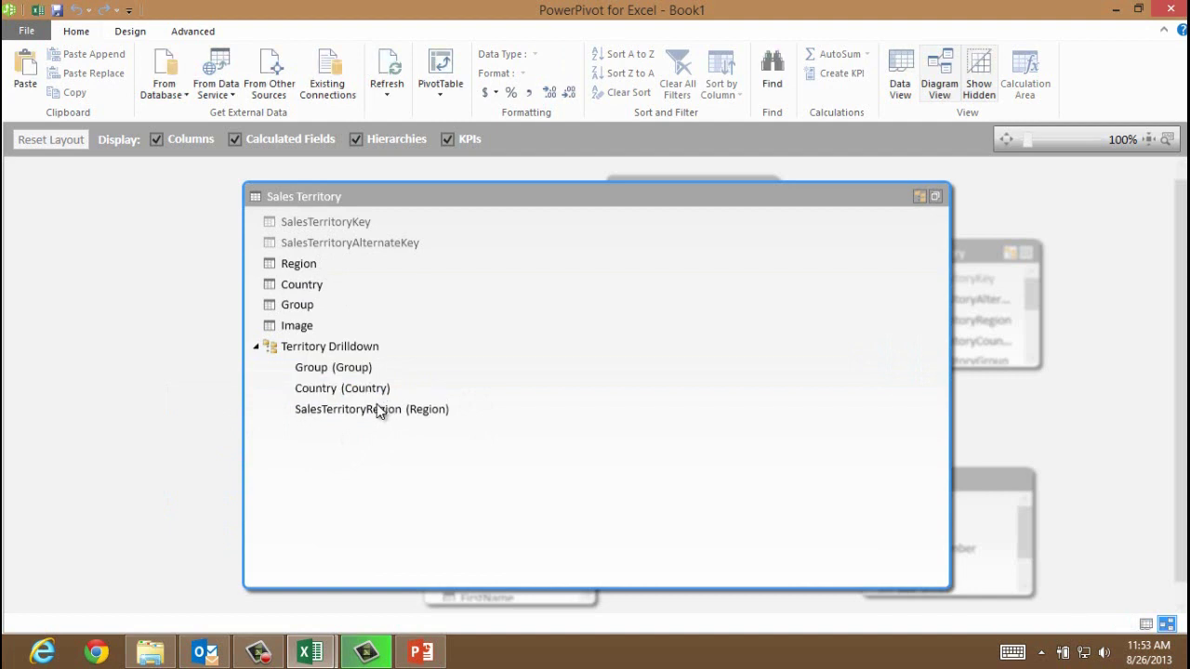
- Rename the SalesTerritoryRegion level of the Territory Drilldown hierarchy as Region
{"action": "right_click", "coordinate": [376, 408]}
{"action": "left_click", "coordinate": [318, 552]}
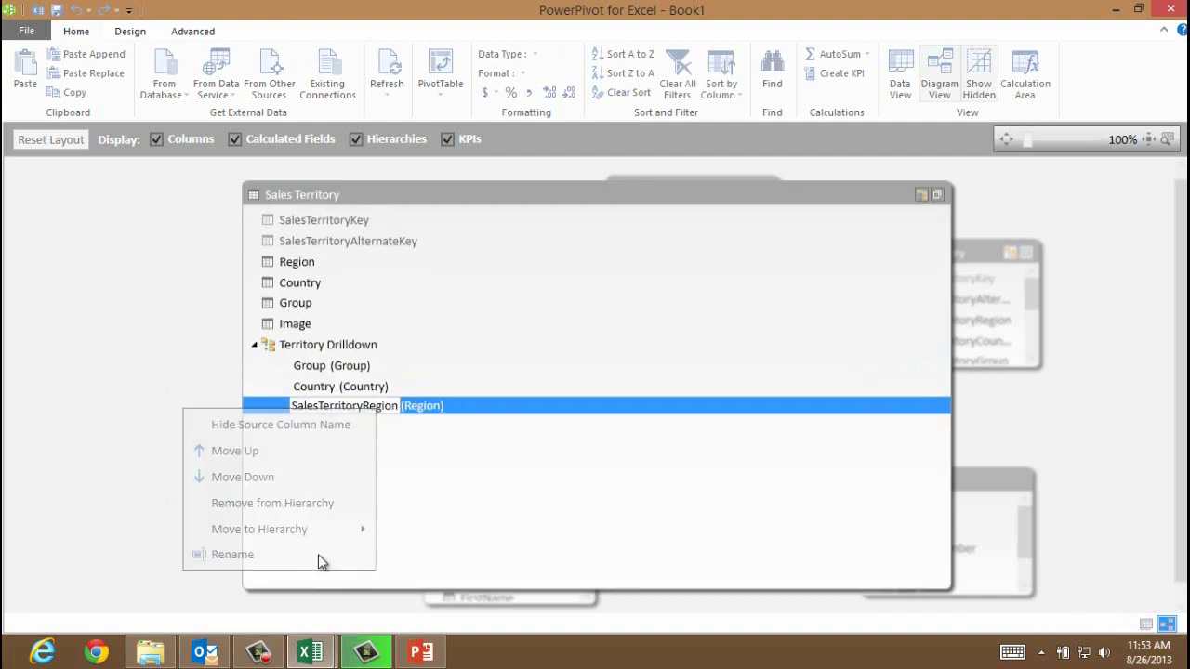
{"action": "left_click", "coordinate": [359, 406]}
{"action": "left_click_drag", "start_coordinate": [363, 406], "coordinate": [276, 414]}
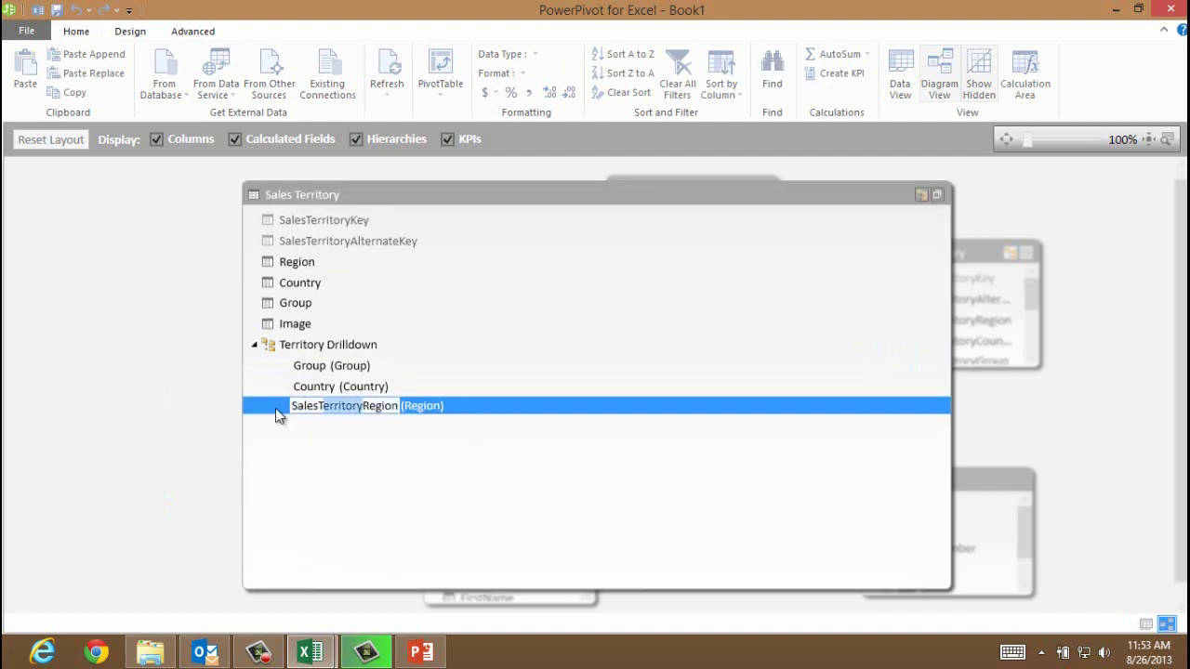
{"action": "key", "text": "BackSpace"}
{"action": "left_click", "coordinate": [381, 482]}
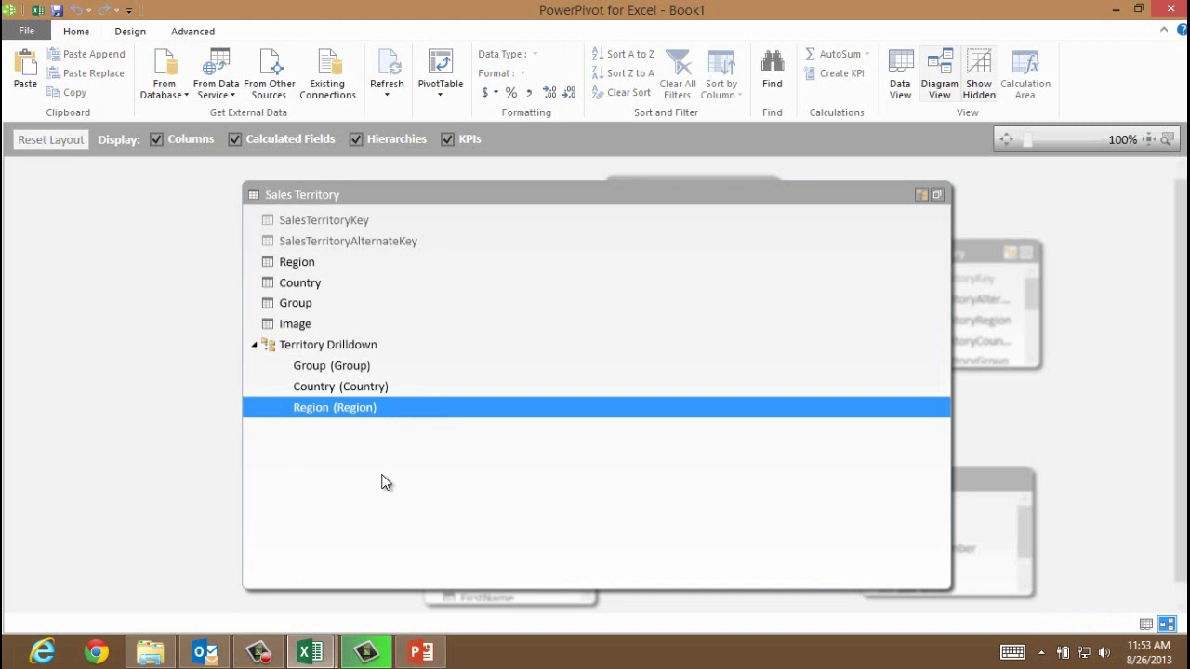
- Restore the Sales Territory table to its normal size and maximize the Date table
{"action": "left_click", "coordinate": [938, 194]}
{"action": "left_click", "coordinate": [711, 235]}
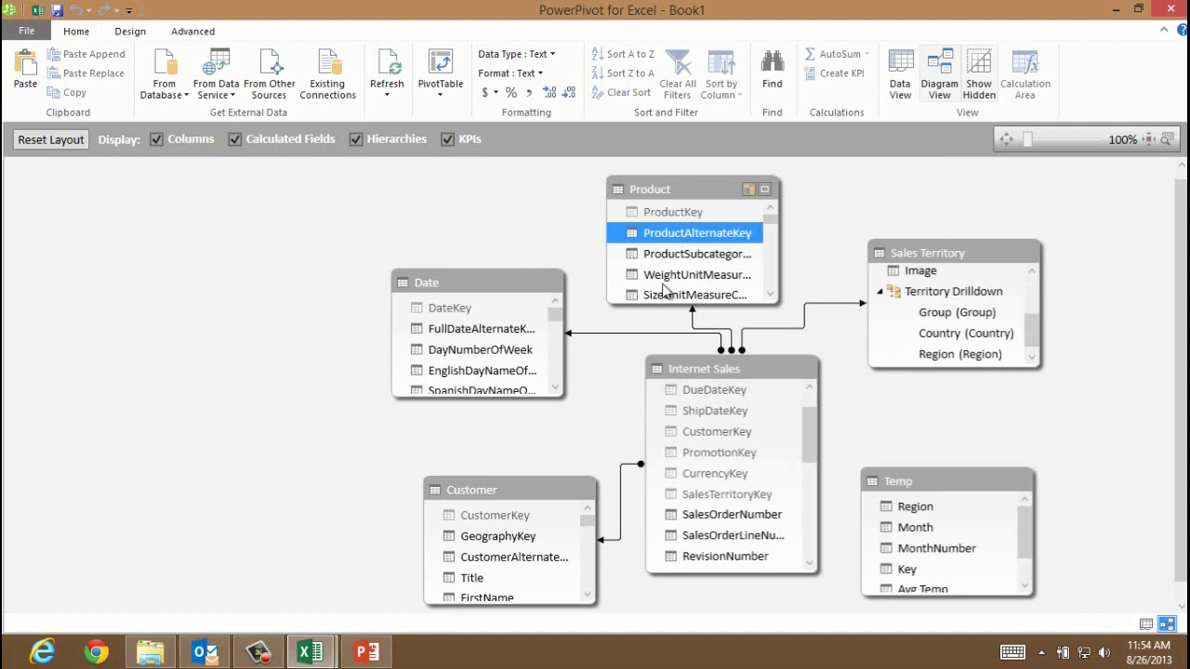
{"action": "left_click", "coordinate": [548, 282]}
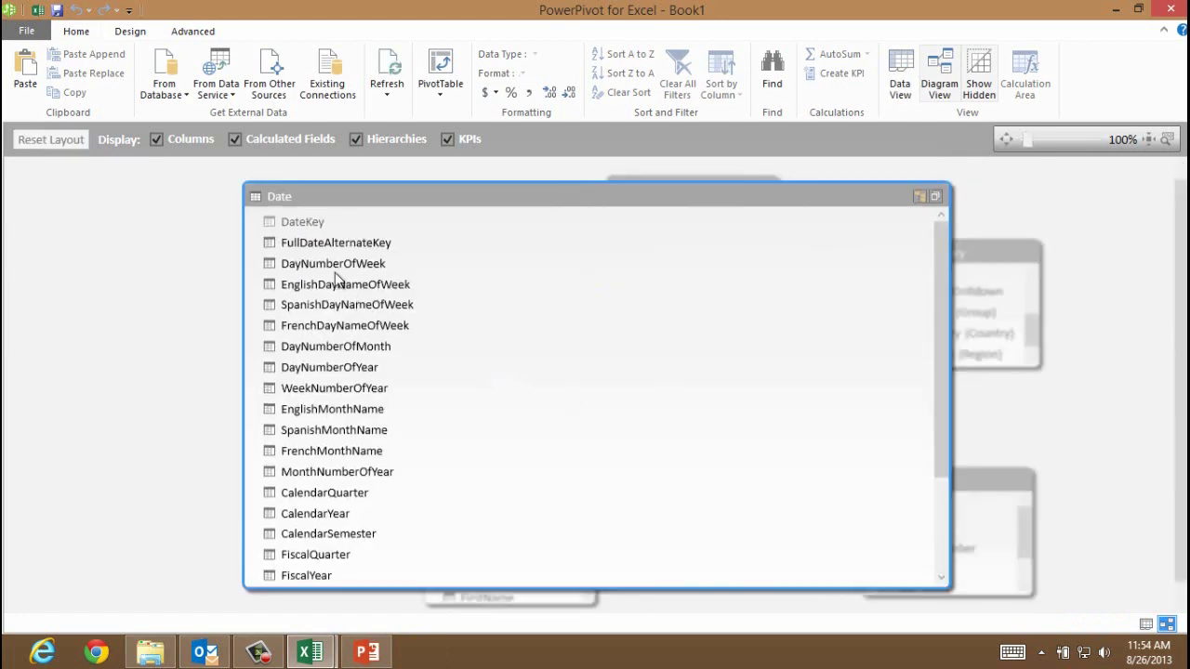
{"action": "left_click", "coordinate": [295, 286]}
{"action": "left_click", "coordinate": [333, 310]}
{"action": "left_click", "coordinate": [340, 344]}
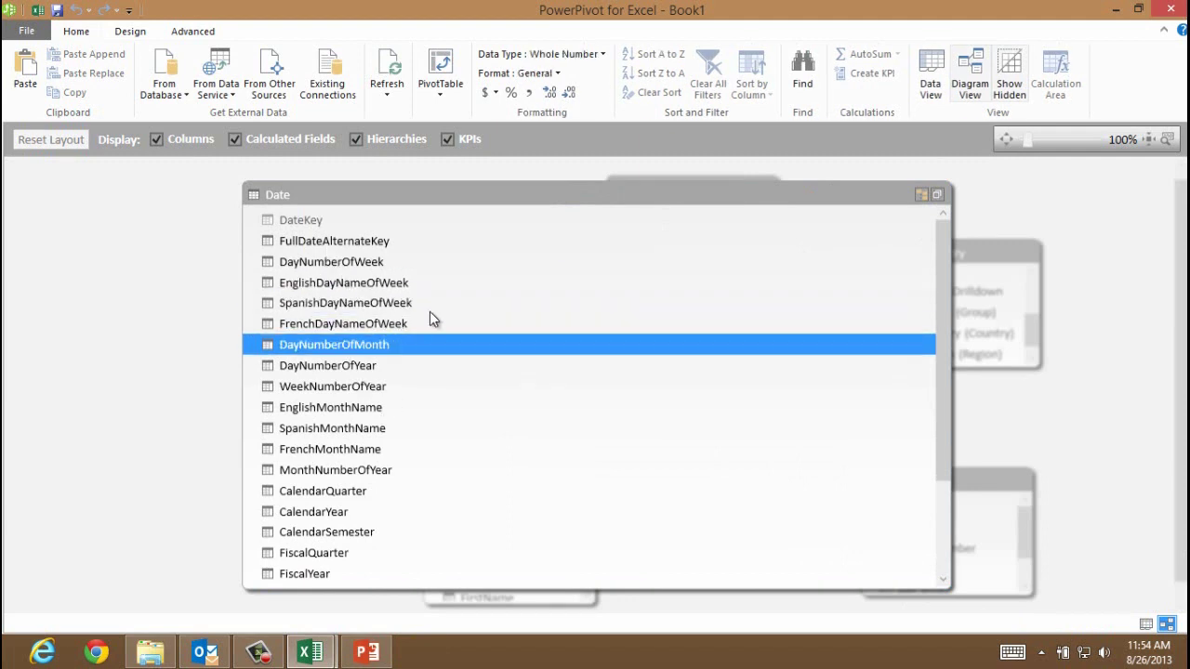
- Rename the FullDateAlternateKey column of the Date table as Date
{"action": "left_click", "coordinate": [339, 246]}
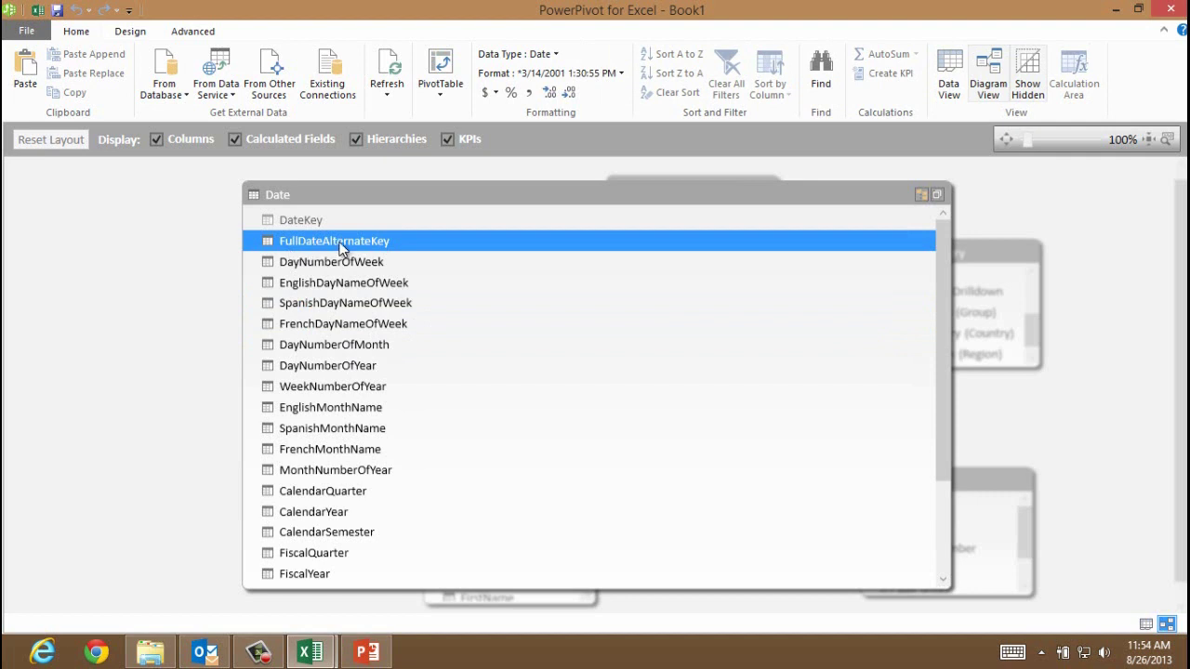
{"action": "right_click", "coordinate": [359, 245]}
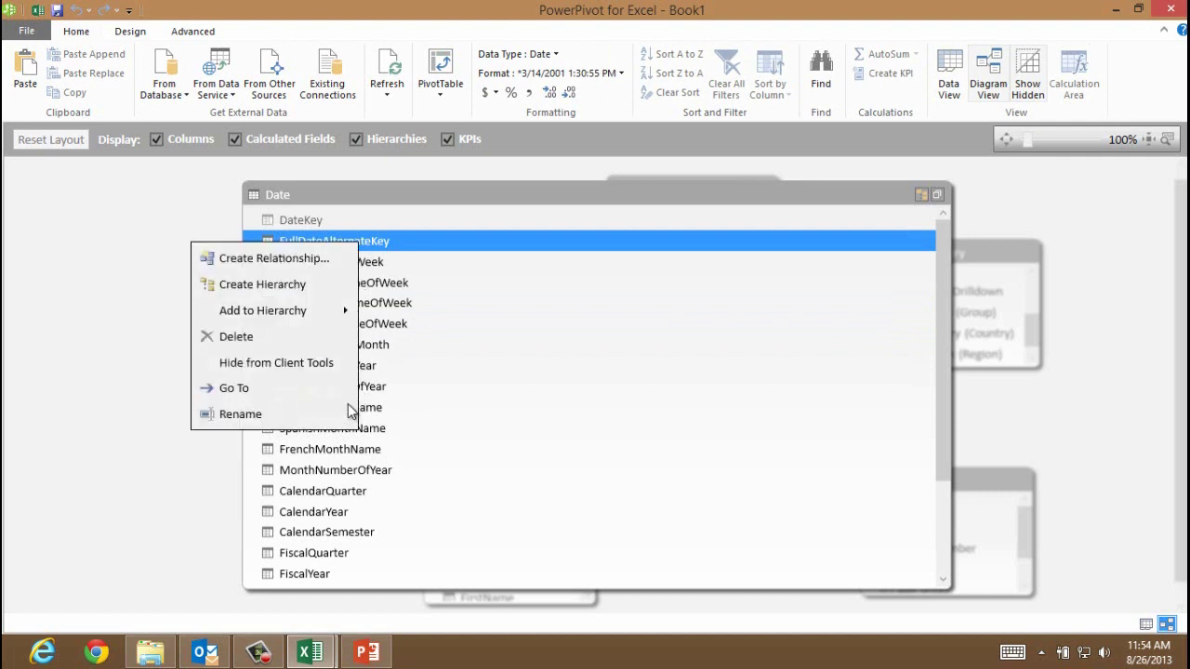
{"action": "left_click", "coordinate": [350, 414]}
{"action": "type", "text": "Date"}
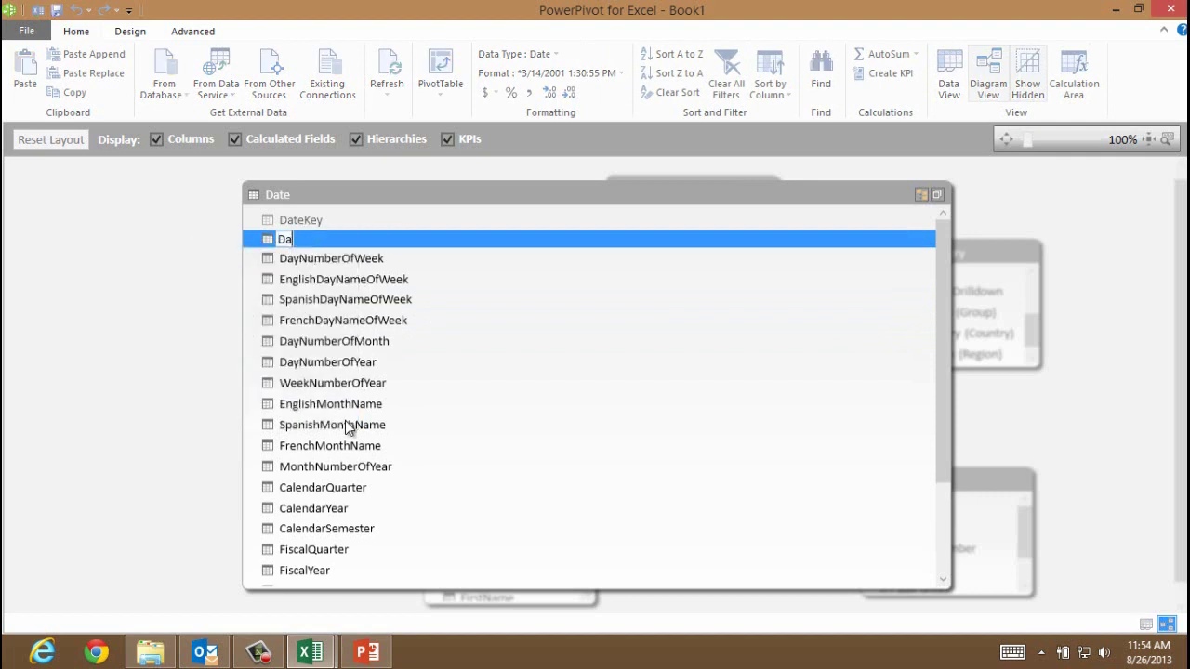
{"action": "left_click", "coordinate": [668, 420]}
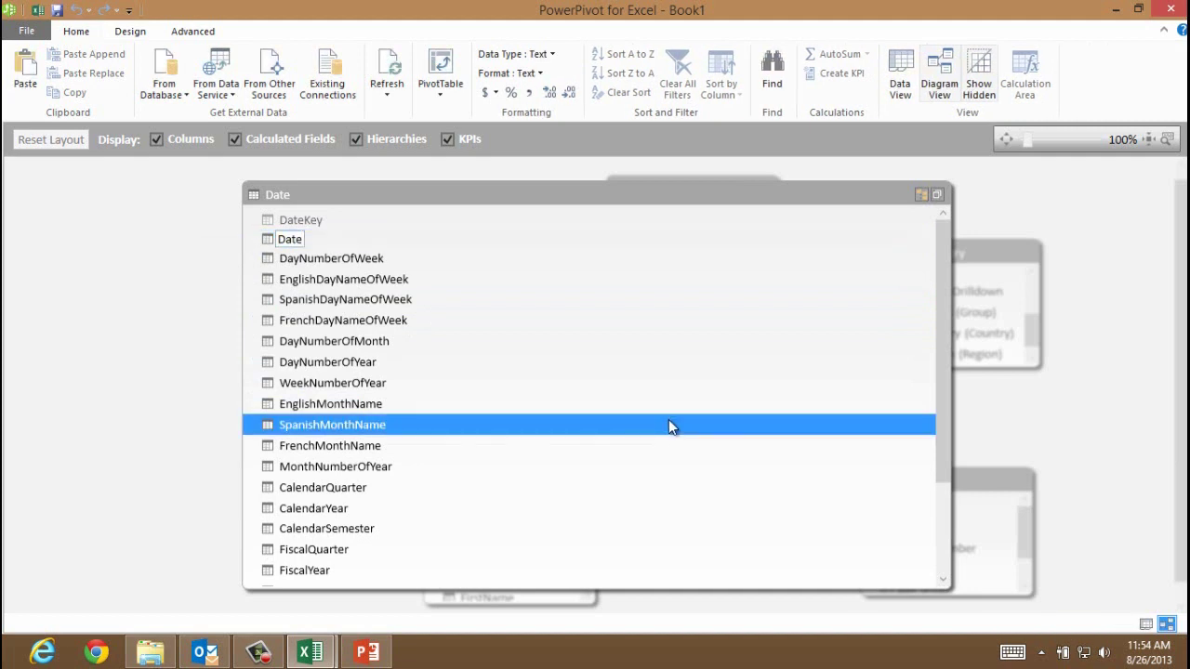
- Hide the Spanish and French day-name and month-name columns plus FiscalQuarter, FiscalYear and FiscalSemester of the Date table from client tools
{"action": "left_click_drag", "start_coordinate": [945, 395], "coordinate": [945, 485]}
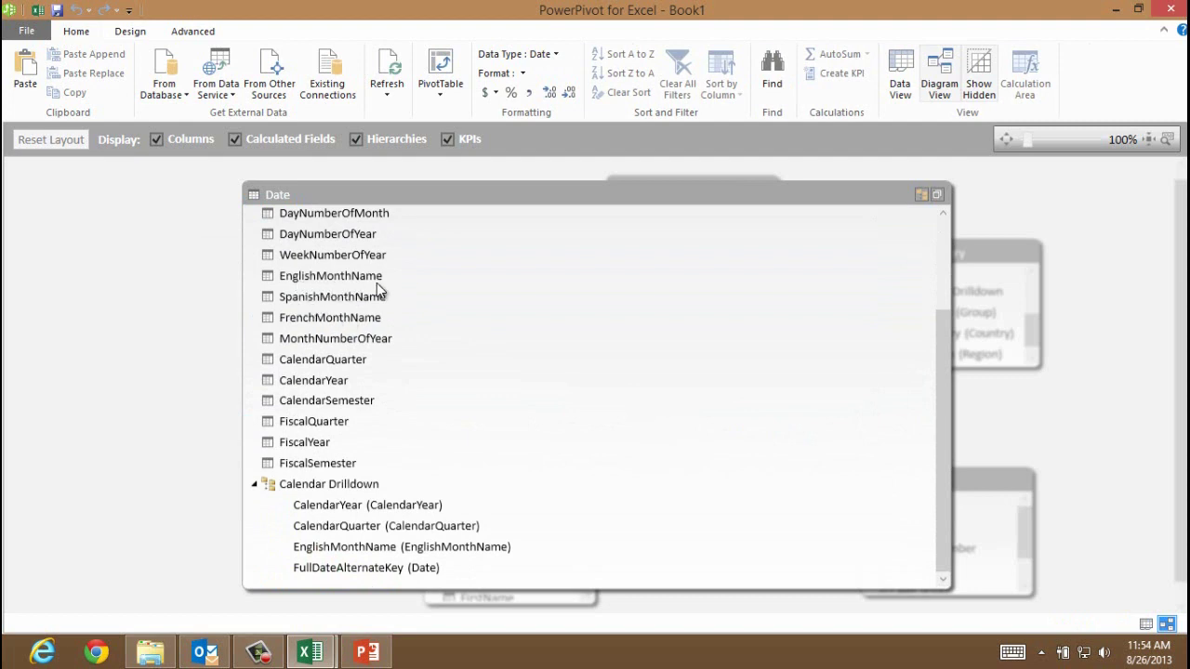
{"action": "left_click", "coordinate": [340, 300]}
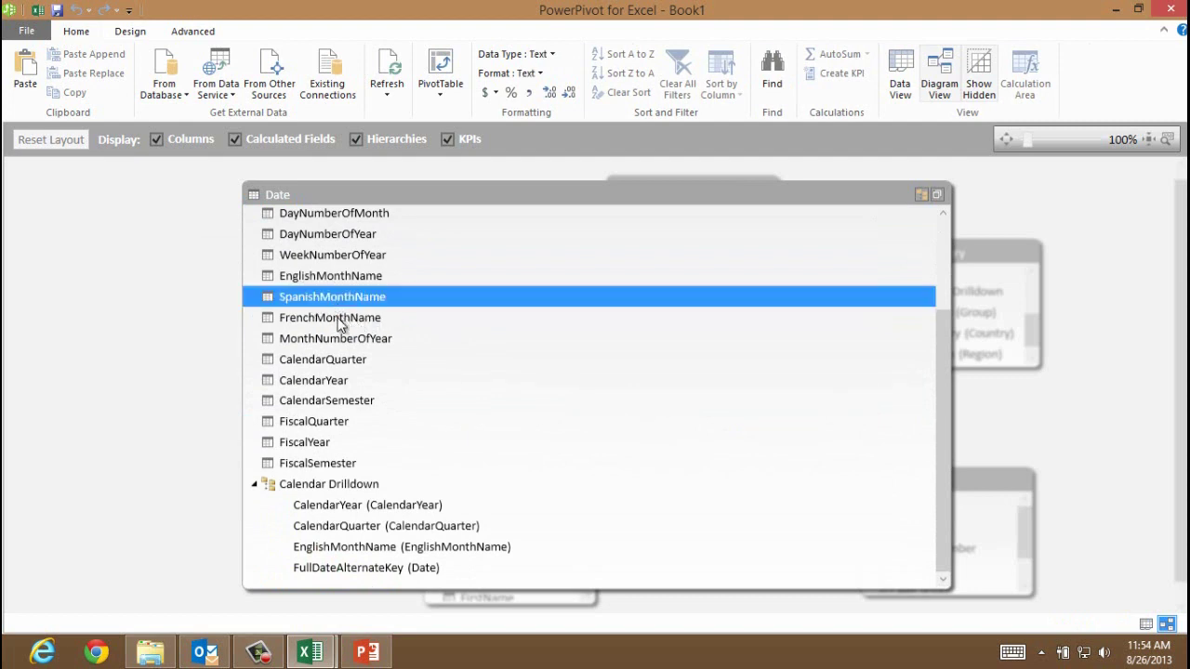
{"action": "left_click", "coordinate": [342, 322], "text": "ctrl"}
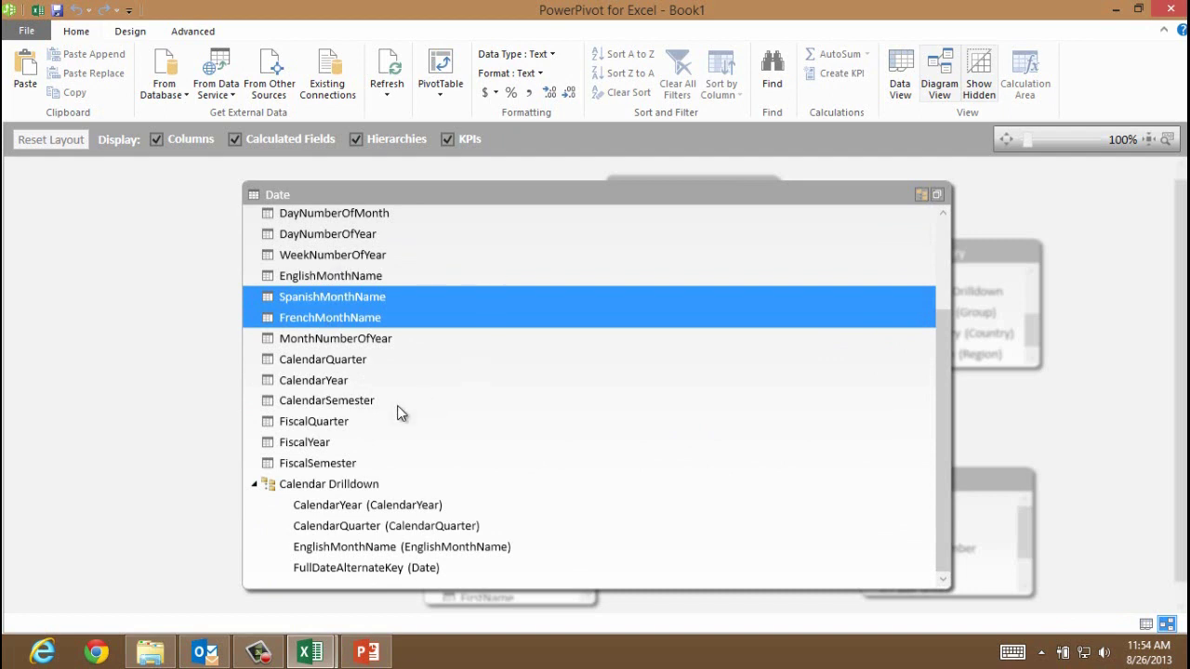
{"action": "left_click", "coordinate": [331, 424], "text": "ctrl"}
{"action": "left_click", "coordinate": [330, 447], "text": "ctrl"}
{"action": "left_click", "coordinate": [328, 467], "text": "ctrl"}
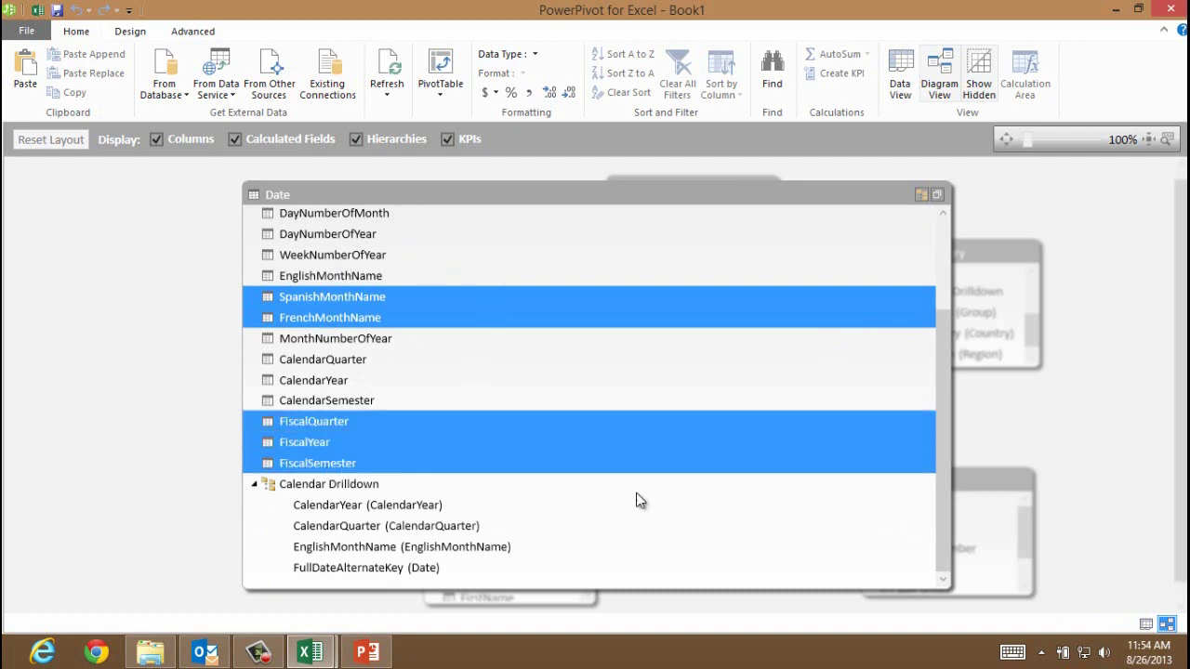
{"action": "left_click_drag", "start_coordinate": [940, 405], "coordinate": [940, 346]}
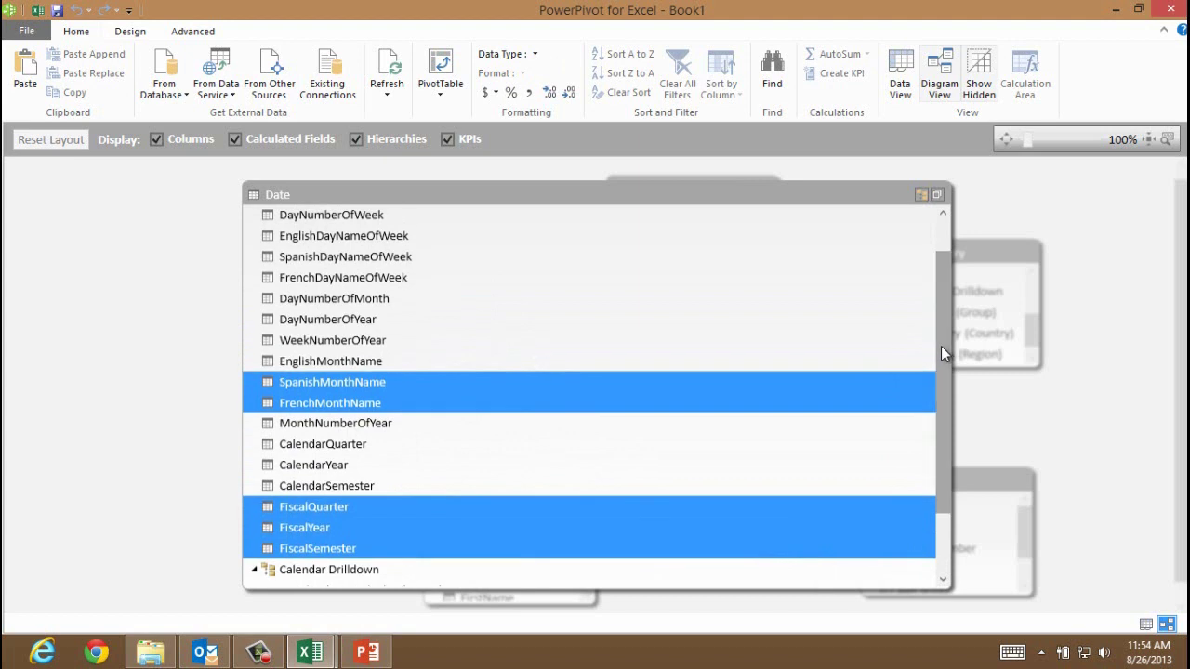
{"action": "left_click", "coordinate": [342, 278], "text": "ctrl"}
{"action": "left_click", "coordinate": [342, 256], "text": "ctrl"}
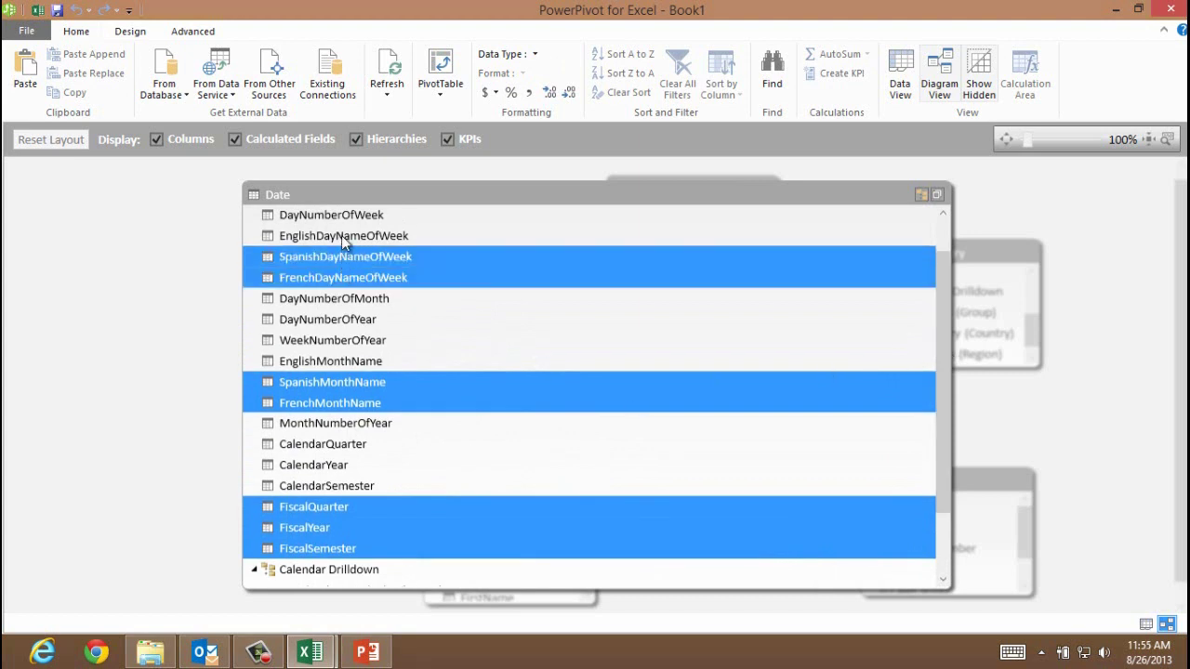
{"action": "right_click", "coordinate": [394, 281]}
{"action": "left_click", "coordinate": [328, 367]}
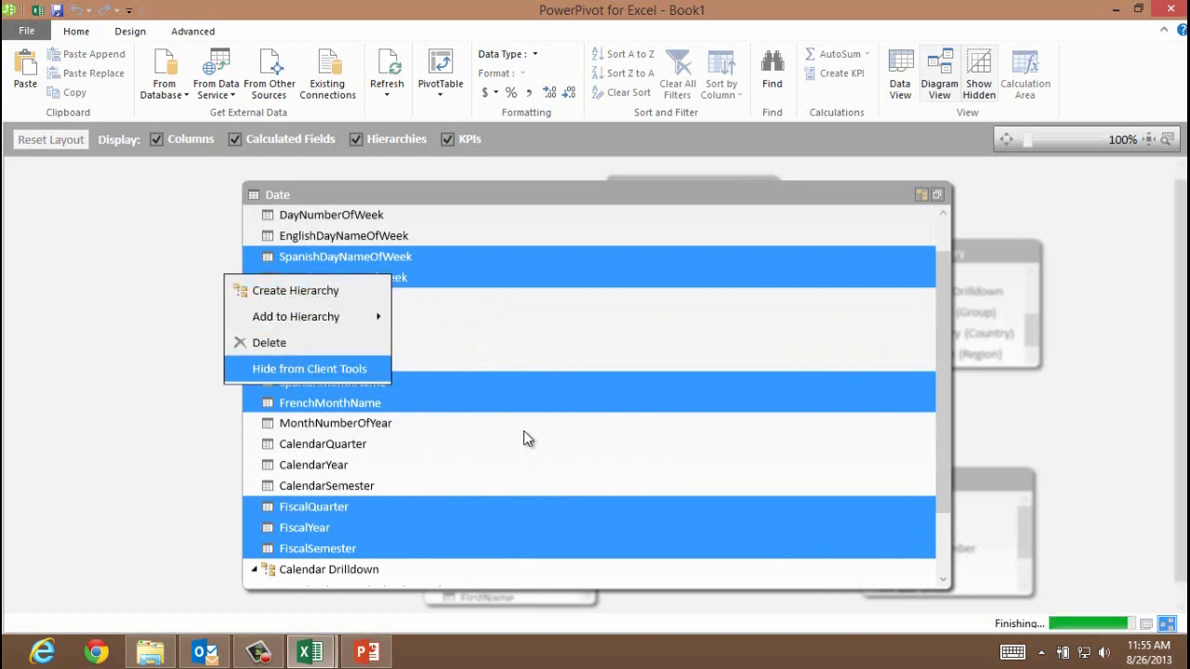
- Rename the CalendarYear level of the Calendar Drilldown hierarchy in the Date table as Year
{"action": "left_click_drag", "start_coordinate": [940, 382], "coordinate": [931, 496]}
{"action": "left_click", "coordinate": [345, 506]}
{"action": "right_click", "coordinate": [345, 505]}
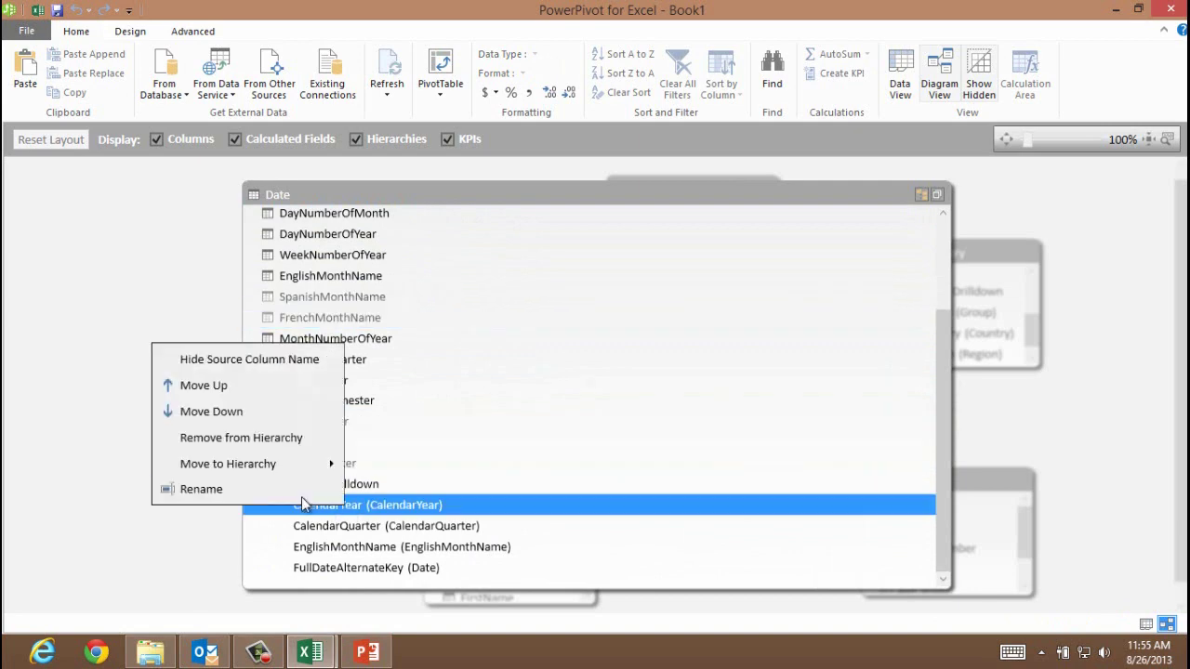
{"action": "left_click", "coordinate": [307, 494]}
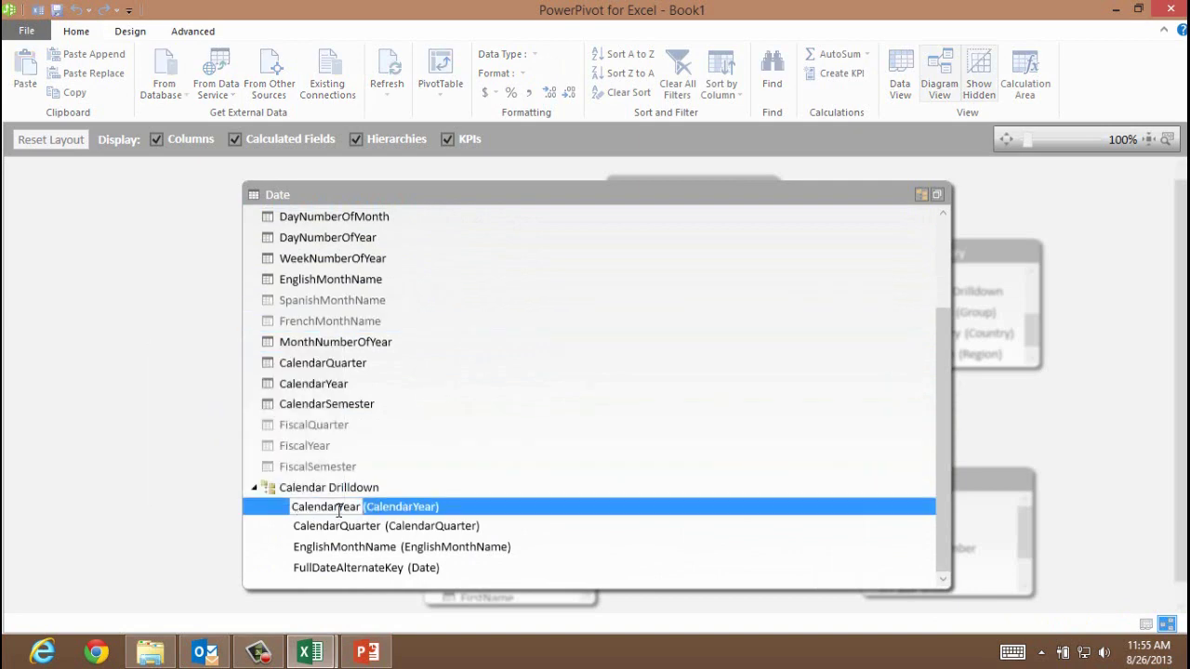
{"action": "double_click", "coordinate": [339, 508]}
{"action": "left_click_drag", "start_coordinate": [334, 507], "coordinate": [203, 516]}
{"action": "key", "text": "BackSpace"}
{"action": "key", "text": "Delete"}
{"action": "key", "text": "Return"}
- Rename the CalendarQuarter level of the Calendar Drilldown hierarchy as Quarter
{"action": "right_click", "coordinate": [327, 514]}
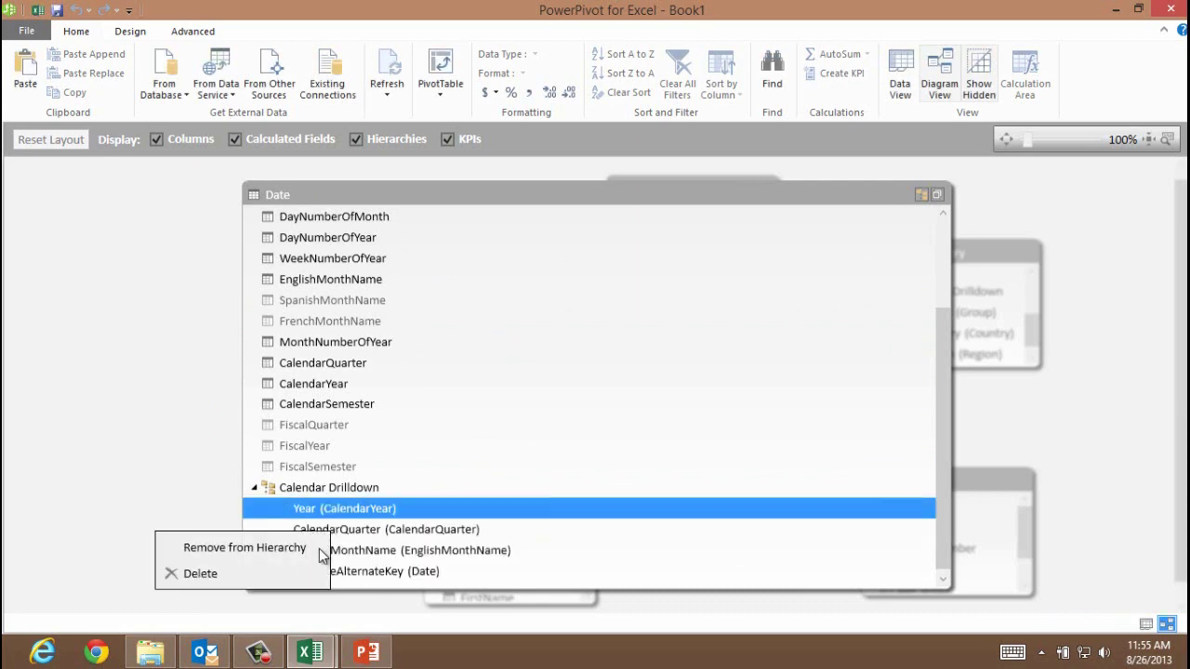
{"action": "left_click", "coordinate": [376, 529]}
{"action": "right_click", "coordinate": [376, 529]}
{"action": "left_click", "coordinate": [328, 520]}
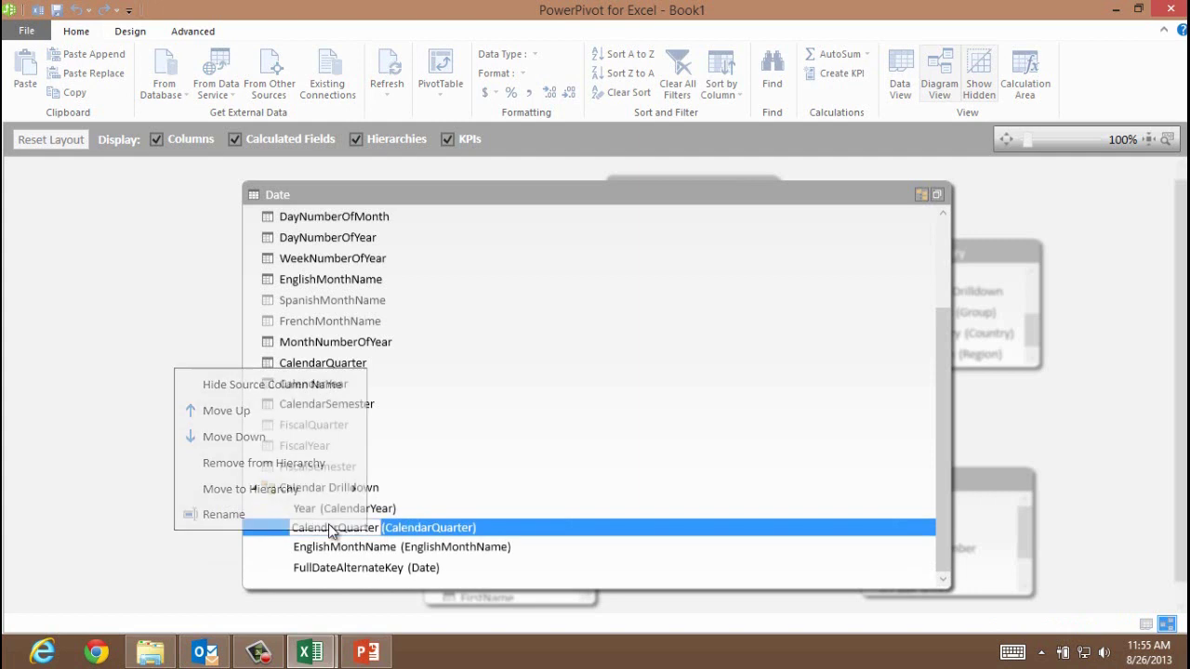
{"action": "left_click", "coordinate": [321, 528]}
{"action": "left_click_drag", "start_coordinate": [339, 528], "coordinate": [256, 530]}
{"action": "key", "text": "Delete"}
{"action": "key", "text": "Return"}
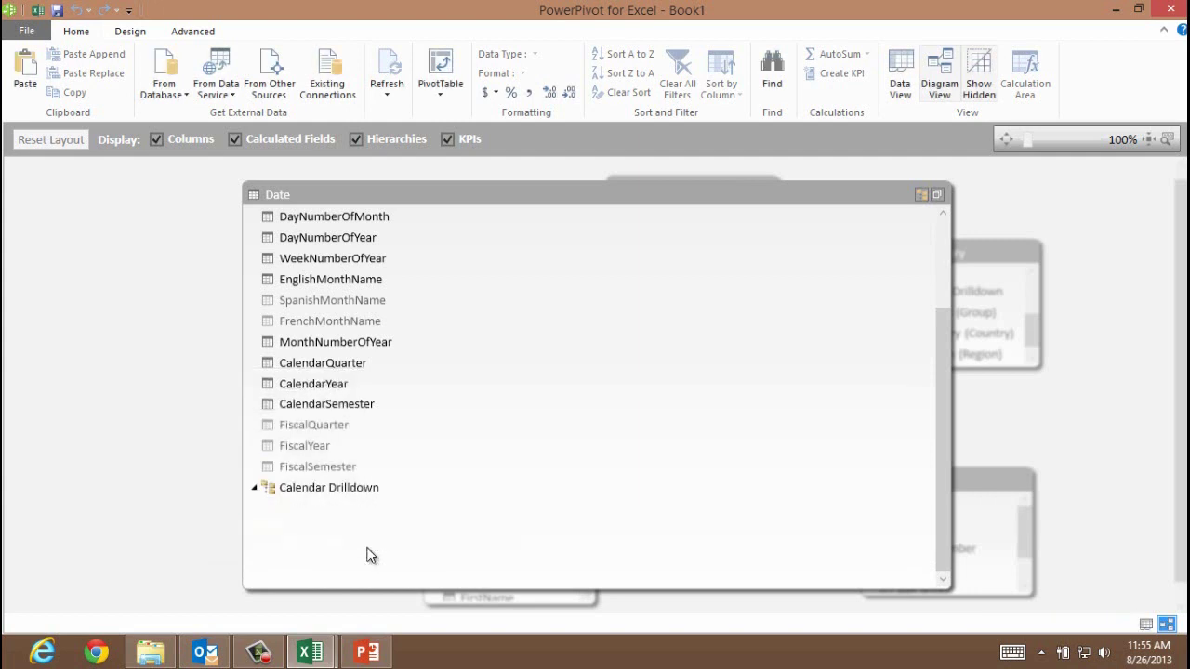
- Rename the EnglishMonthName level of the Calendar Drilldown hierarchy as Month
{"action": "left_click", "coordinate": [370, 550]}
{"action": "right_click", "coordinate": [372, 531]}
{"action": "left_click", "coordinate": [326, 532]}
{"action": "double_click", "coordinate": [381, 548]}
{"action": "type", "text": "Month"}
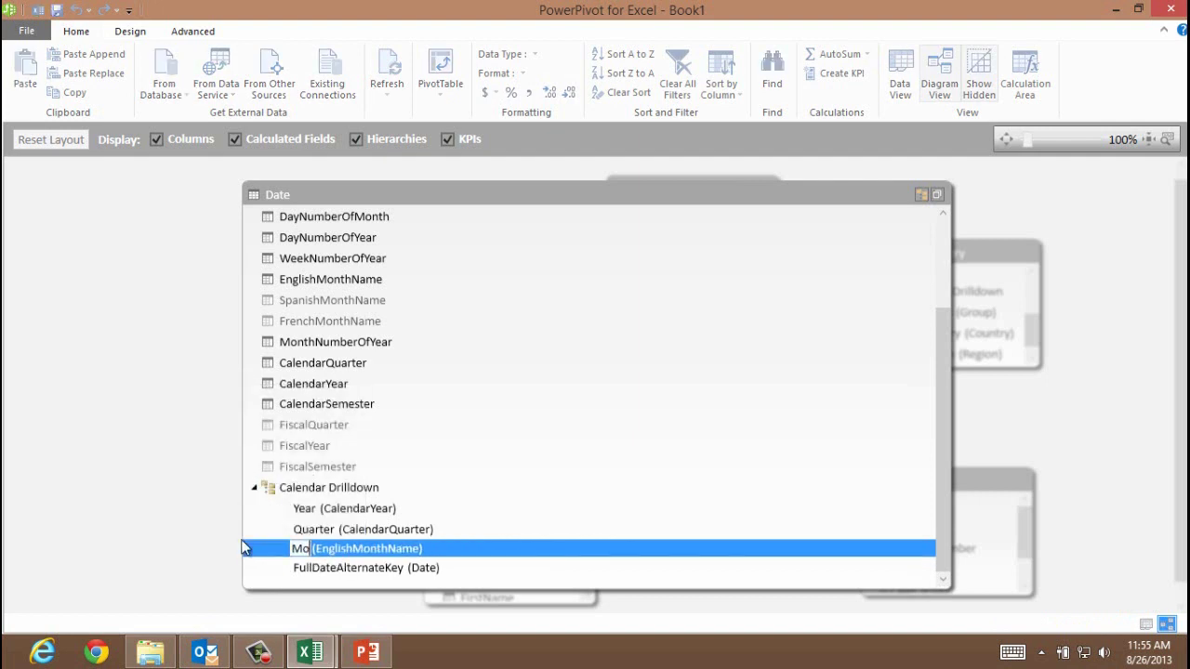
- Rename the FullDateAlternateKey level of the Calendar Drilldown hierarchy as Date
{"action": "left_click", "coordinate": [327, 571]}
{"action": "right_click", "coordinate": [344, 558]}
{"action": "left_click", "coordinate": [312, 552]}
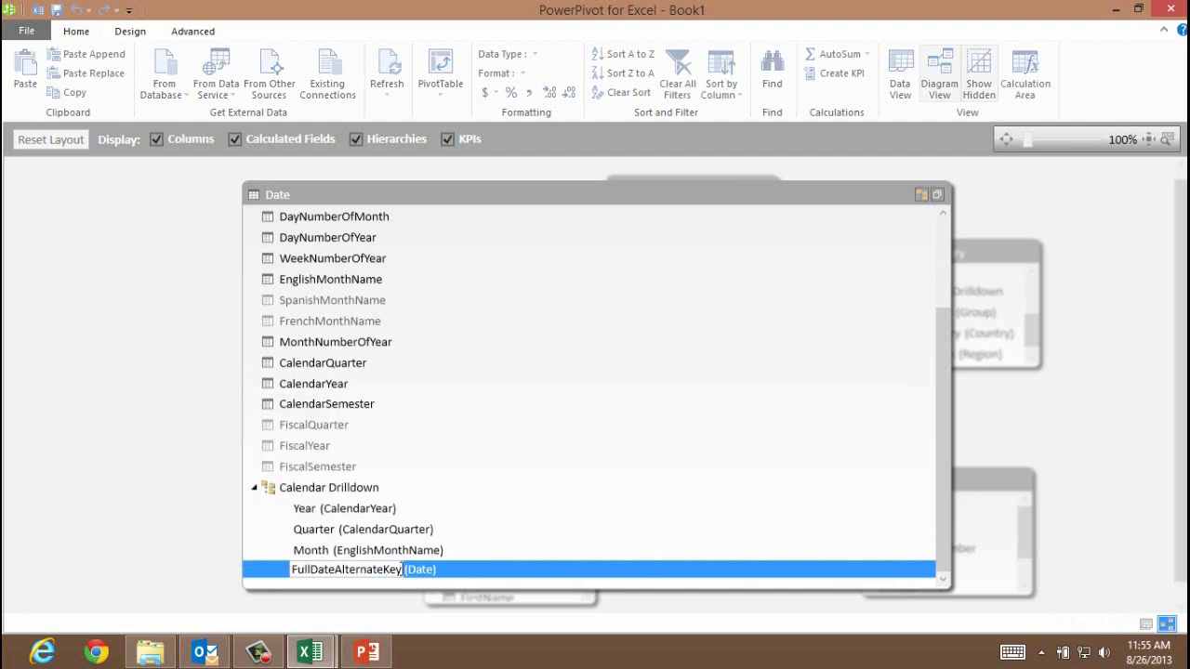
{"action": "left_click_drag", "start_coordinate": [403, 569], "coordinate": [240, 551]}
{"action": "type", "text": "Date"}
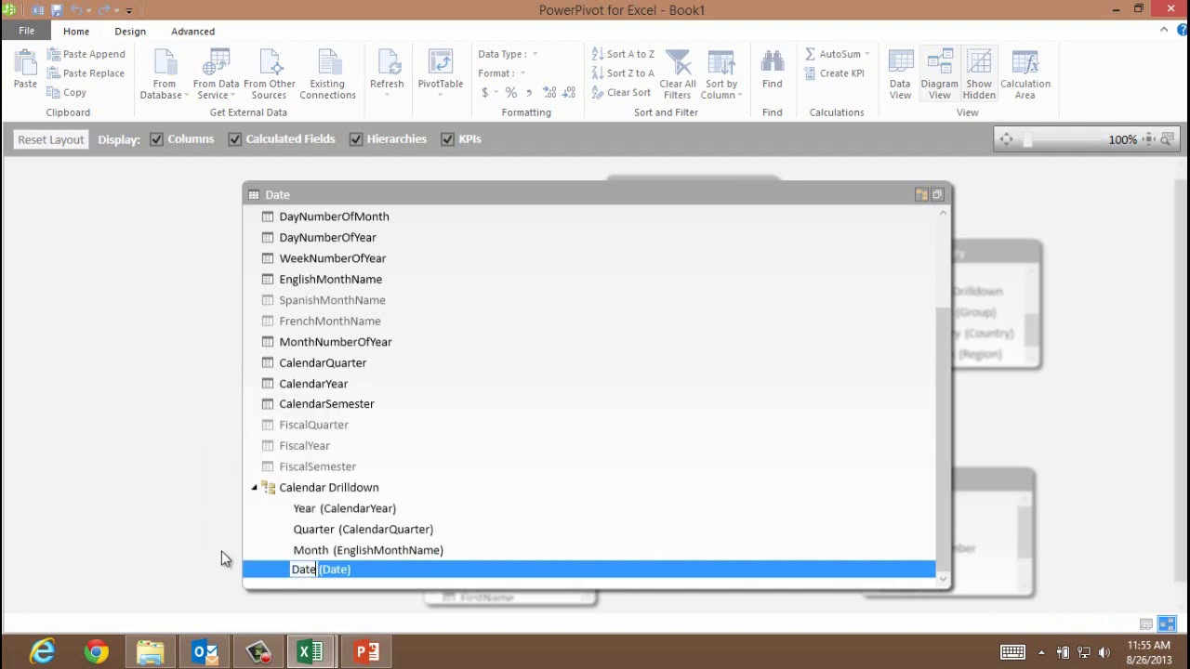
{"action": "key", "text": "Return"}
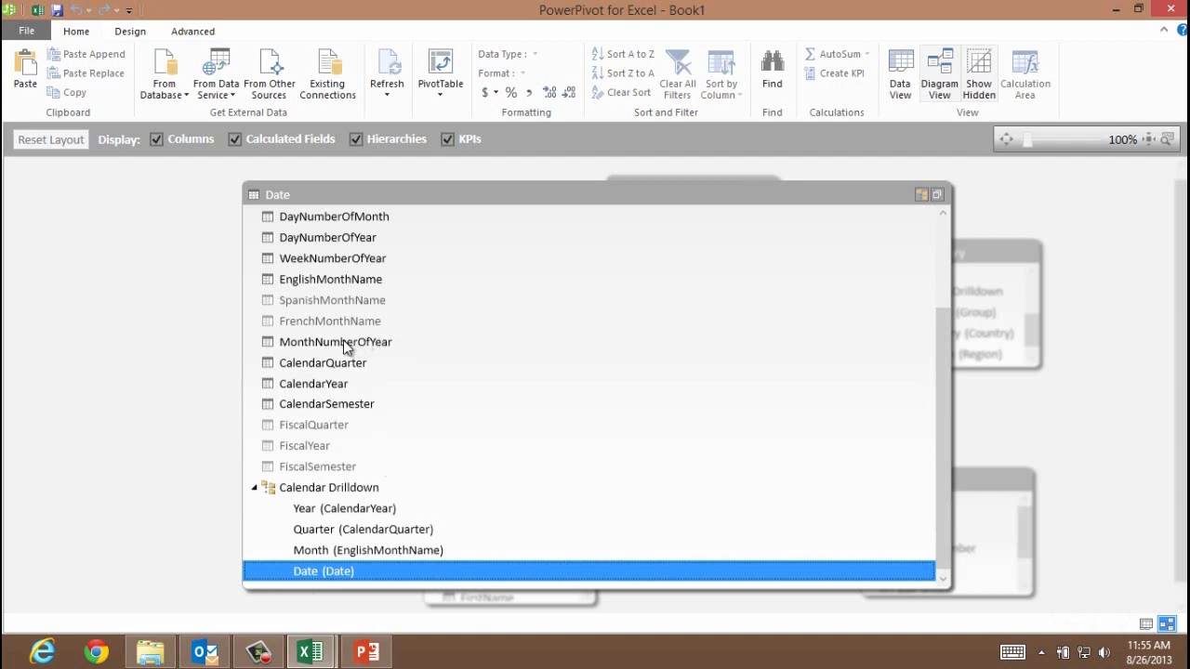
- Rename the WeekNumberOfYear column of the Date table as Week Number Of Year
{"action": "left_click", "coordinate": [321, 258]}
{"action": "scroll", "coordinate": [337, 325], "scroll_direction": "up", "scroll_amount": 2}
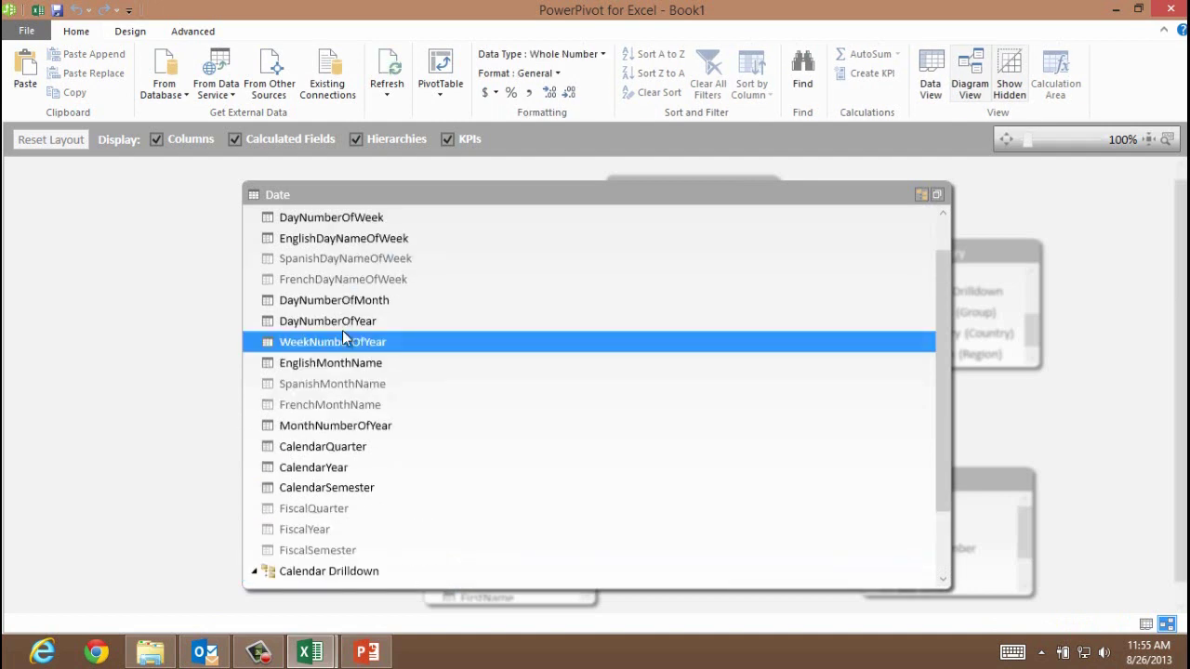
{"action": "right_click", "coordinate": [340, 341]}
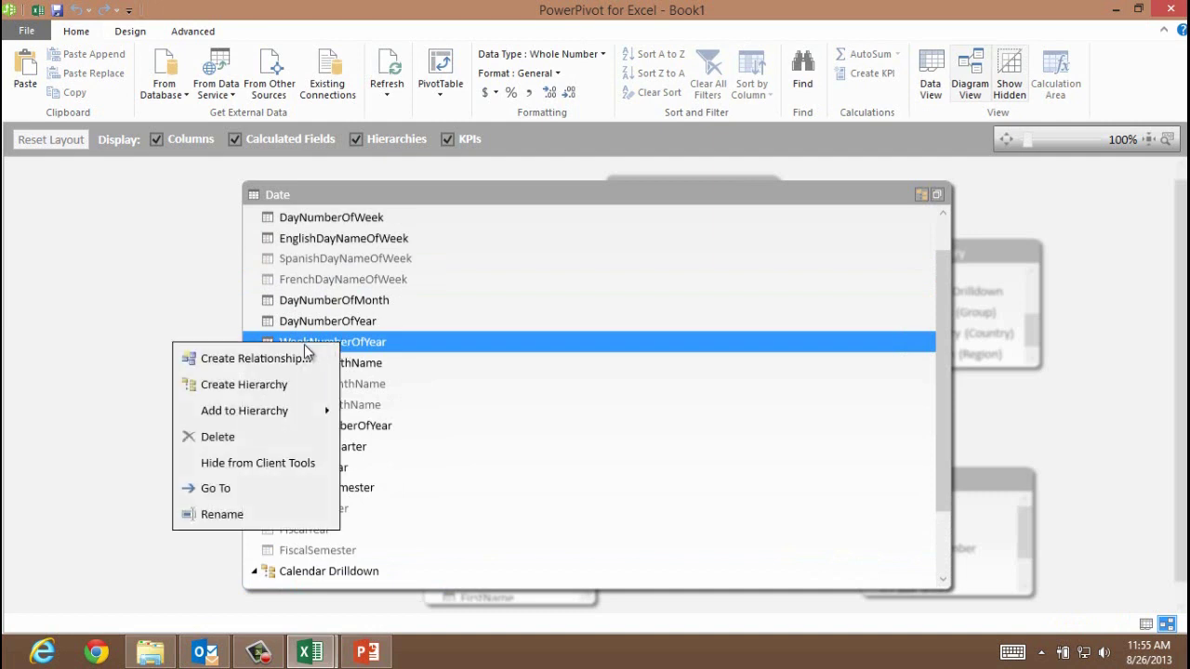
{"action": "left_click", "coordinate": [261, 515]}
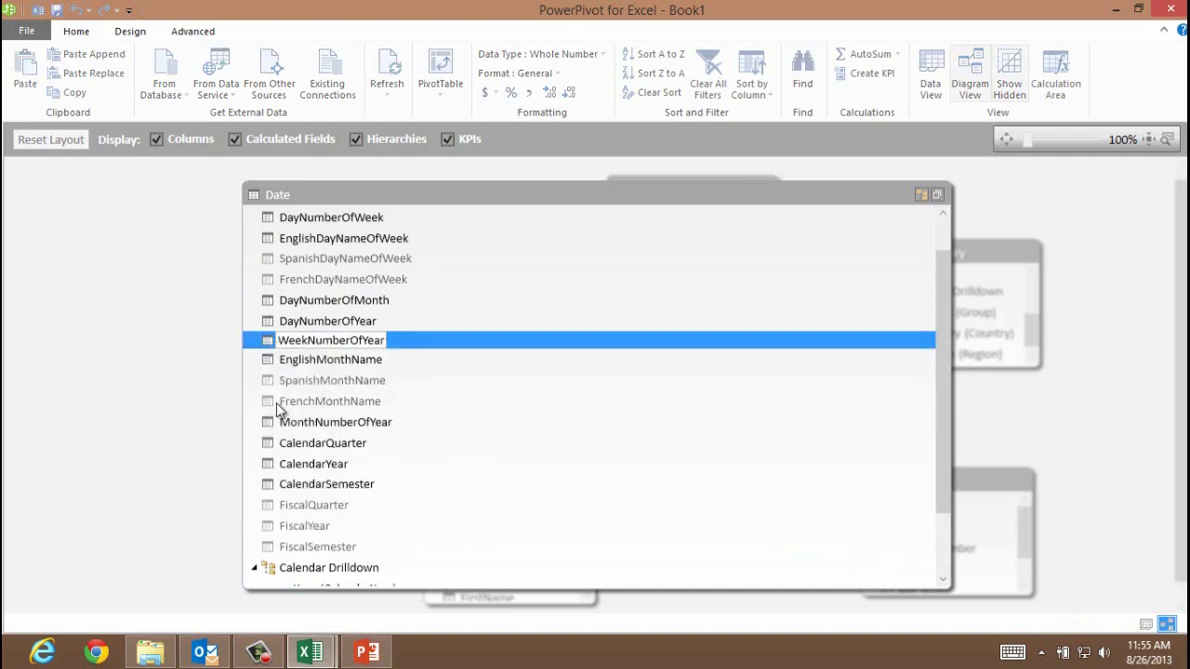
{"action": "left_click", "coordinate": [307, 340]}
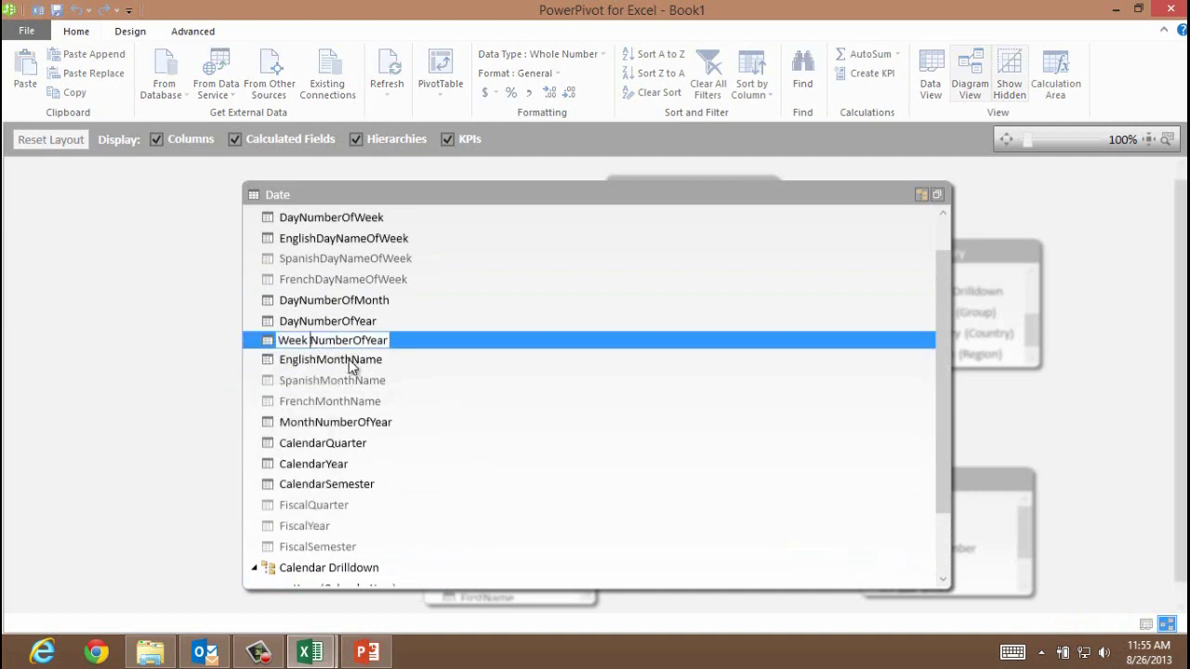
{"action": "left_click", "coordinate": [355, 340]}
{"action": "left_click", "coordinate": [370, 340]}
{"action": "left_click", "coordinate": [398, 401]}
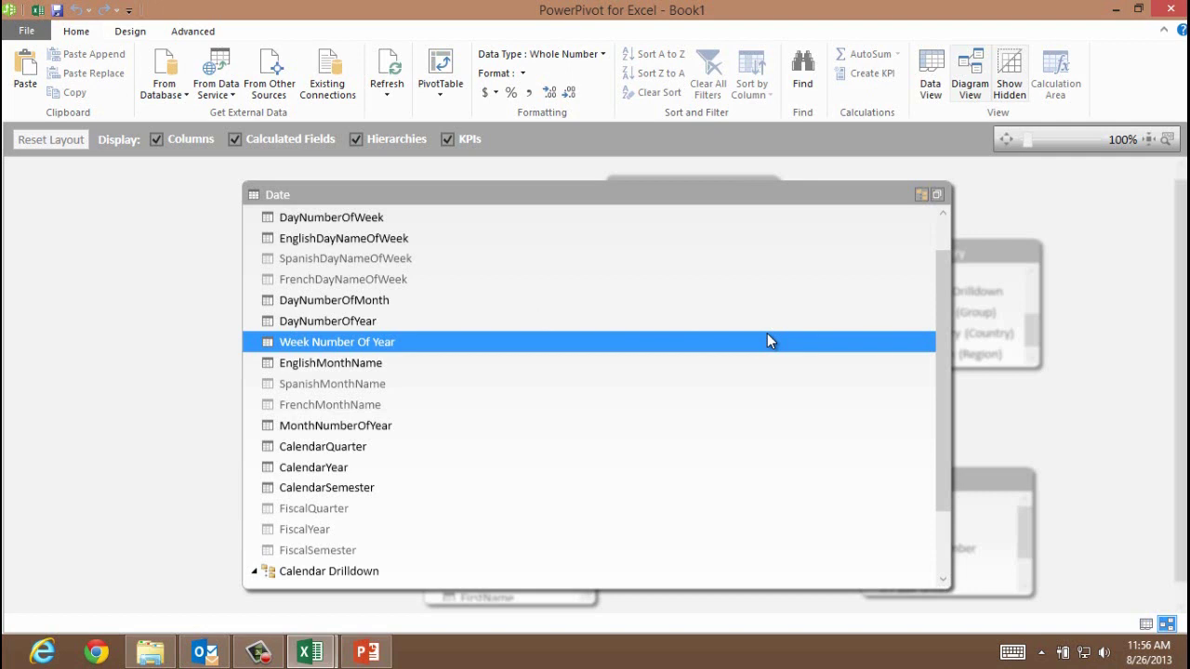
- Restore the Date table to its normal size and check its Calendar Drilldown levels in the diagram
{"action": "left_click", "coordinate": [939, 192]}
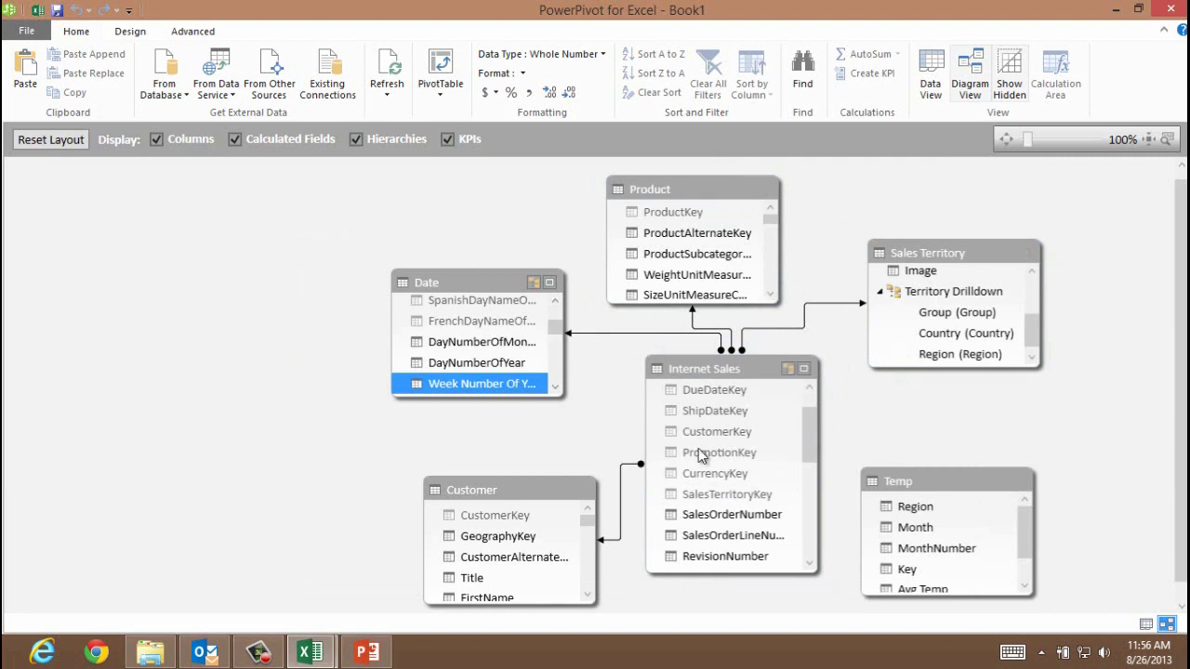
{"action": "left_click_drag", "start_coordinate": [557, 333], "coordinate": [560, 383]}
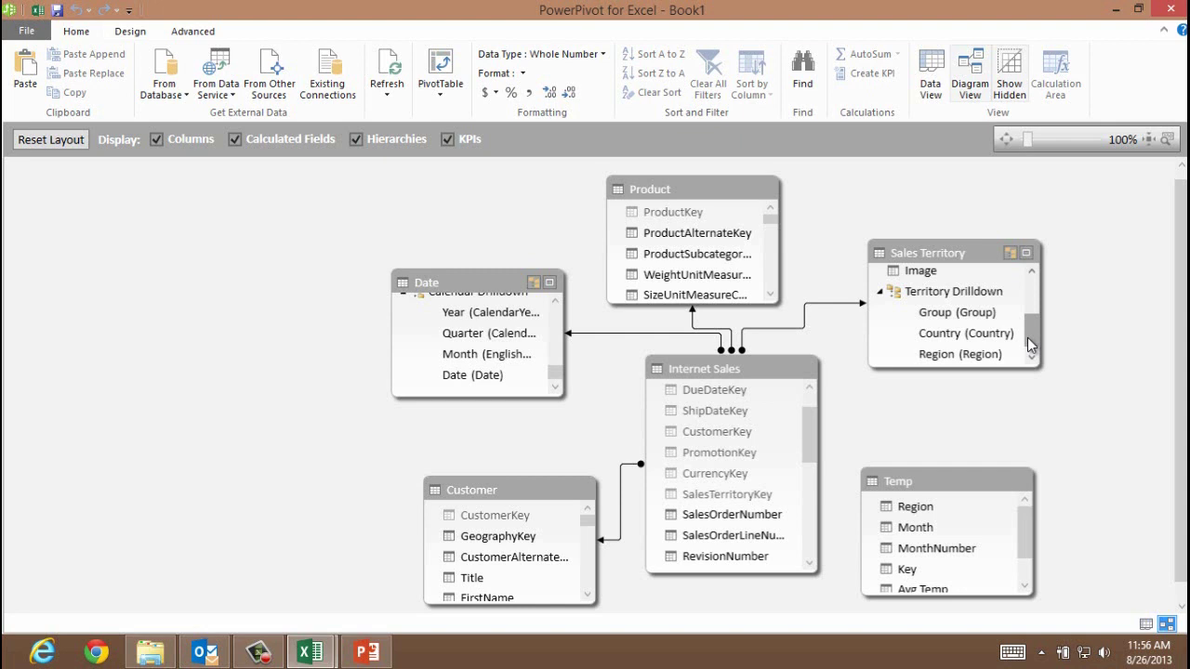
{"action": "left_click", "coordinate": [723, 343]}
- Create a PivotTable from the data model in the existing worksheet at 'Sheet1'!$A$1
{"action": "left_click", "coordinate": [443, 76]}
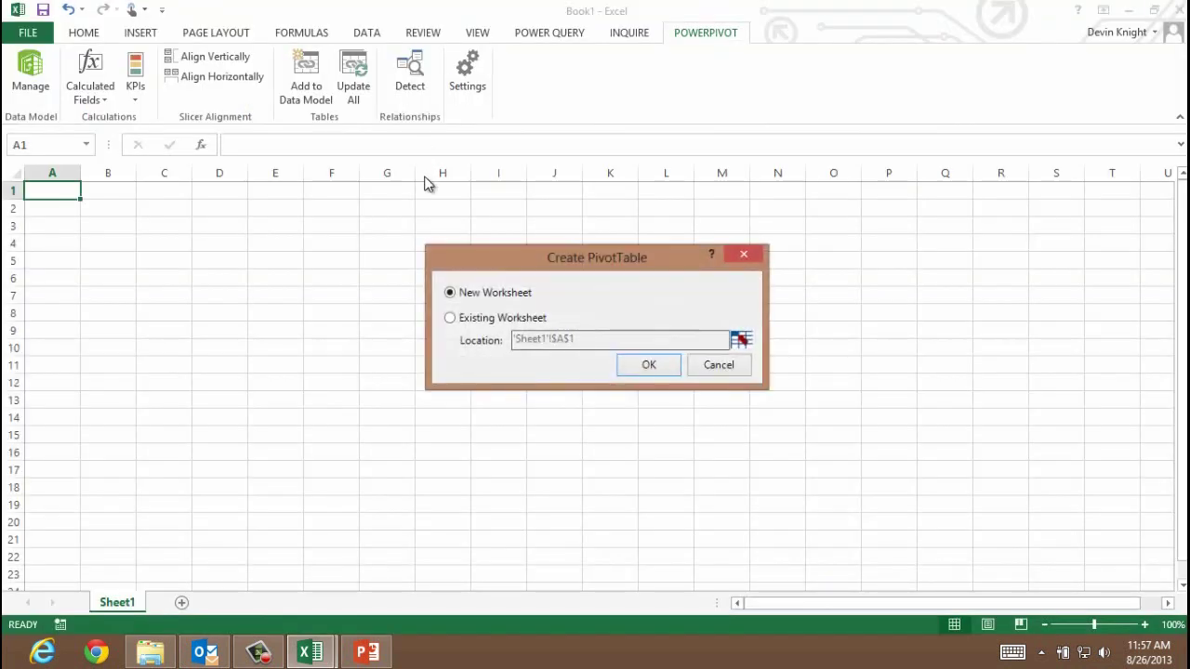
{"action": "left_click", "coordinate": [449, 319]}
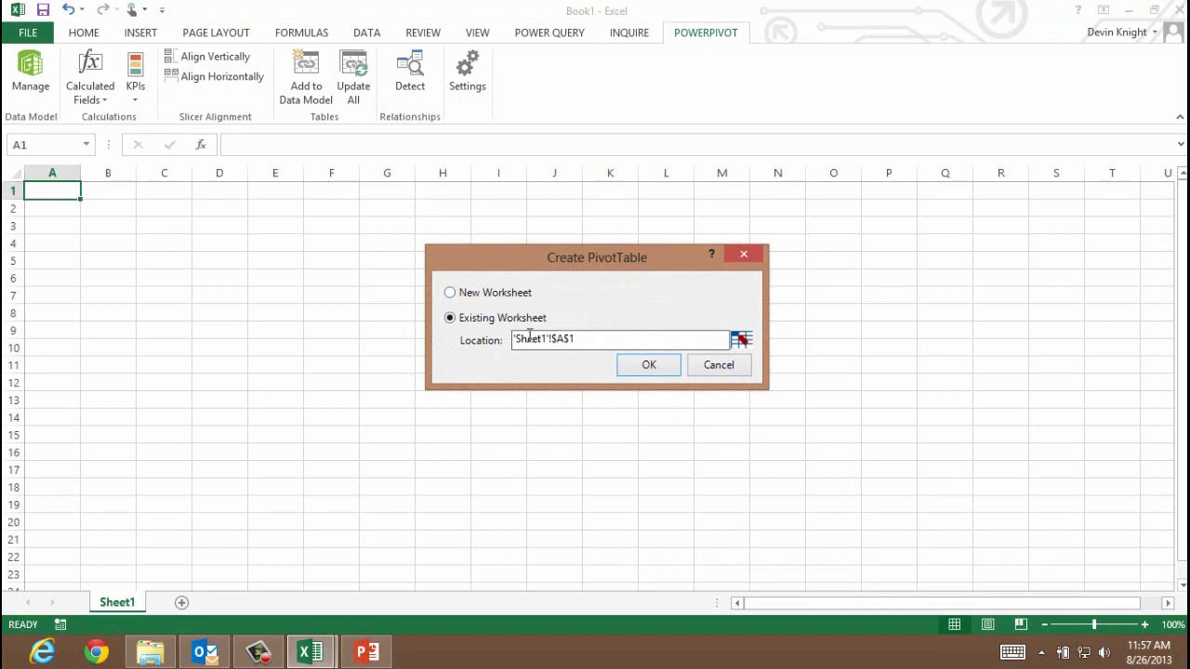
{"action": "left_click", "coordinate": [650, 367]}
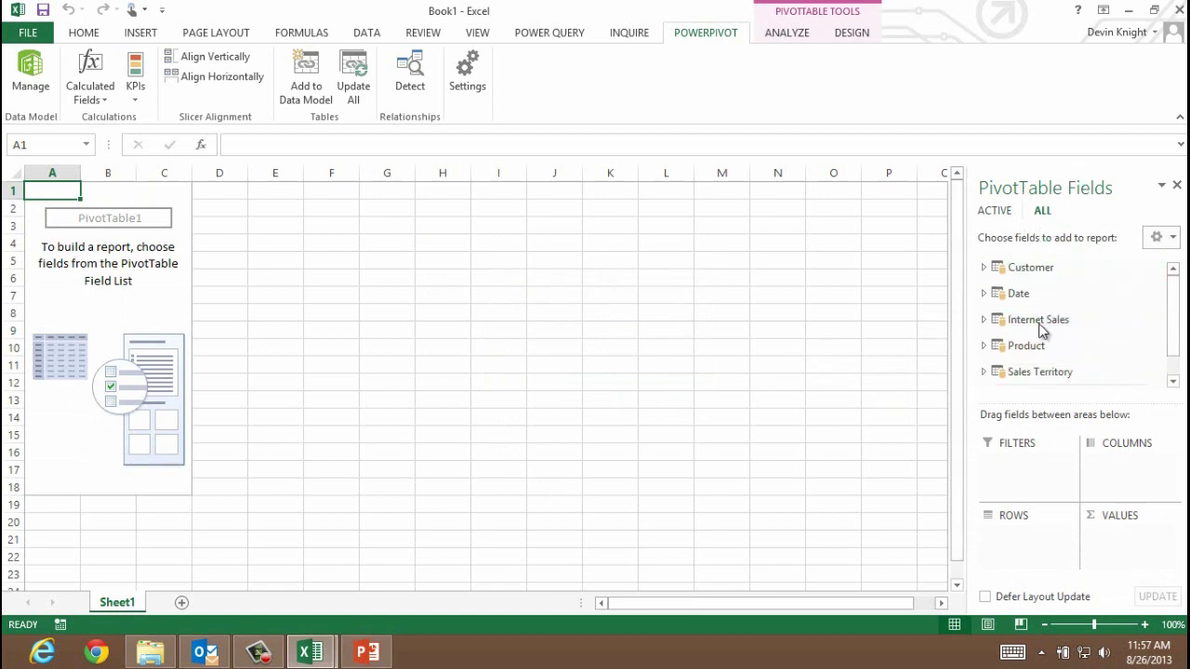
- Add the Date table's Calendar Drilldown hierarchy to the PivotTable rows and SalesAmount from Internet Sales to the values
{"action": "left_click", "coordinate": [984, 293]}
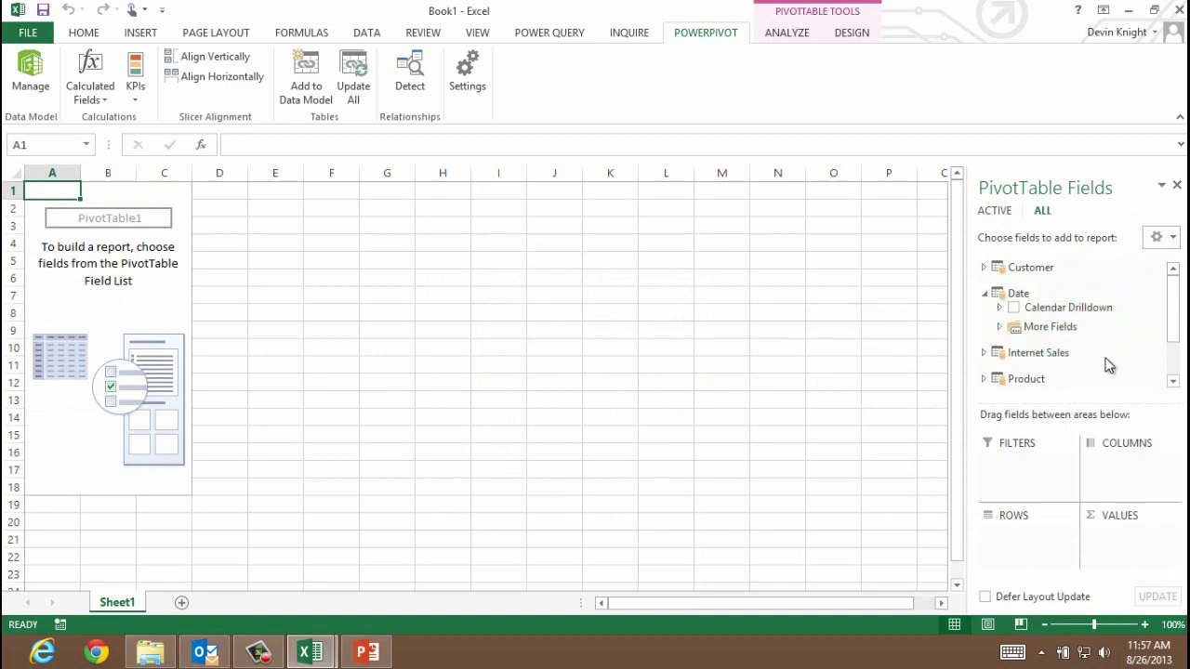
{"action": "left_click", "coordinate": [1014, 307]}
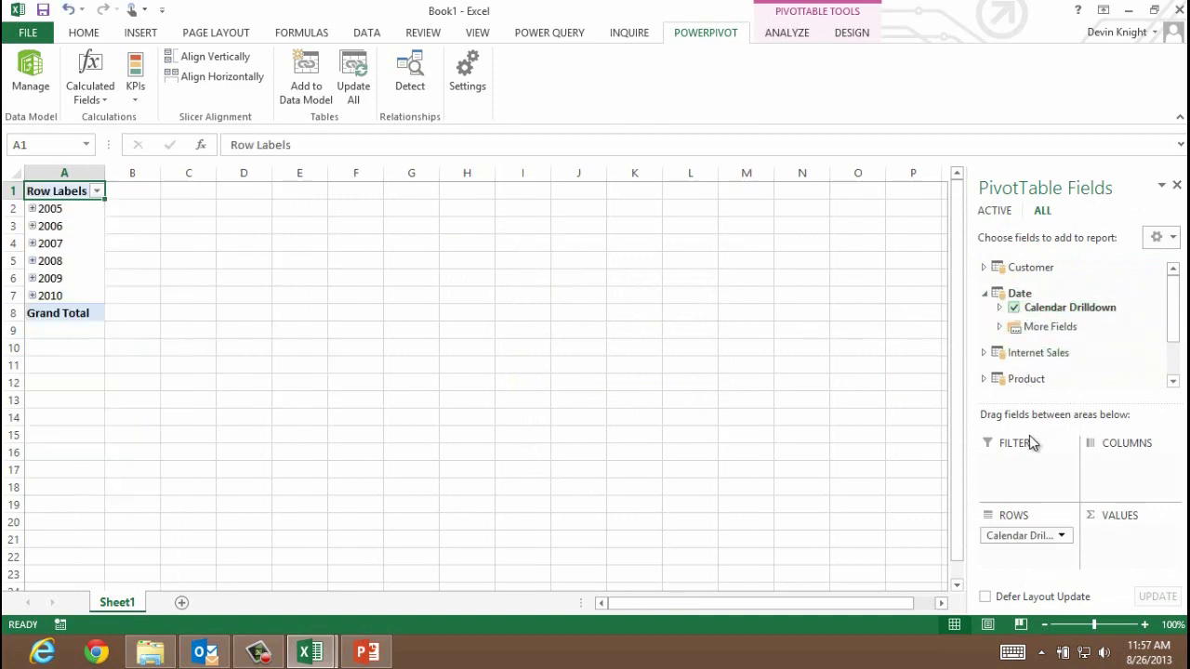
{"action": "left_click", "coordinate": [984, 353]}
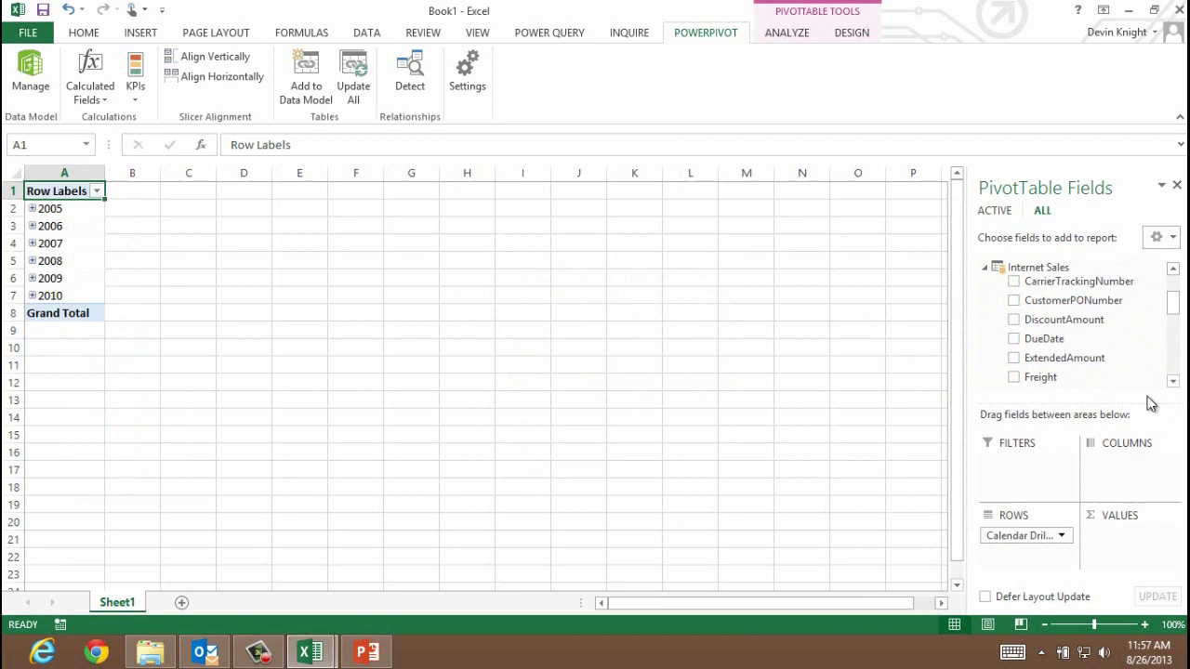
{"action": "left_click", "coordinate": [1177, 345]}
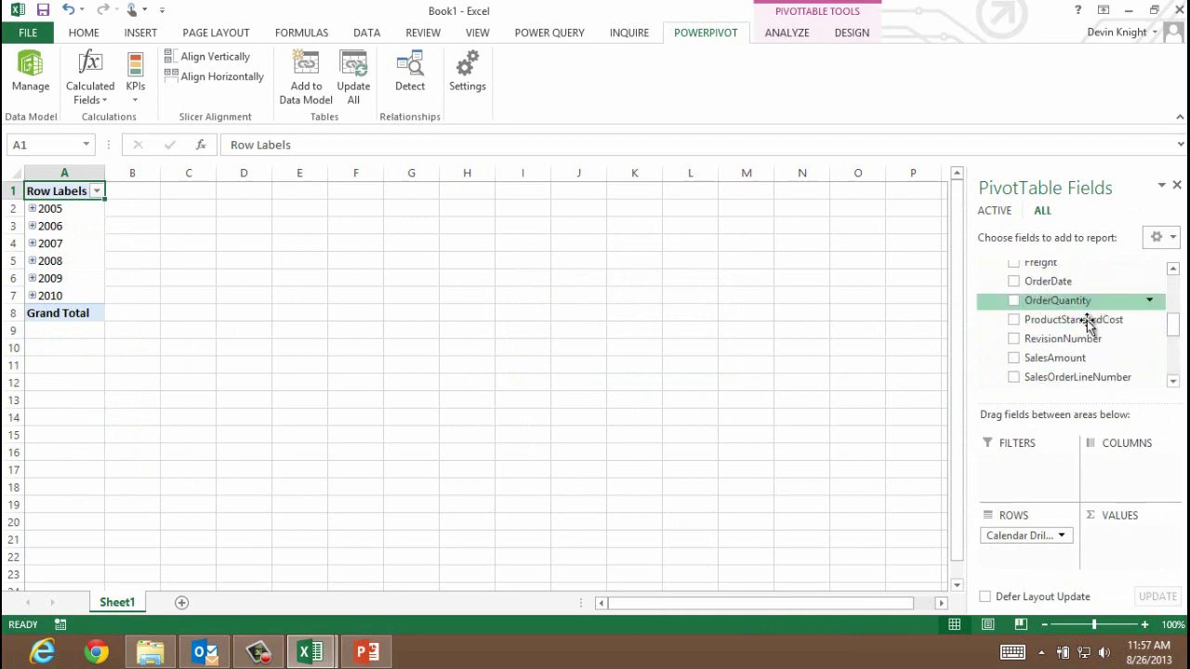
{"action": "left_click_drag", "start_coordinate": [1169, 318], "coordinate": [1171, 346]}
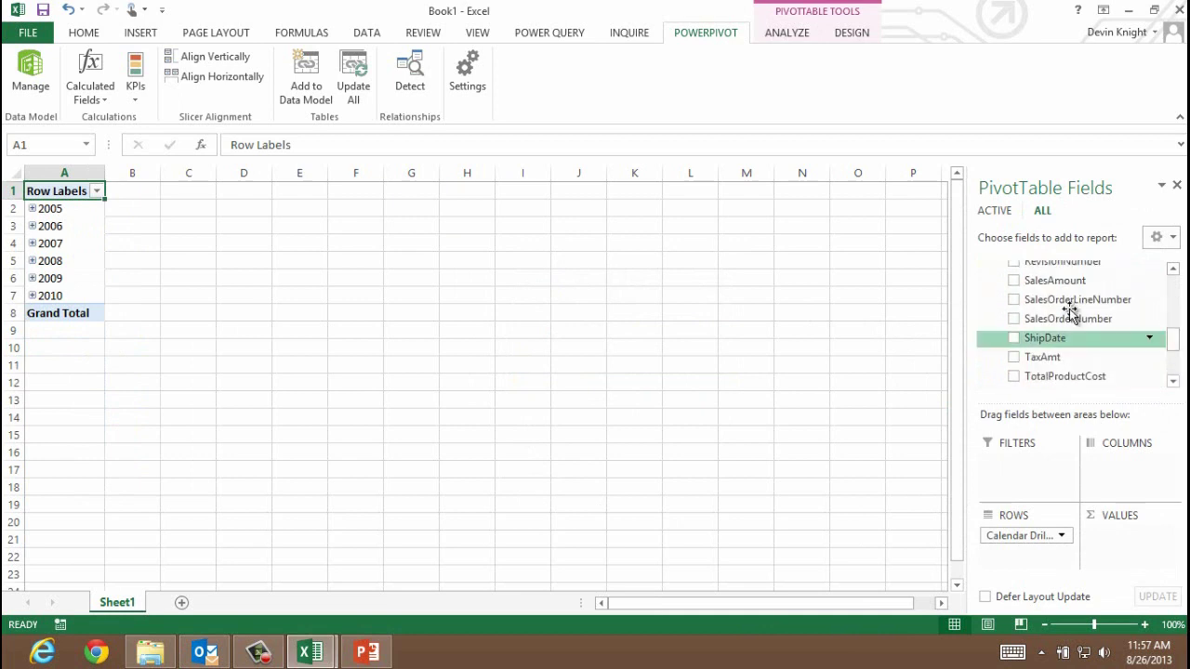
{"action": "left_click", "coordinate": [1014, 279]}
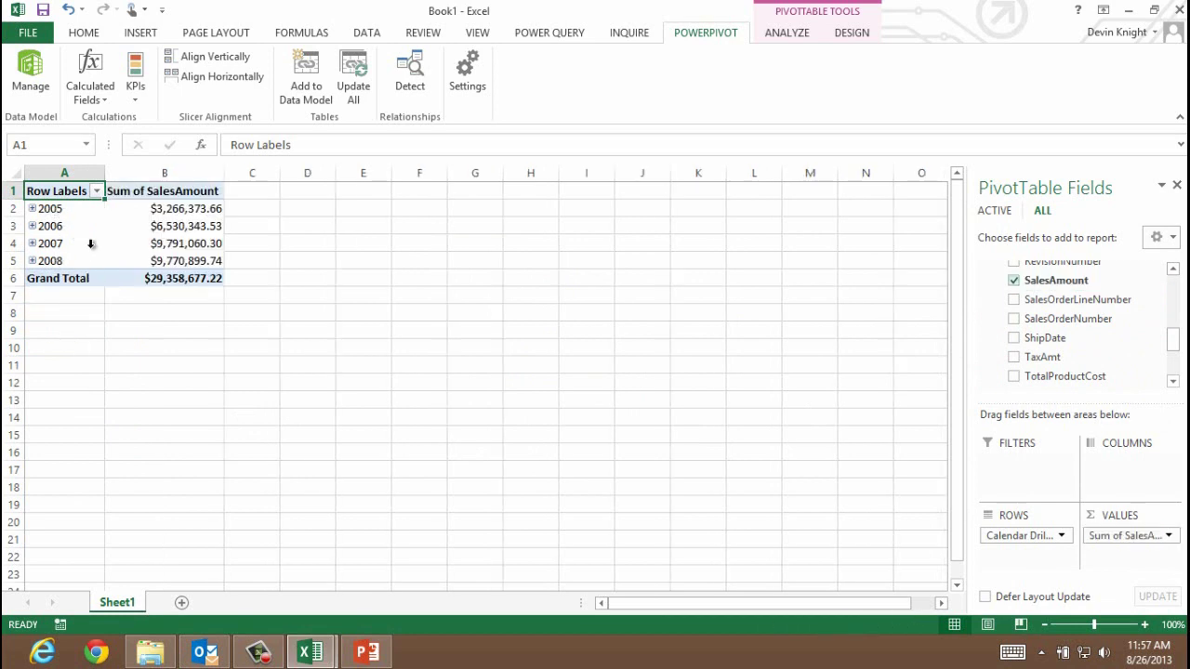
- Expand 2007 and its first quarter in the PivotTable and check the order of the months
{"action": "left_click", "coordinate": [32, 243]}
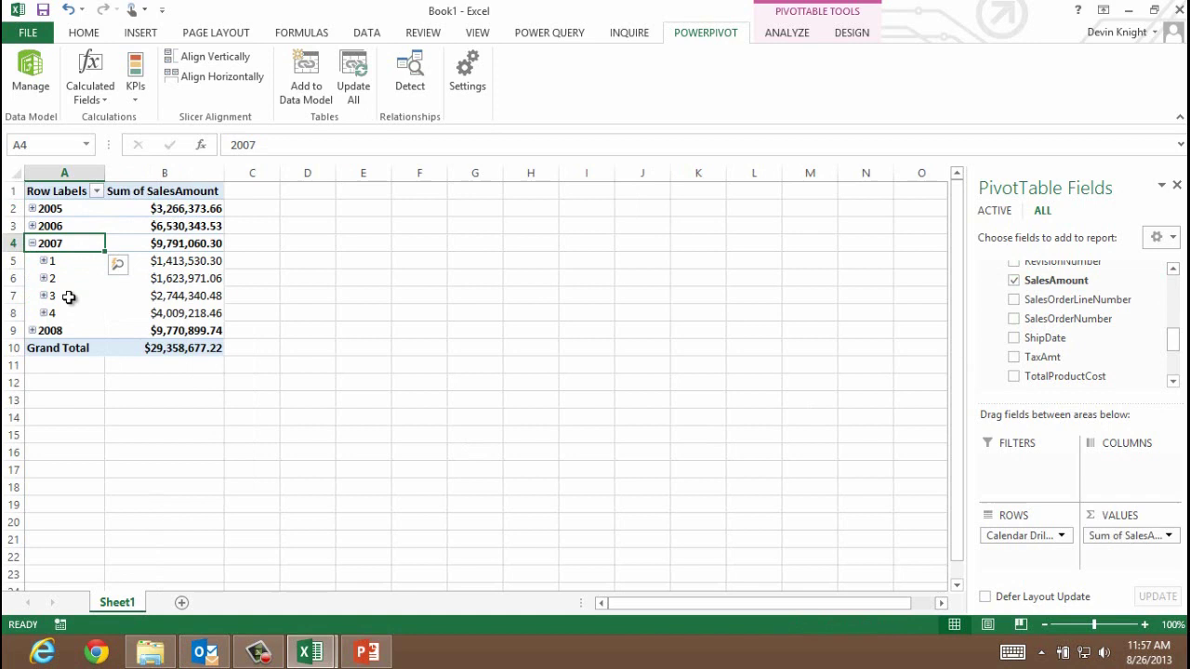
{"action": "left_click", "coordinate": [43, 260]}
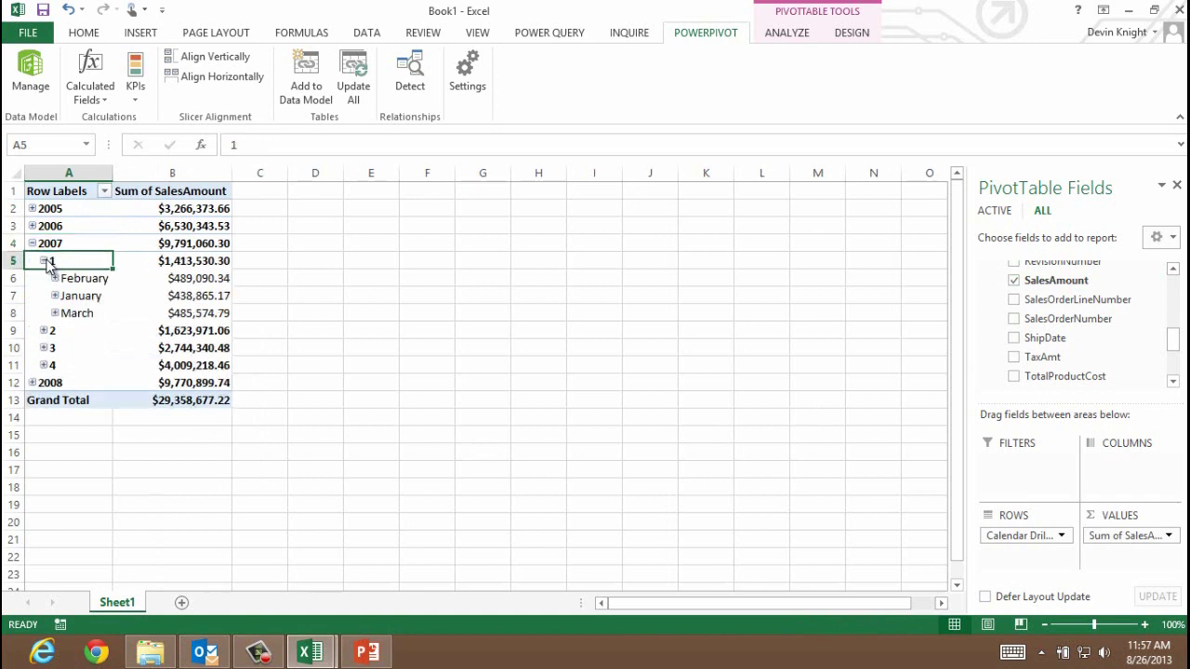
{"action": "left_click", "coordinate": [207, 296]}
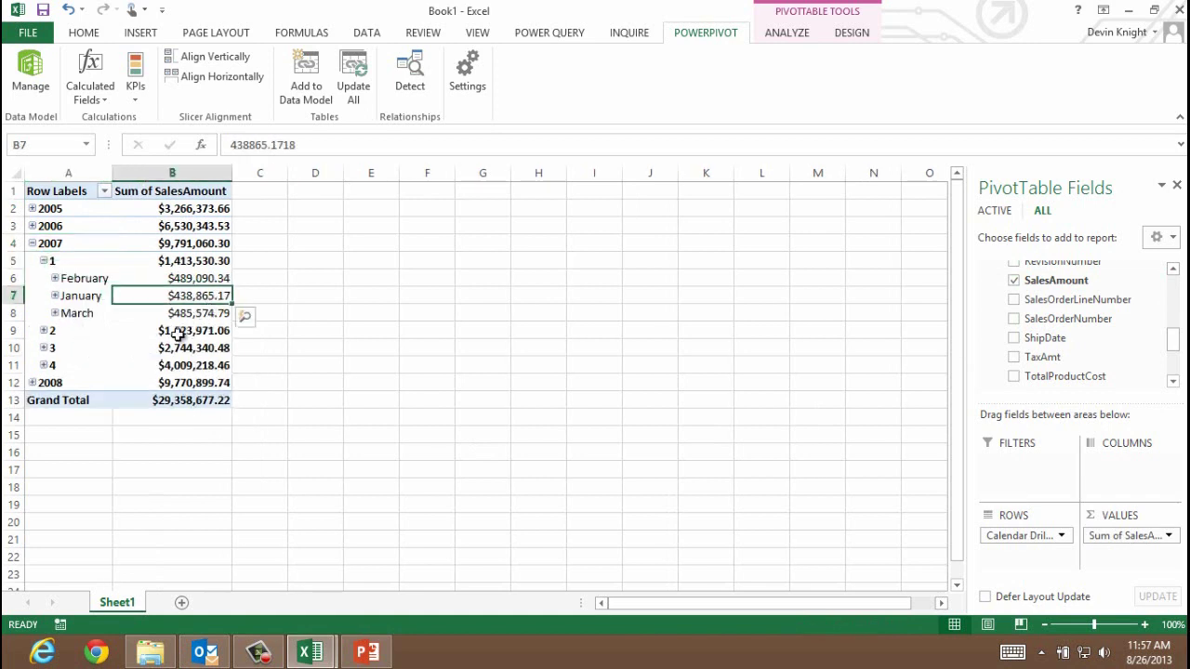
{"action": "left_click", "coordinate": [90, 278]}
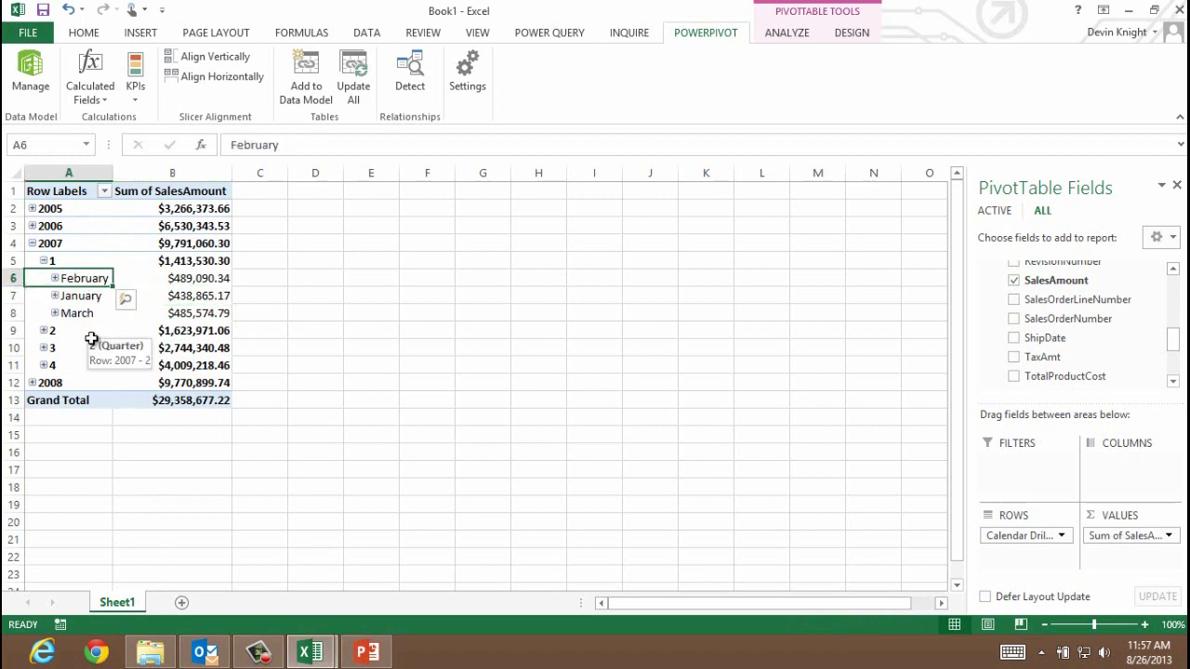
- Expand quarters 2, 3 and 4 of 2007 in the PivotTable down to their months
{"action": "left_click", "coordinate": [42, 330]}
{"action": "left_click", "coordinate": [84, 351]}
{"action": "left_click", "coordinate": [88, 369]}
{"action": "left_click", "coordinate": [87, 385]}
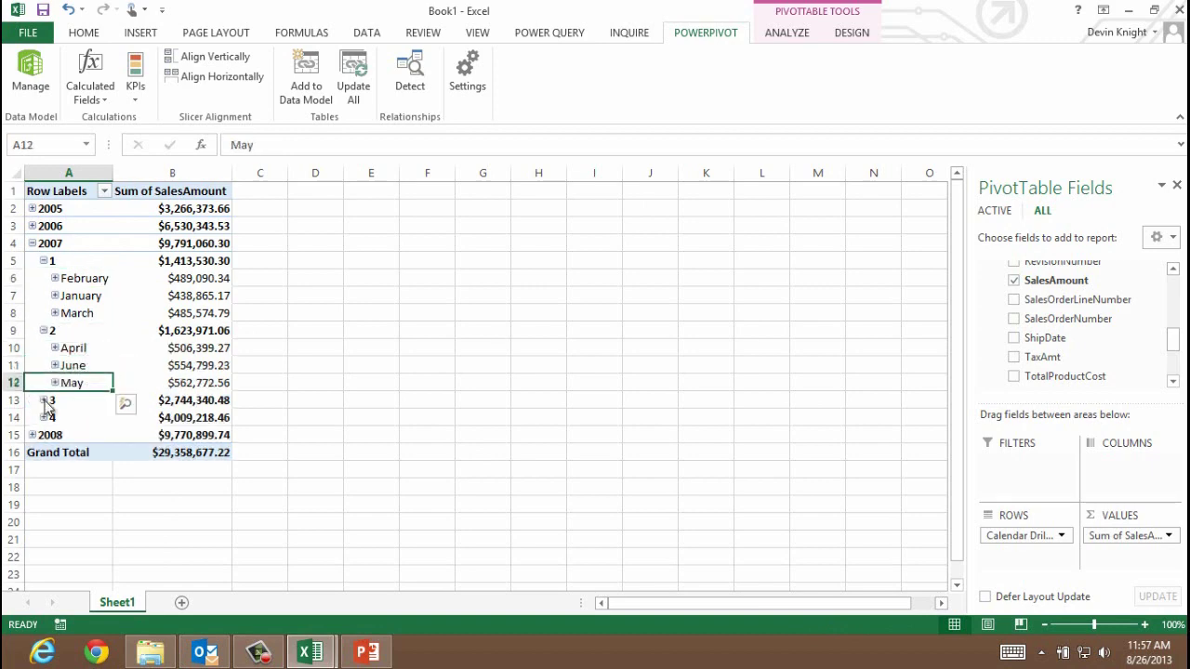
{"action": "left_click", "coordinate": [42, 400]}
{"action": "left_click", "coordinate": [44, 470]}
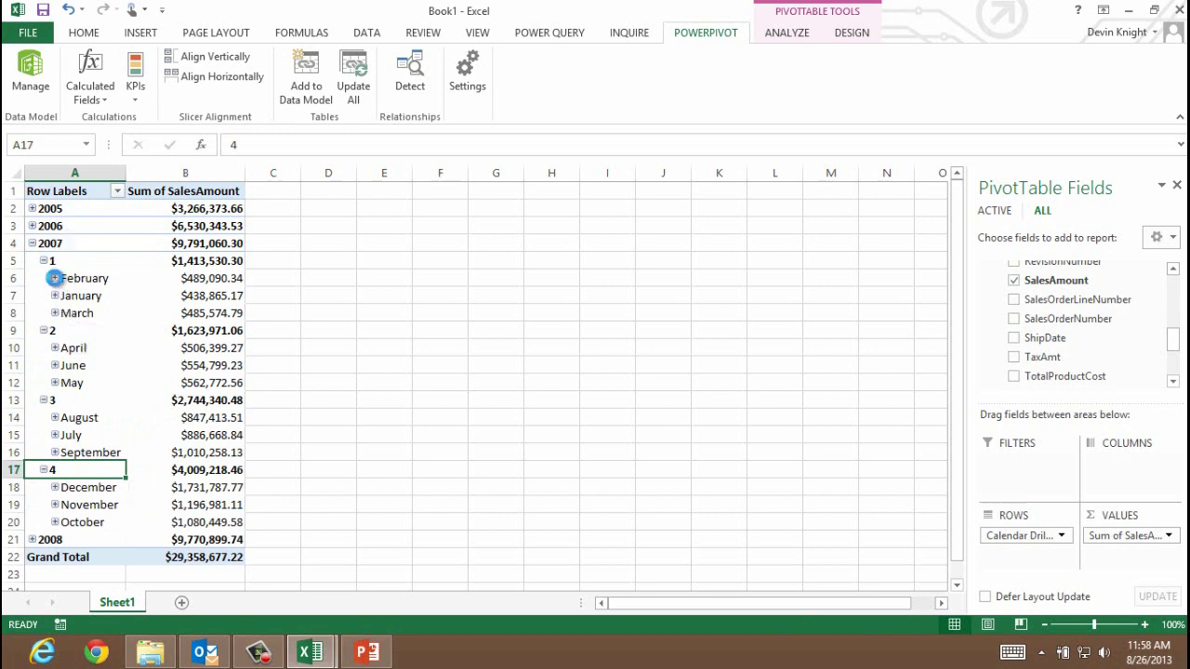
- Expand February 2007 to look at its daily sales and collapse it again
{"action": "left_click", "coordinate": [55, 278]}
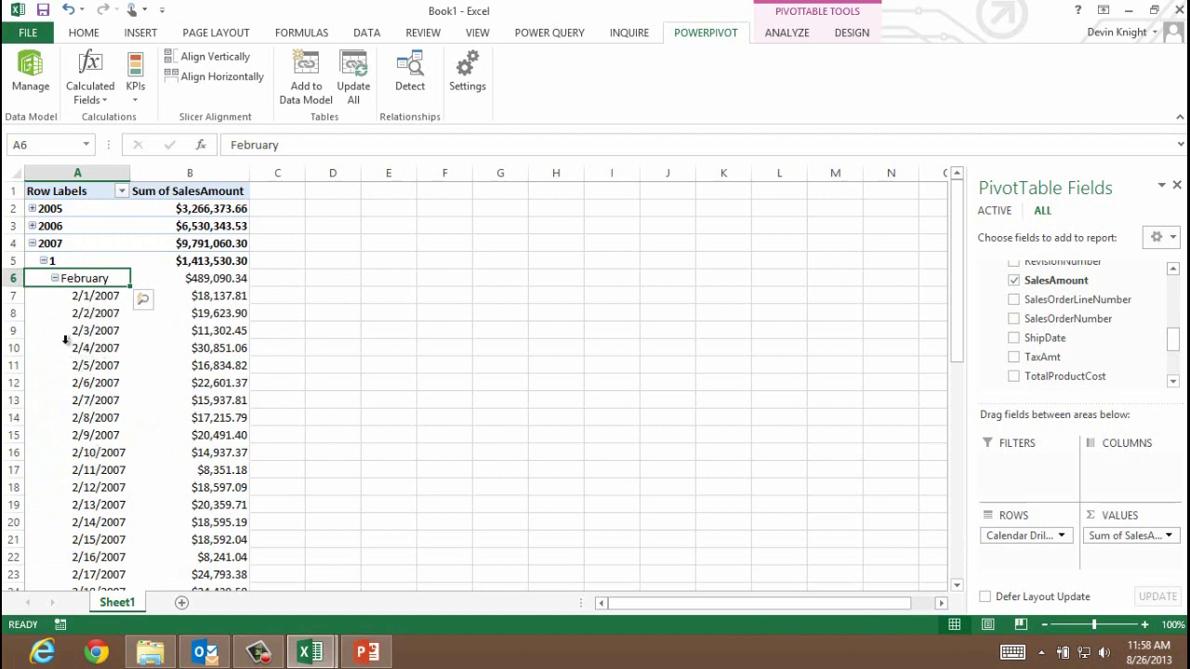
{"action": "left_click", "coordinate": [55, 278]}
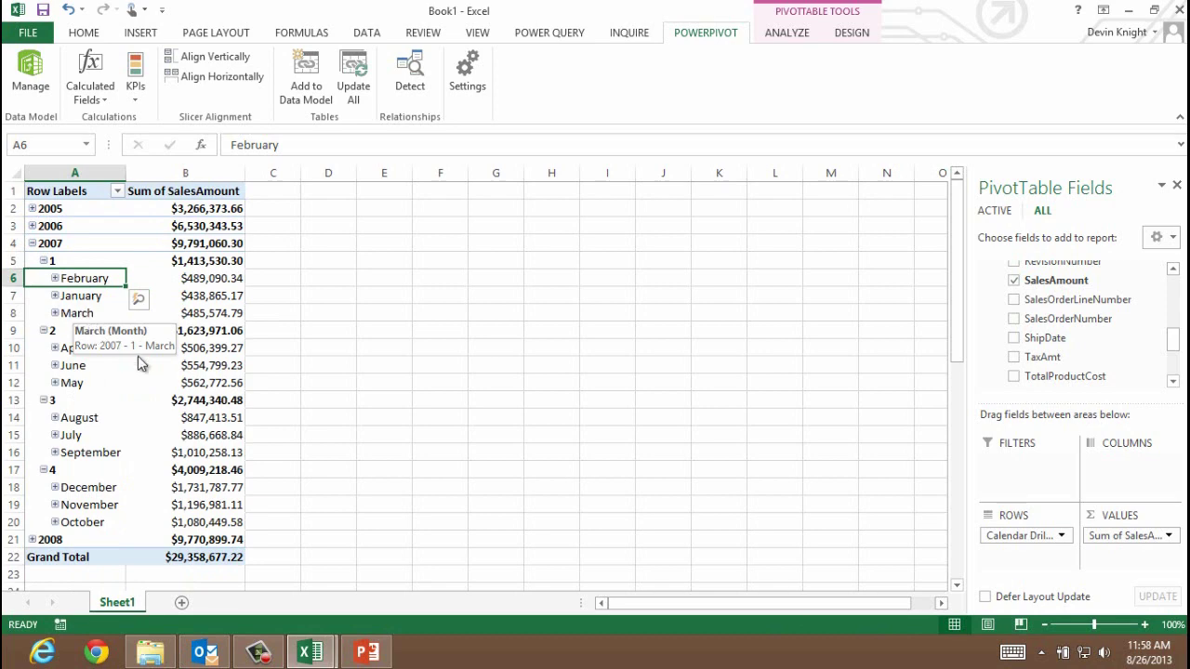
- Switch back to the PowerPivot window to manage the data model
{"action": "mouse_move", "coordinate": [320, 653]}
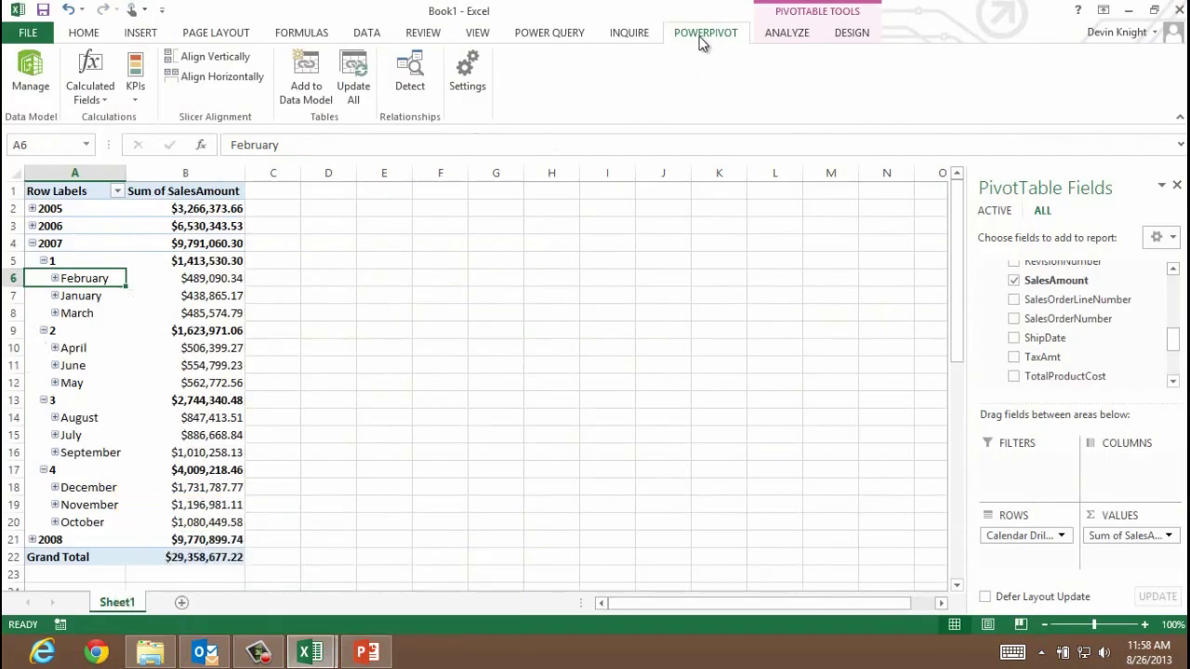
{"action": "left_click", "coordinate": [31, 82]}
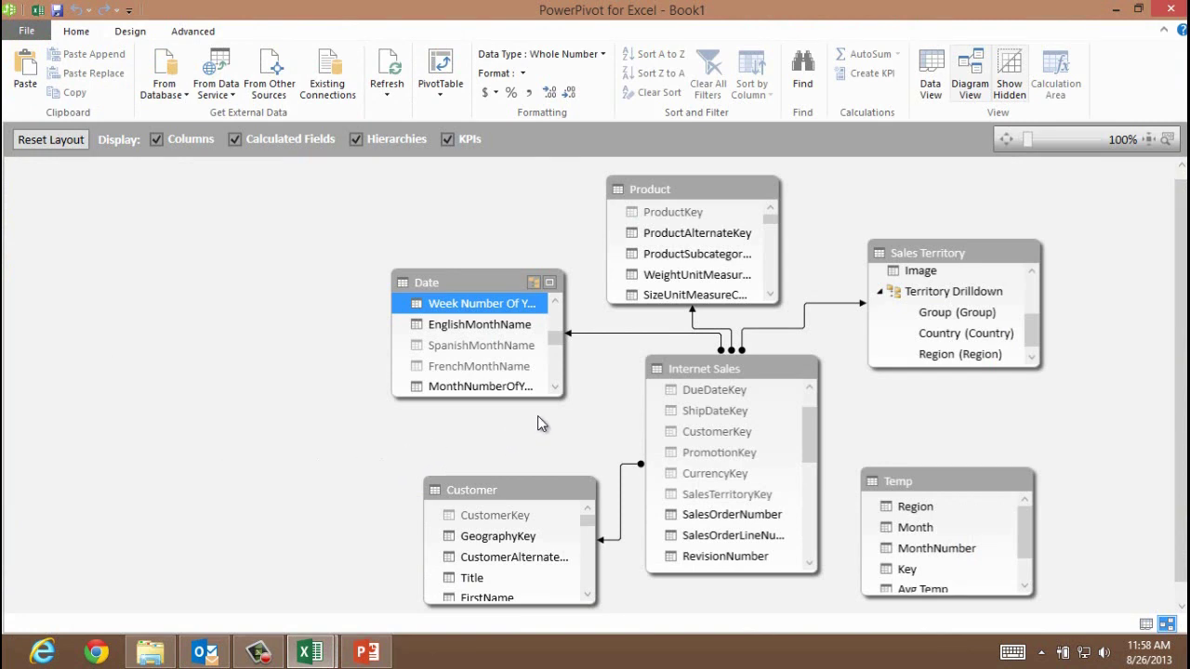
- Enlarge the Date table in the diagram, examine Calendar Drilldown's Month level and the EnglishMonthName and MonthNumberOfYear columns, then restore the table
{"action": "left_click", "coordinate": [548, 283]}
{"action": "left_click_drag", "start_coordinate": [937, 369], "coordinate": [880, 518]}
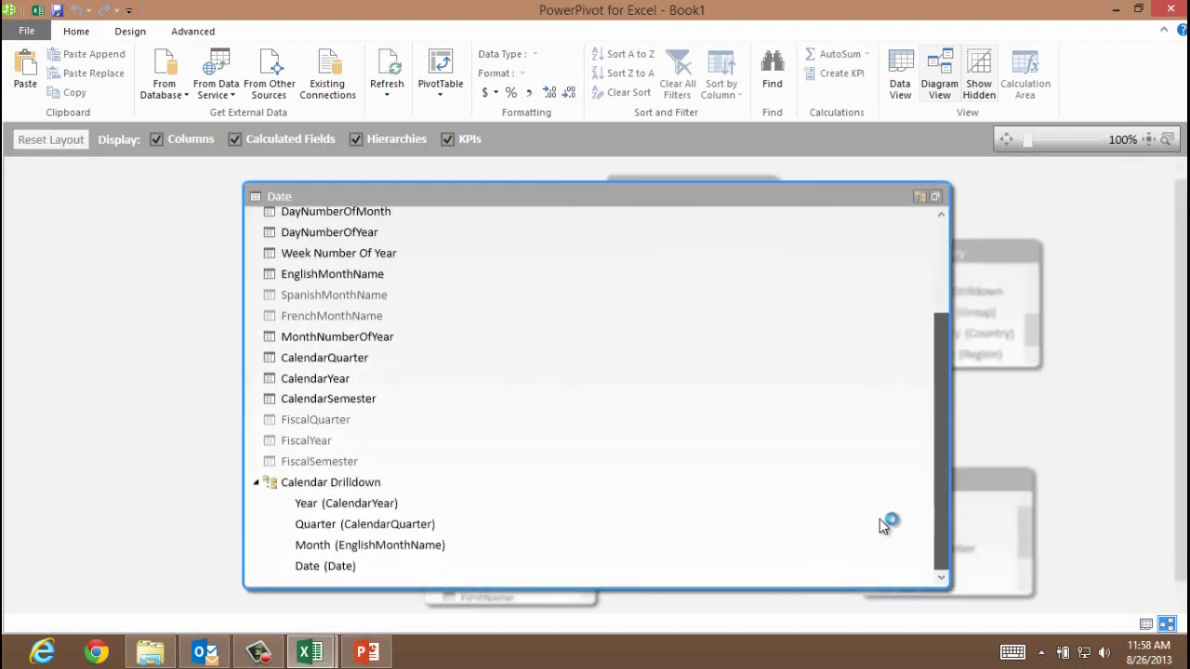
{"action": "left_click", "coordinate": [307, 548]}
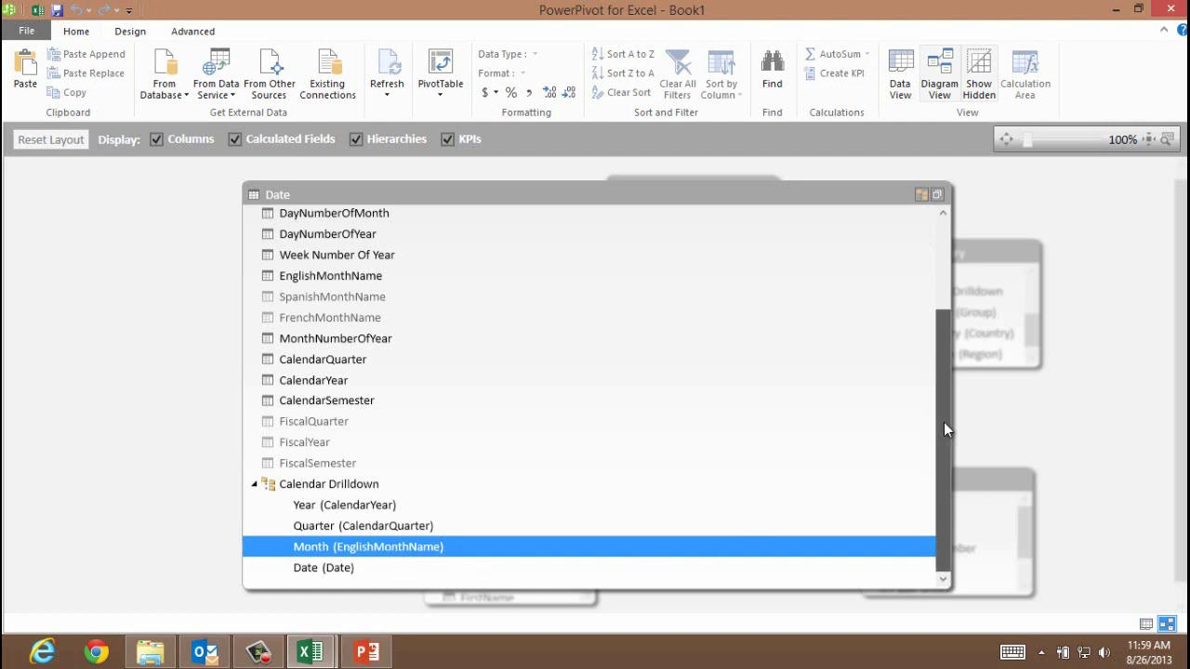
{"action": "left_click_drag", "start_coordinate": [944, 417], "coordinate": [931, 328]}
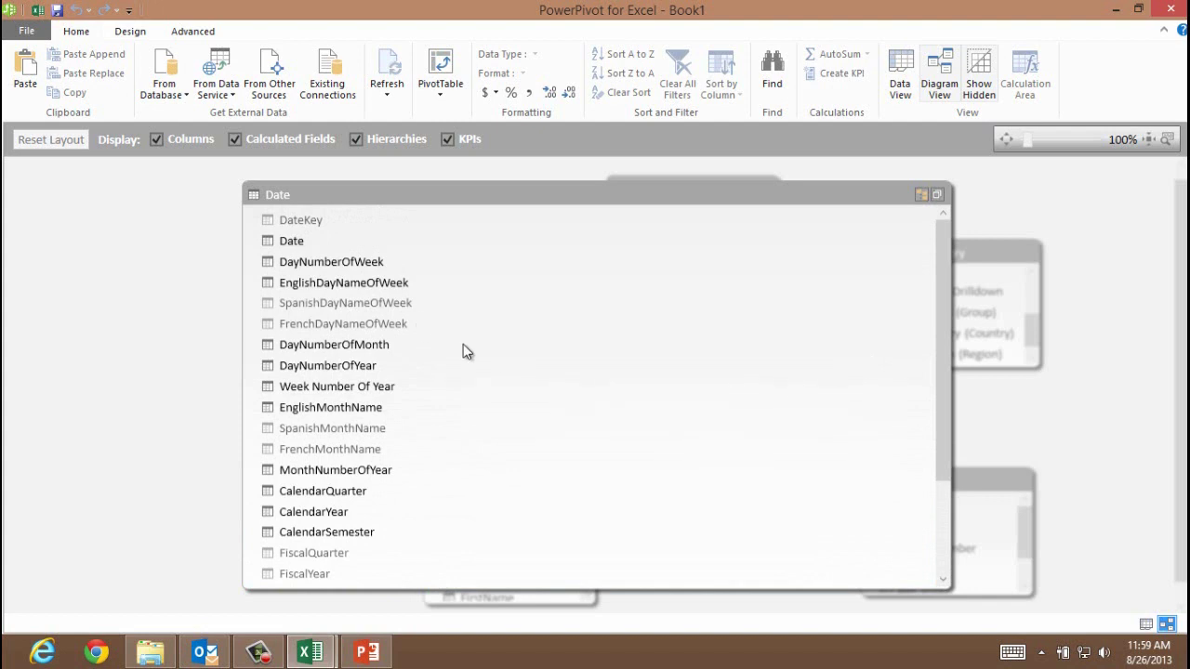
{"action": "left_click", "coordinate": [349, 413]}
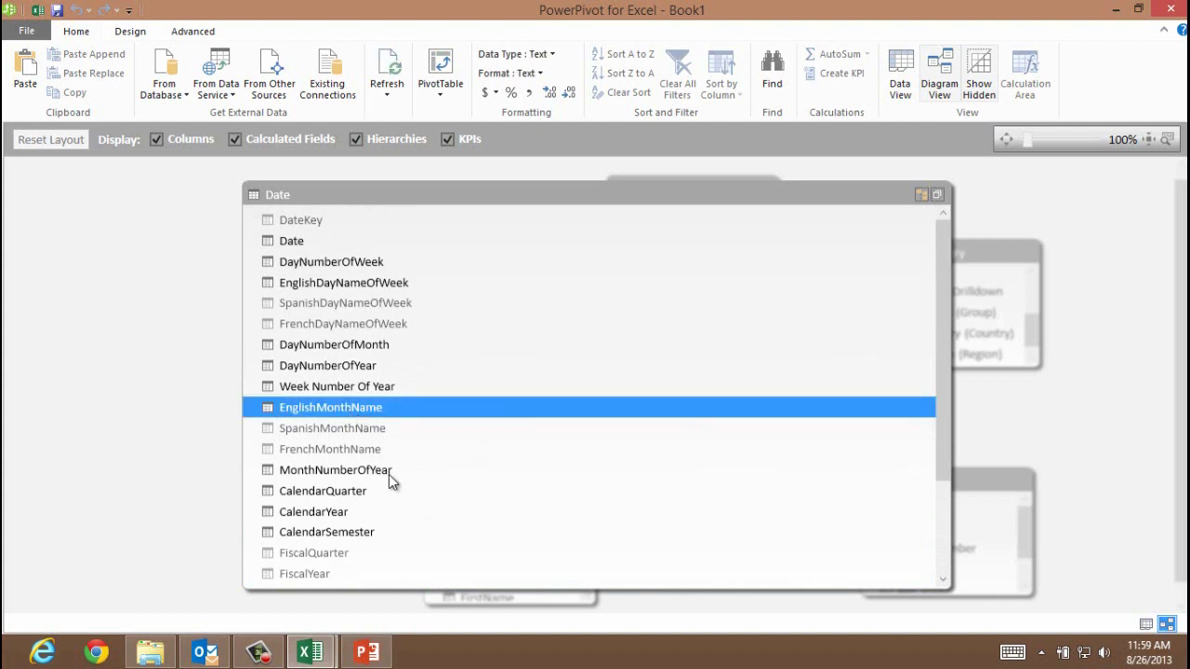
{"action": "left_click", "coordinate": [362, 472]}
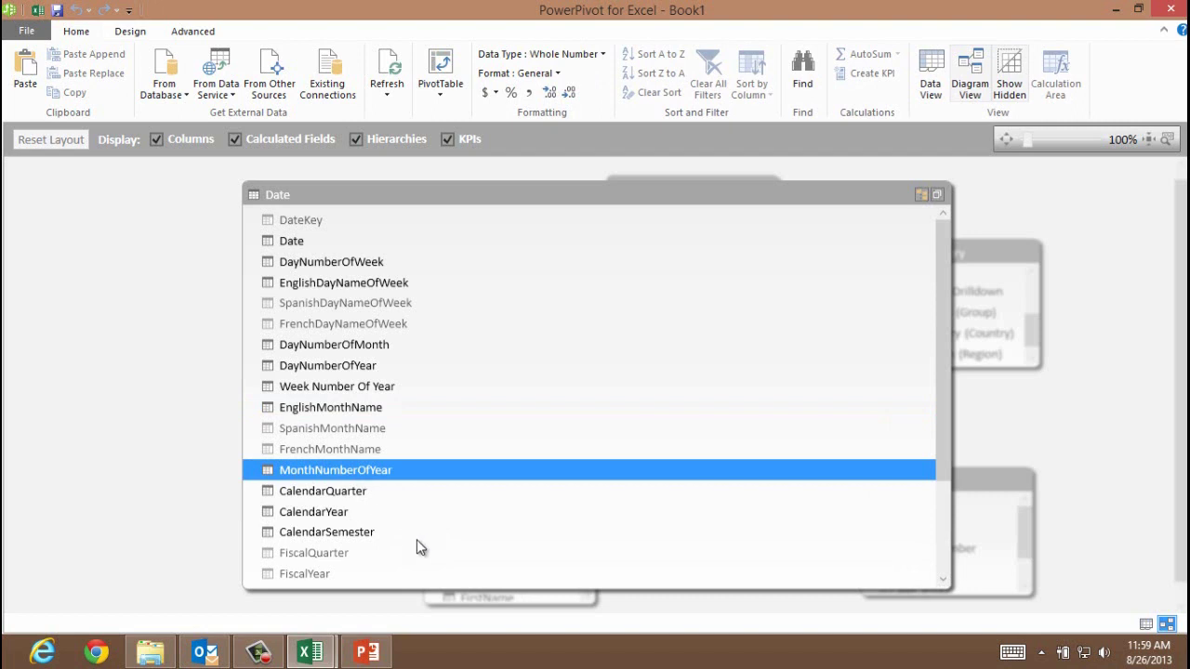
{"action": "left_click", "coordinate": [937, 195]}
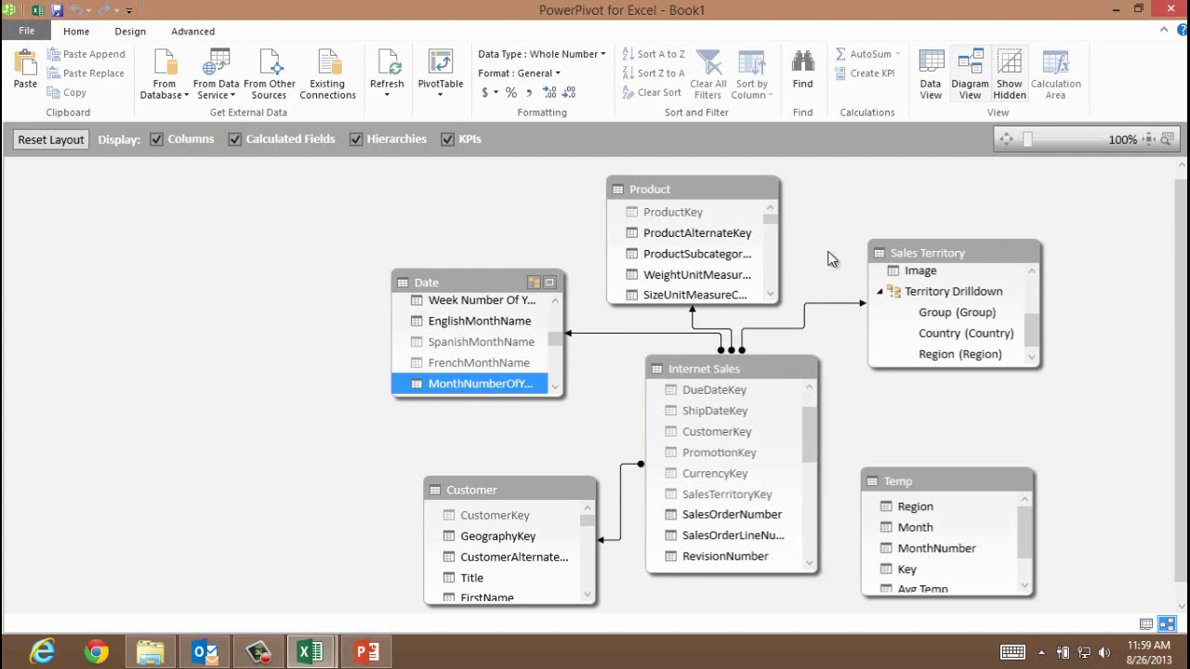
- Show the Date table's rows in Data View and select the EnglishMonthName column, bringing MonthNumberOfYear into view for comparison
{"action": "left_click", "coordinate": [931, 70]}
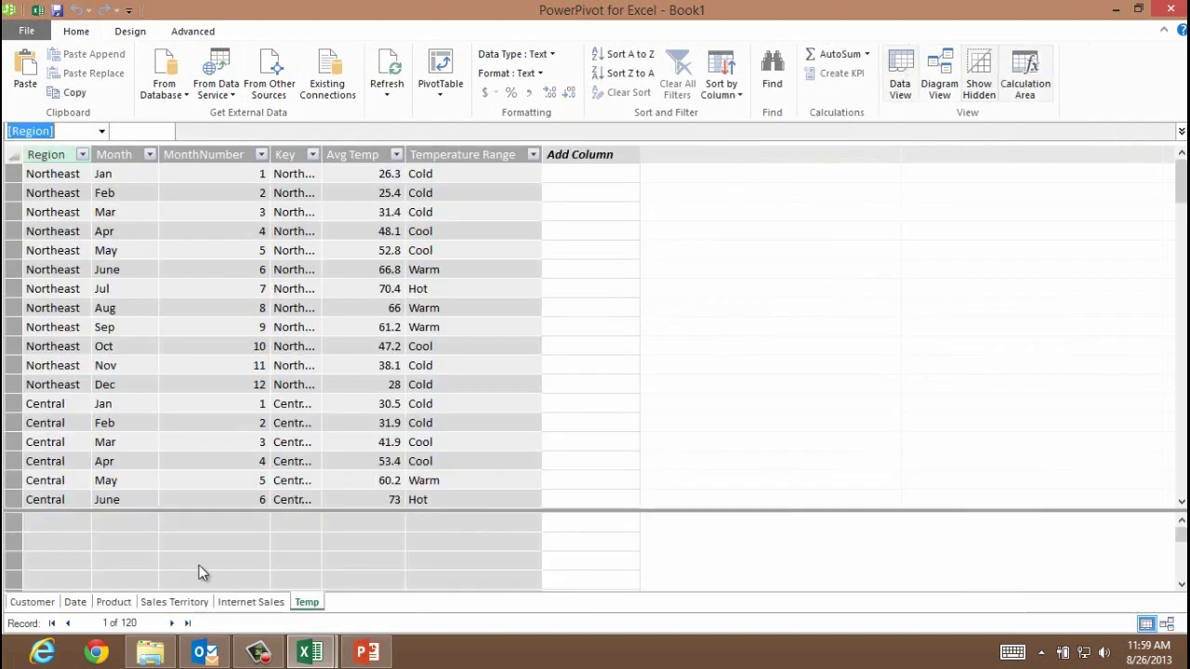
{"action": "left_click", "coordinate": [75, 603]}
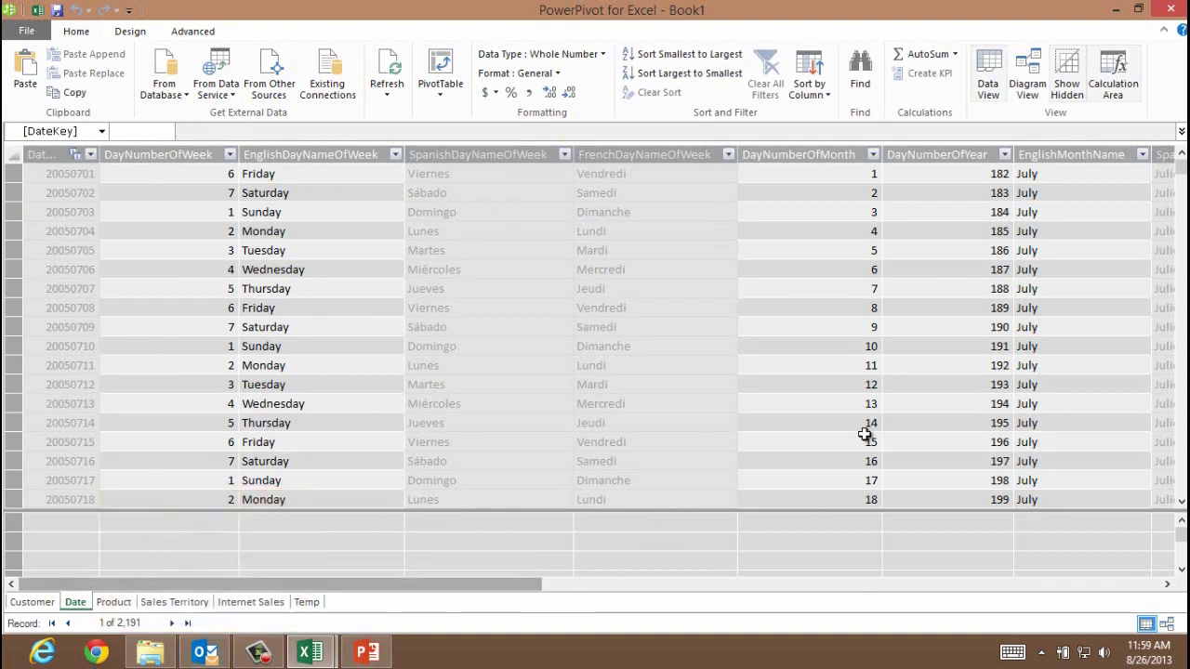
{"action": "left_click", "coordinate": [1079, 155]}
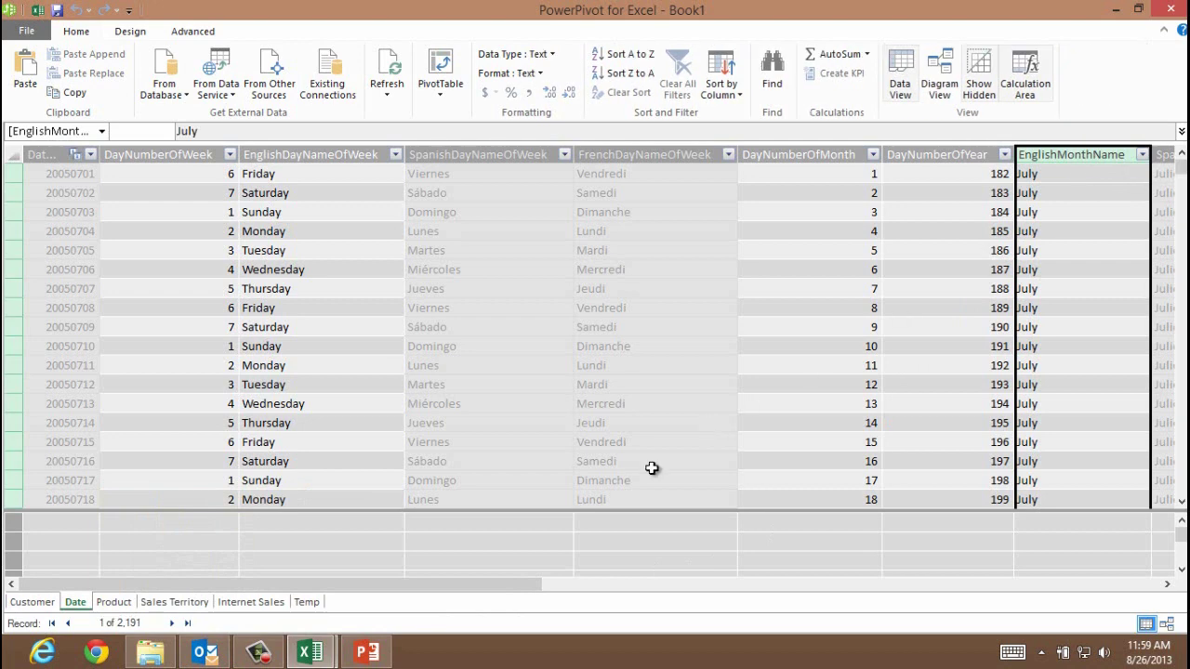
{"action": "left_click_drag", "start_coordinate": [527, 590], "coordinate": [733, 588]}
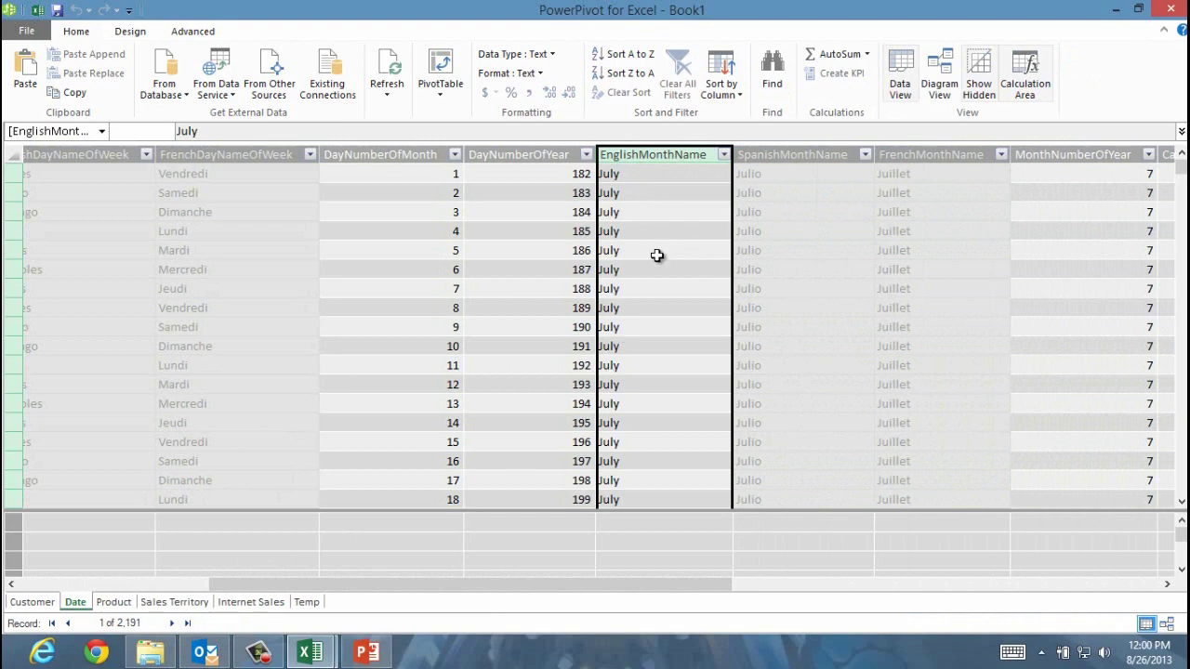
{"action": "left_click_drag", "start_coordinate": [718, 585], "coordinate": [806, 583]}
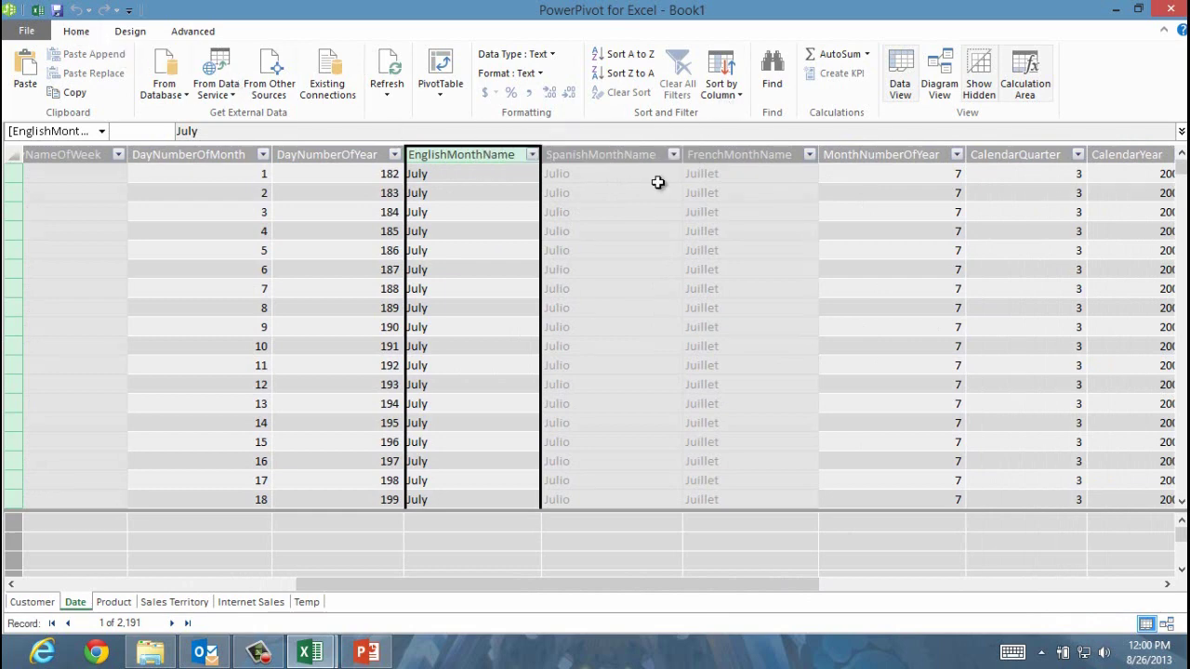
- Set the EnglishMonthName column to sort by the MonthNumberOfYear column
{"action": "left_click", "coordinate": [725, 67]}
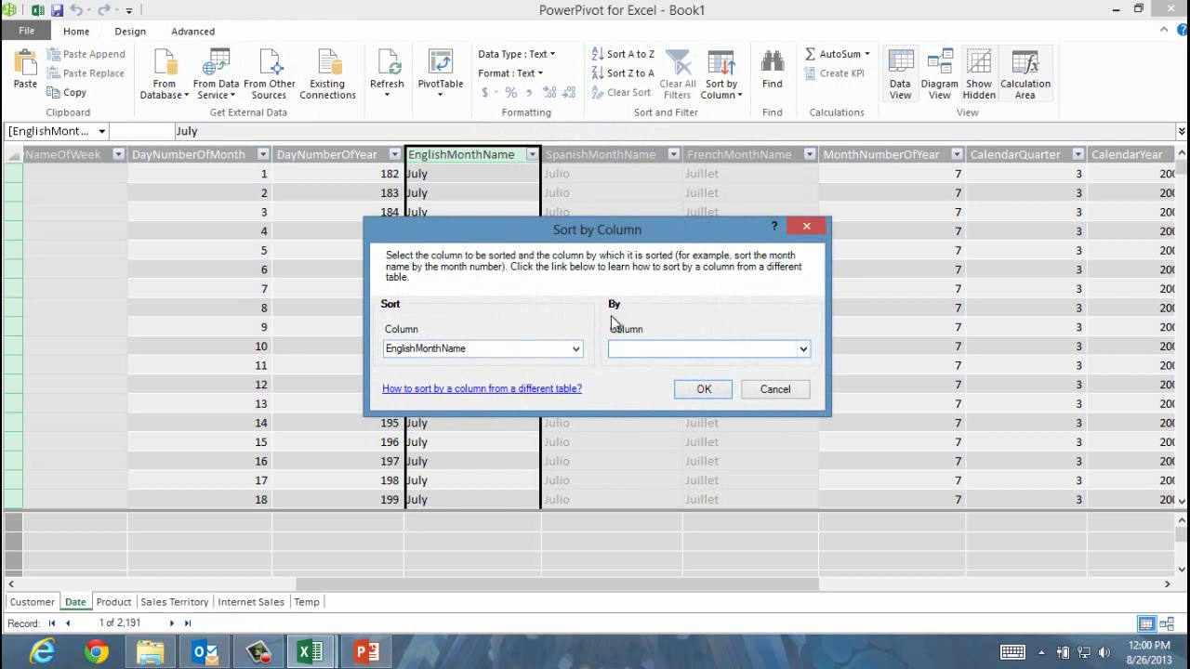
{"action": "left_click", "coordinate": [803, 352]}
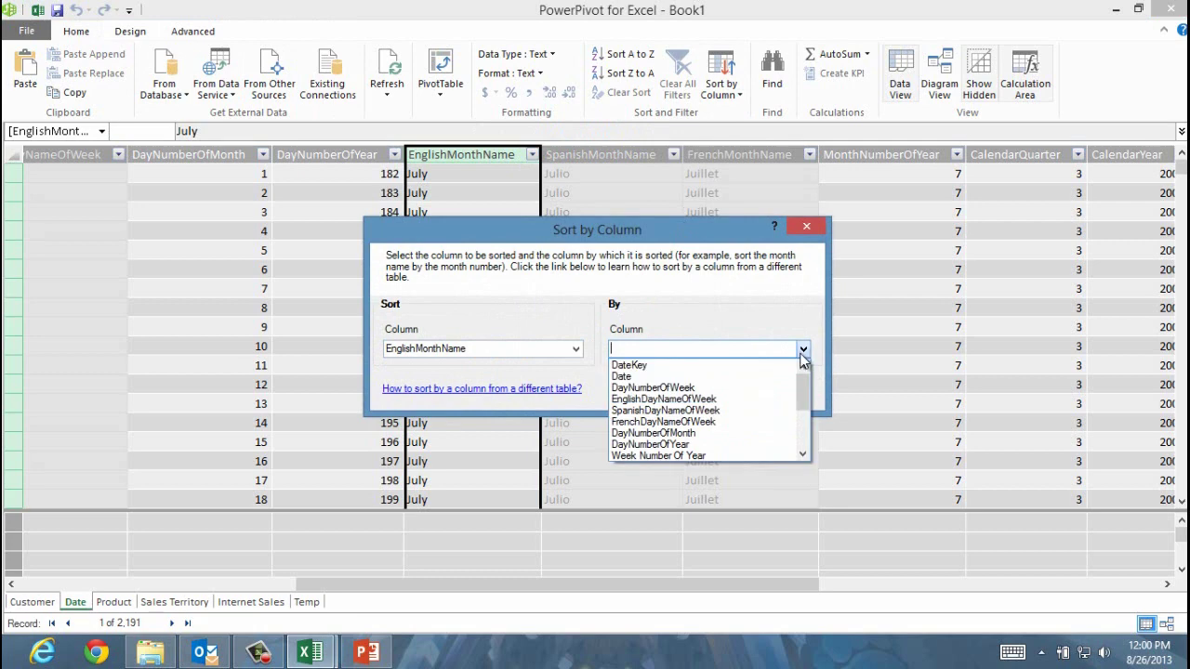
{"action": "scroll", "coordinate": [807, 396], "scroll_direction": "down", "scroll_amount": 1}
{"action": "scroll", "coordinate": [807, 404], "scroll_direction": "down", "scroll_amount": 2}
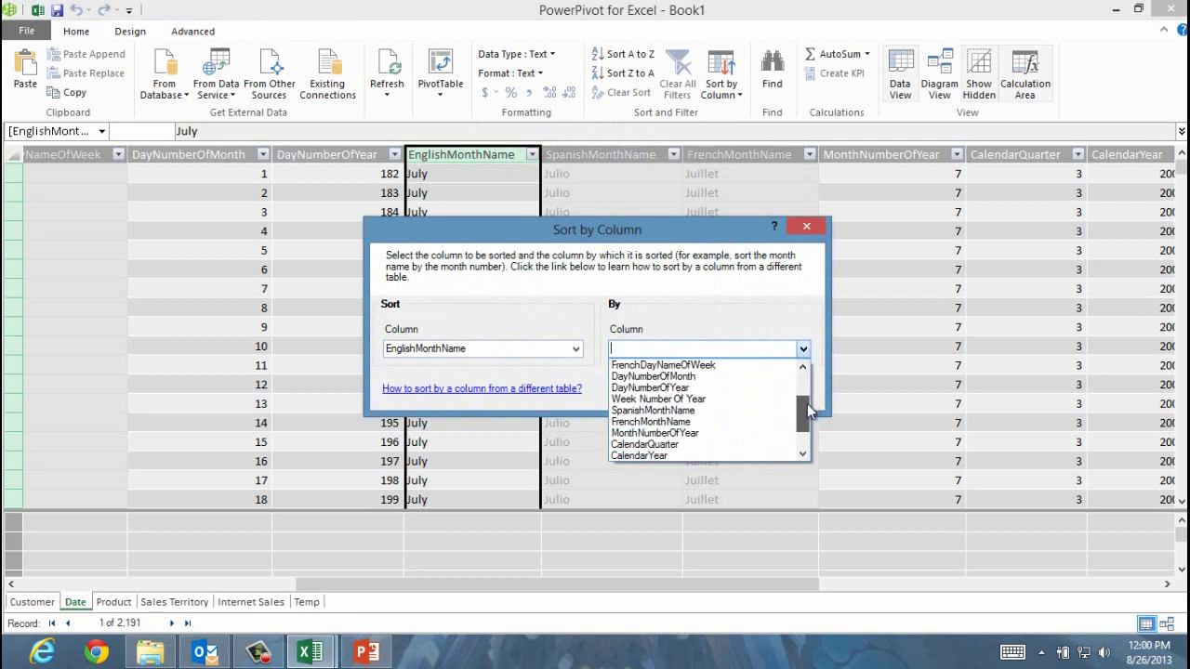
{"action": "left_click", "coordinate": [704, 400]}
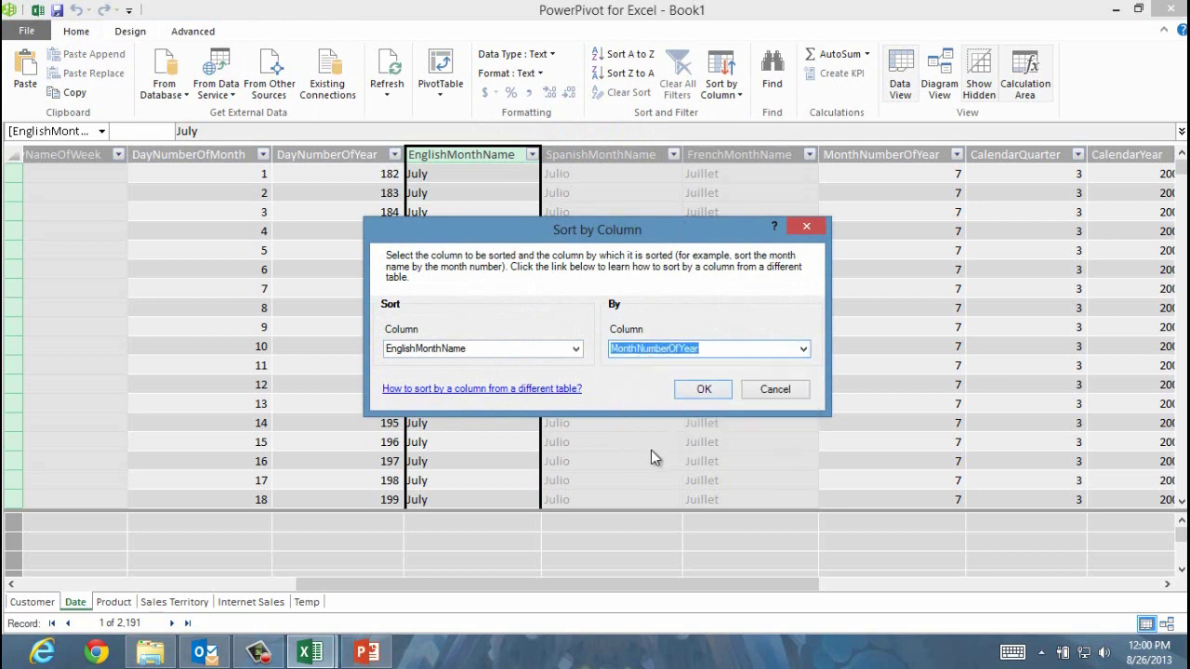
{"action": "left_click", "coordinate": [532, 350]}
{"action": "left_click", "coordinate": [700, 347]}
{"action": "left_click", "coordinate": [704, 390]}
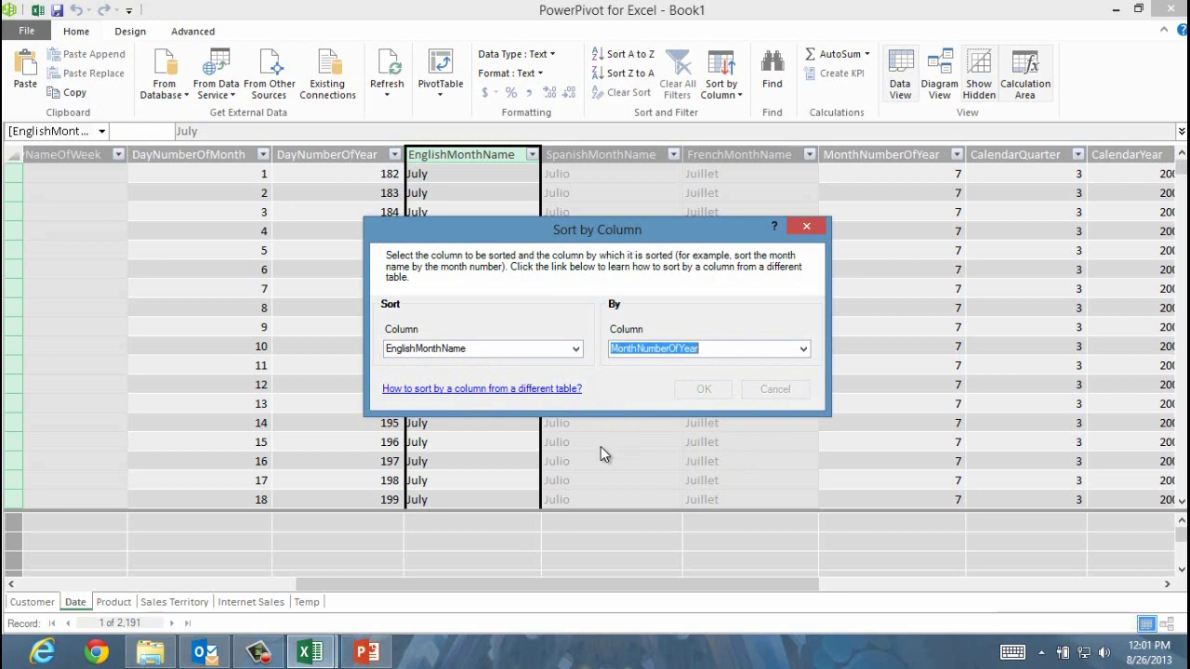
- Switch back to the Excel workbook and check the month order within the 2007 quarters of the PivotTable
{"action": "left_click", "coordinate": [316, 651]}
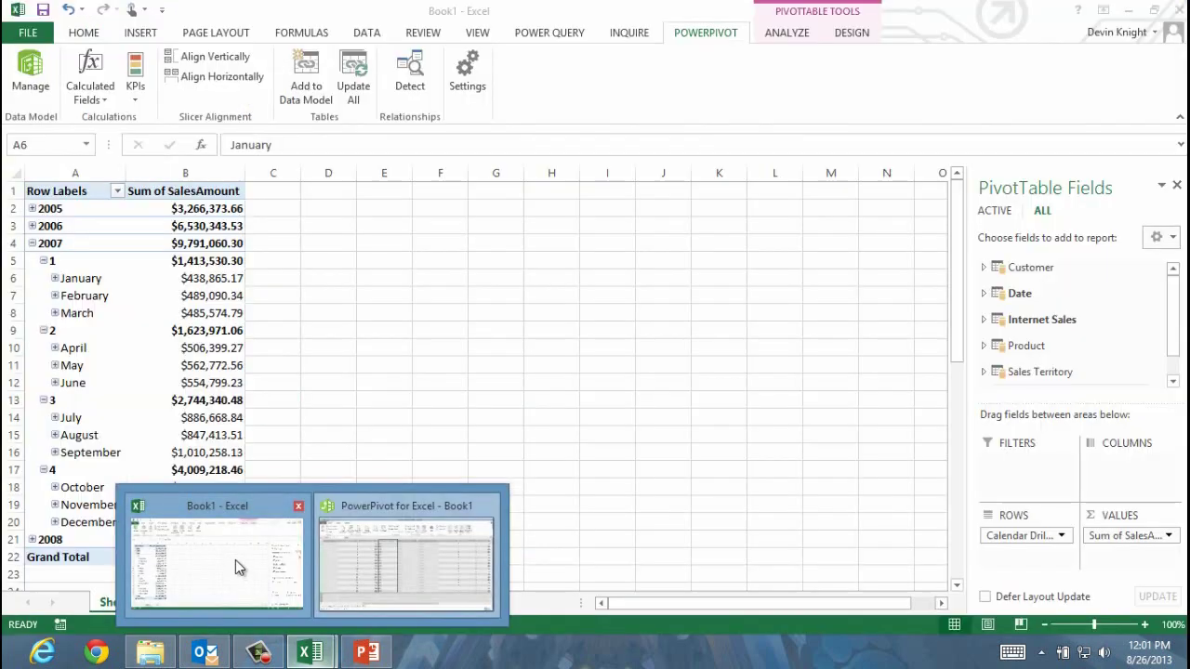
{"action": "left_click", "coordinate": [235, 559]}
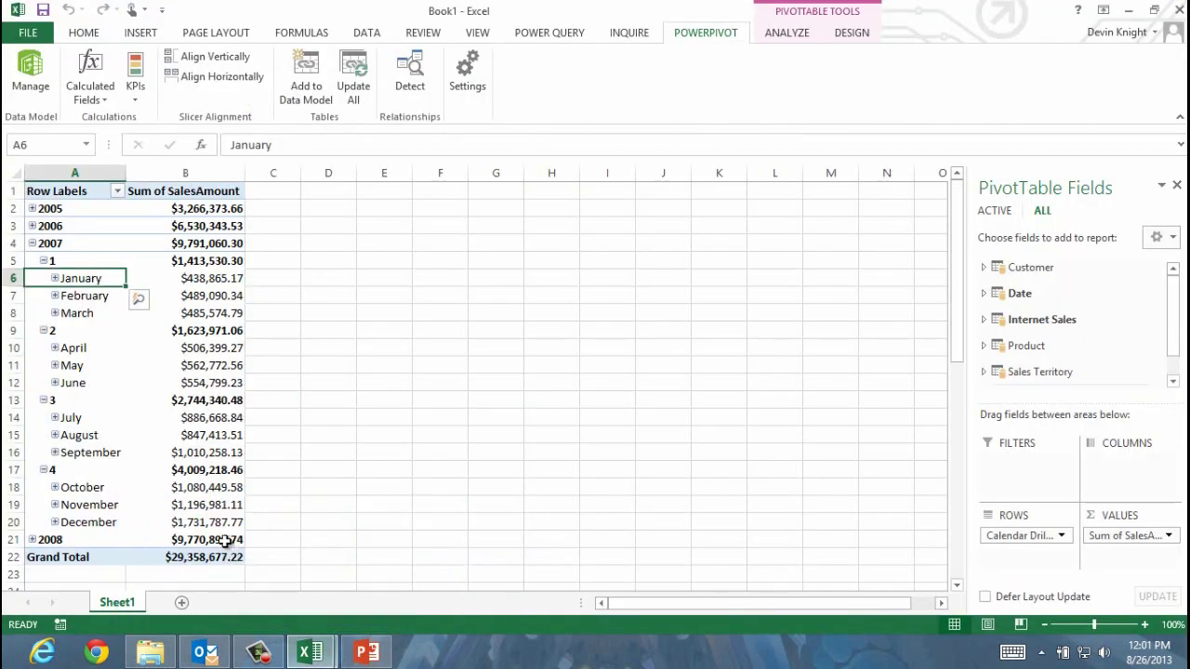
{"action": "left_click_drag", "start_coordinate": [104, 294], "coordinate": [97, 284]}
{"action": "left_click", "coordinate": [95, 295]}
{"action": "left_click", "coordinate": [94, 313]}
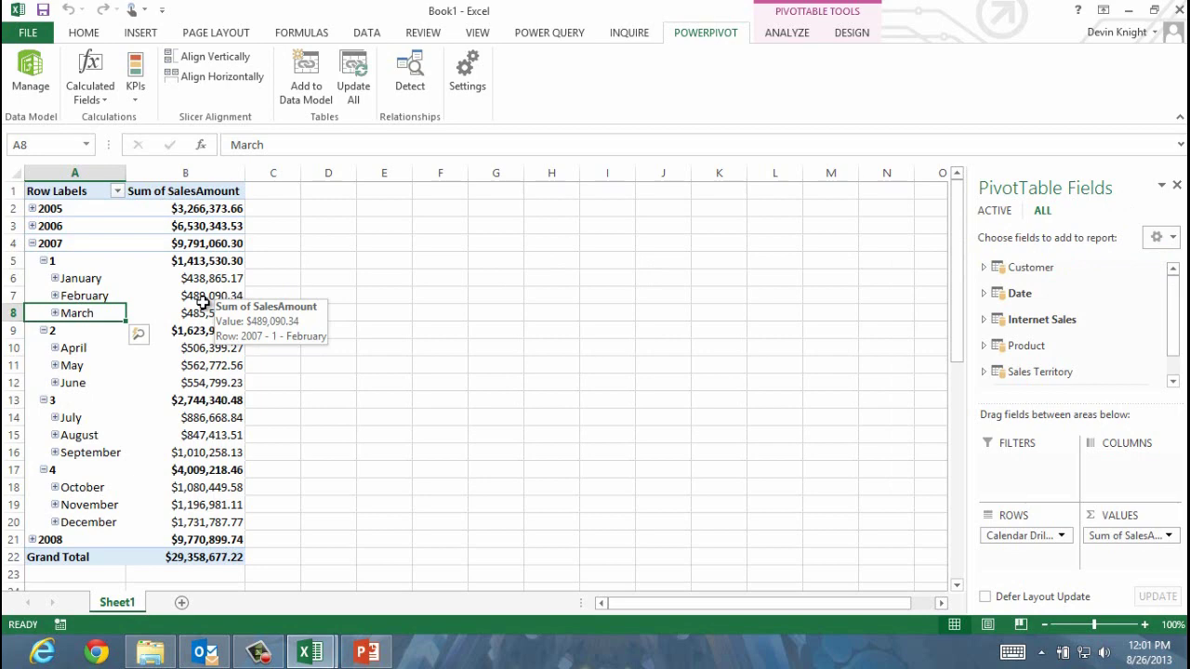
{"action": "left_click", "coordinate": [200, 280]}
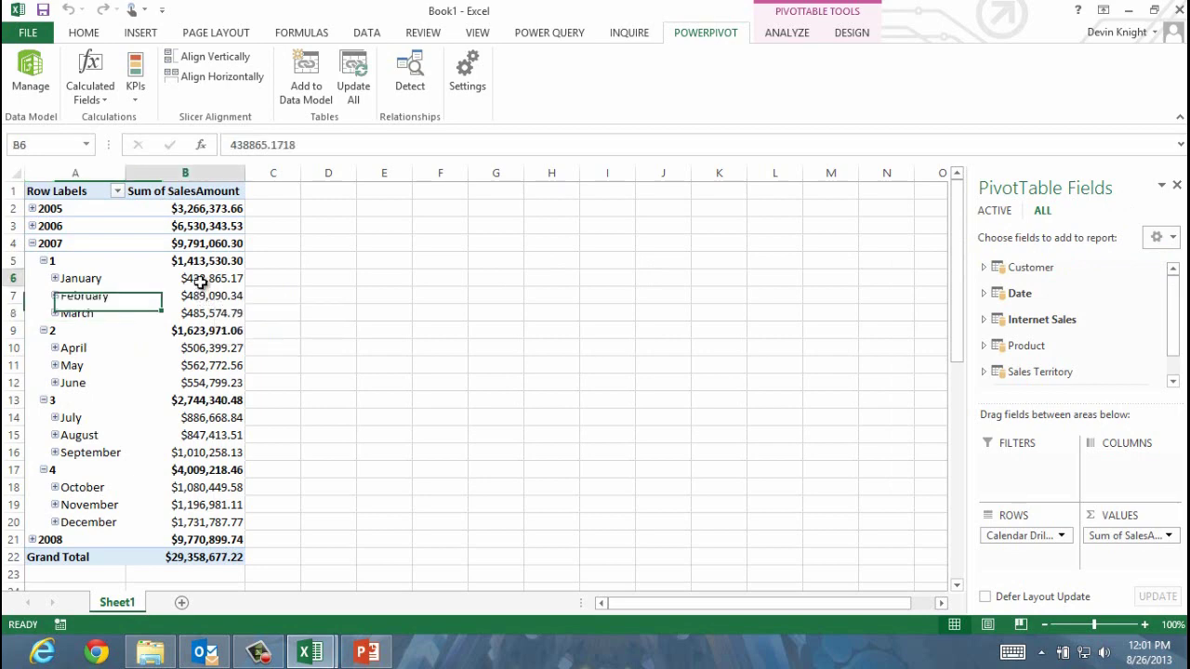